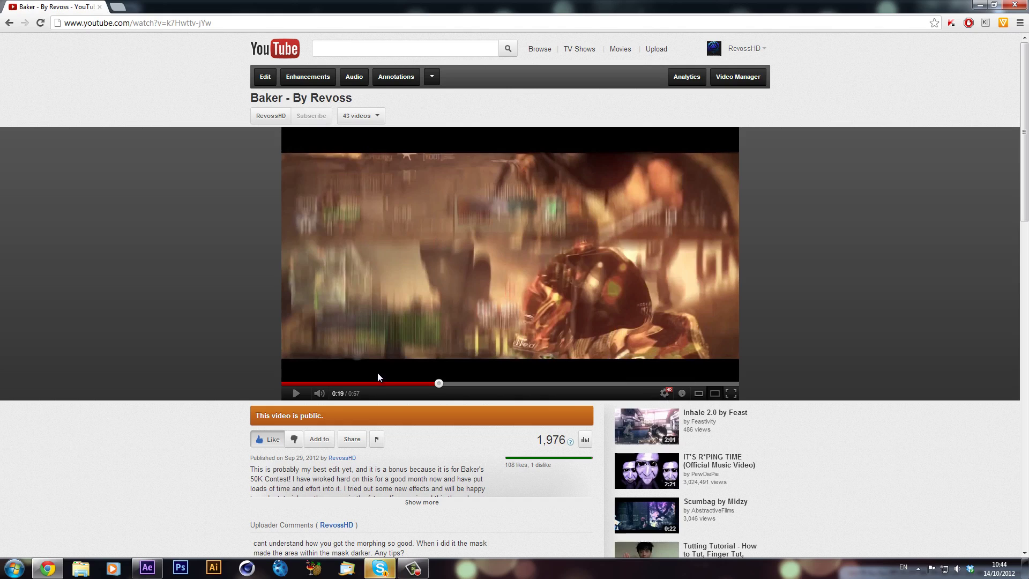
# Switch to After Effects and create a separate composition from each of the two clips, INTERVENTION QUADFEED SCRAPYARD and M40A3 5MANFEED BOG
pyautogui.click(148, 568)
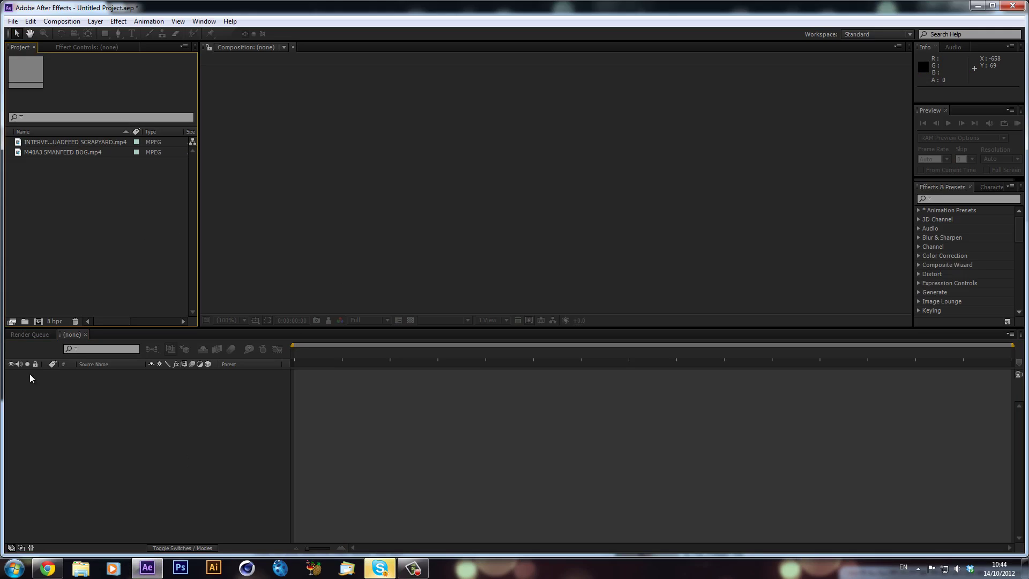
pyautogui.click(67, 143)
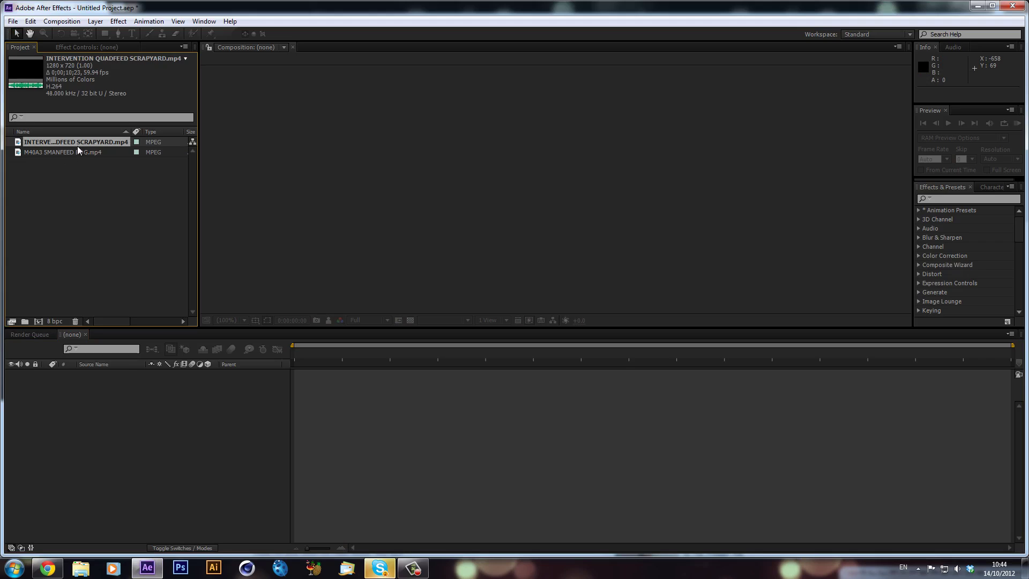
pyautogui.click(76, 151)
pyautogui.click(82, 142)
pyautogui.click(72, 177)
pyautogui.click(83, 142)
pyautogui.moveTo(91, 144); pyautogui.dragTo(38, 322)
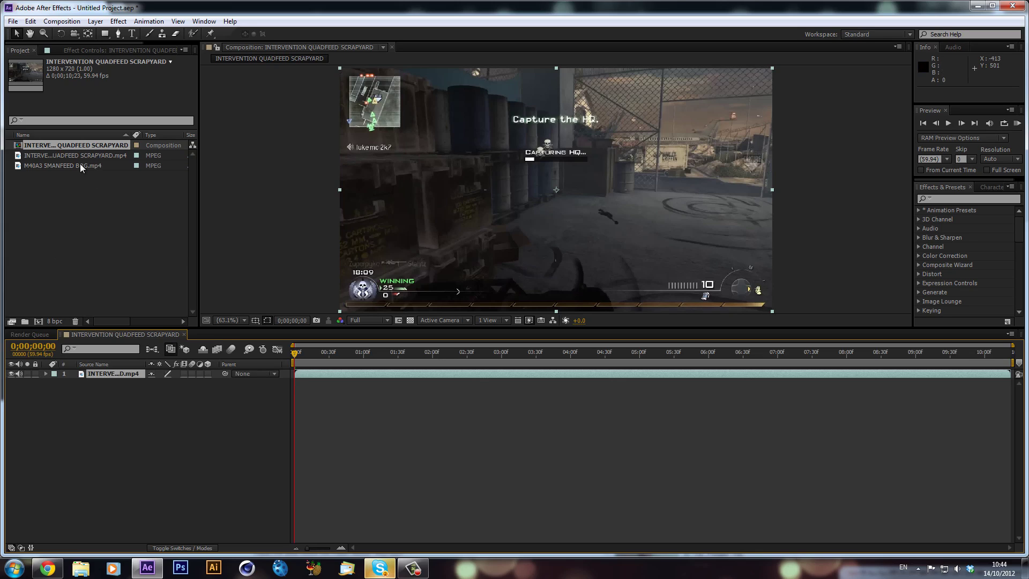
pyautogui.moveTo(78, 165); pyautogui.dragTo(36, 322)
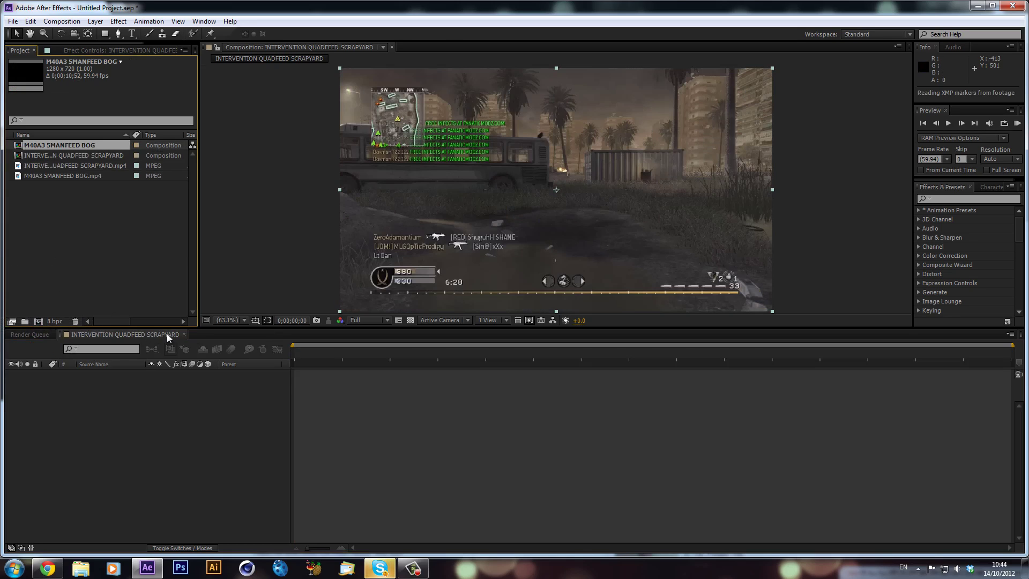
pyautogui.moveTo(331, 367); pyautogui.dragTo(464, 361)
# Create a new composition named Main with the HDV/HDTV 720 29.97 preset and a duration of 0;00;10;00
pyautogui.click(106, 146)
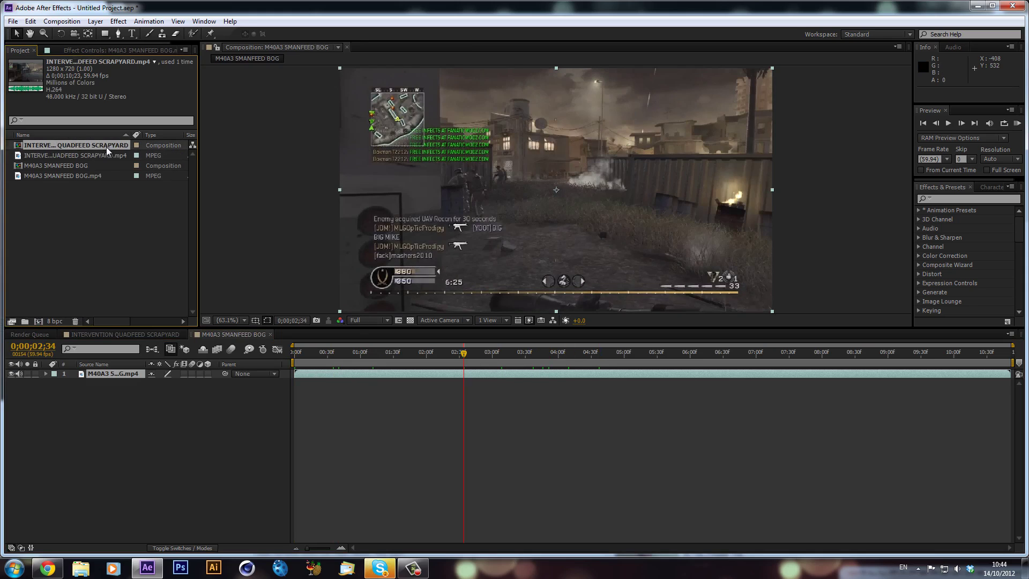
pyautogui.click(62, 21)
pyautogui.click(88, 34)
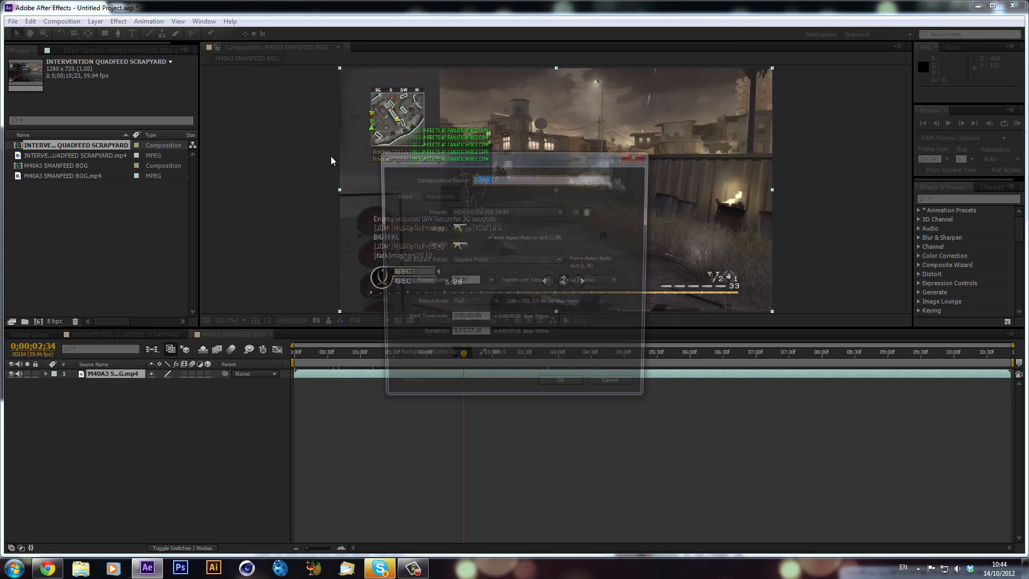
pyautogui.click(487, 337)
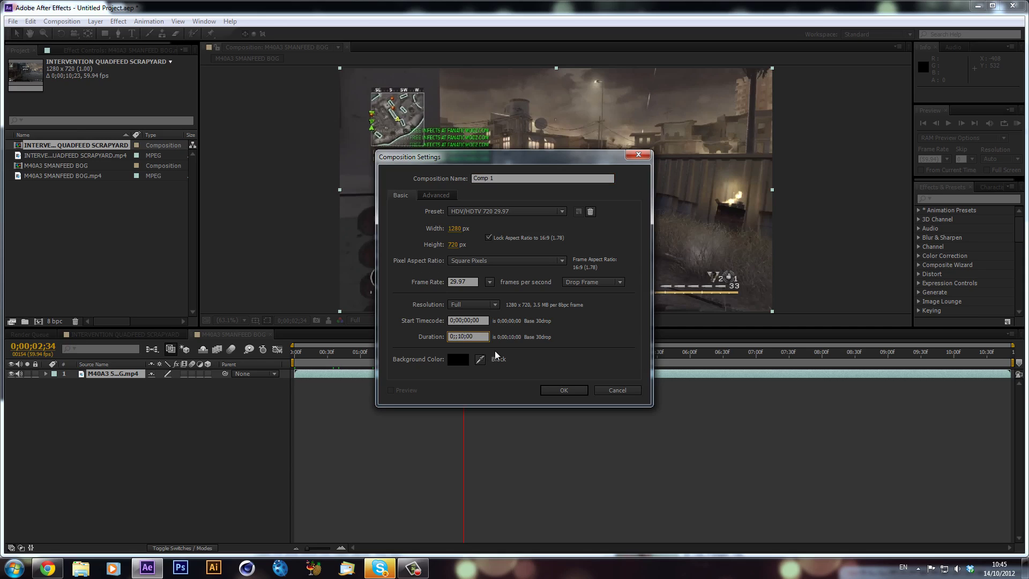
pyautogui.press('Tab')
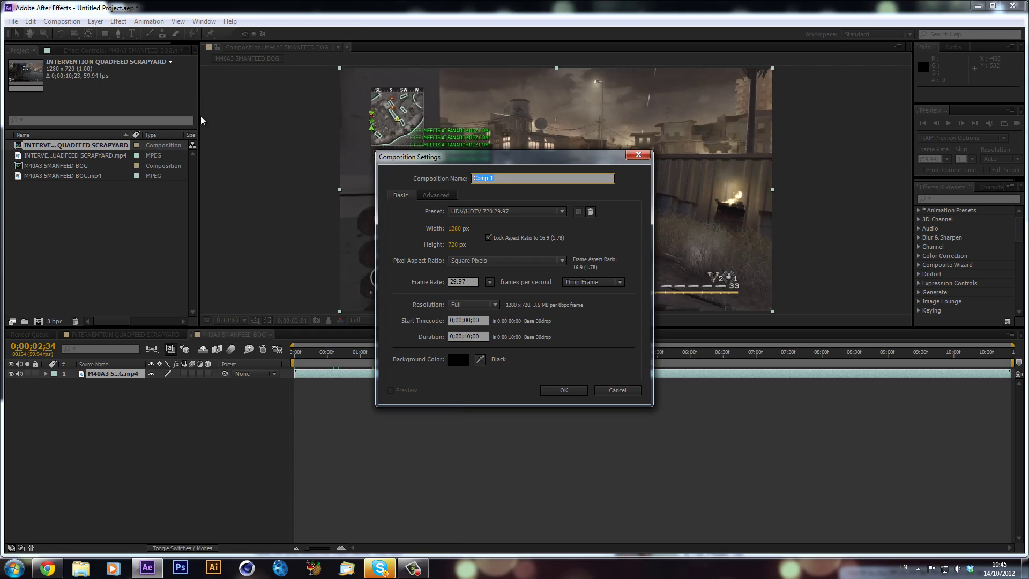
pyautogui.write('Main')
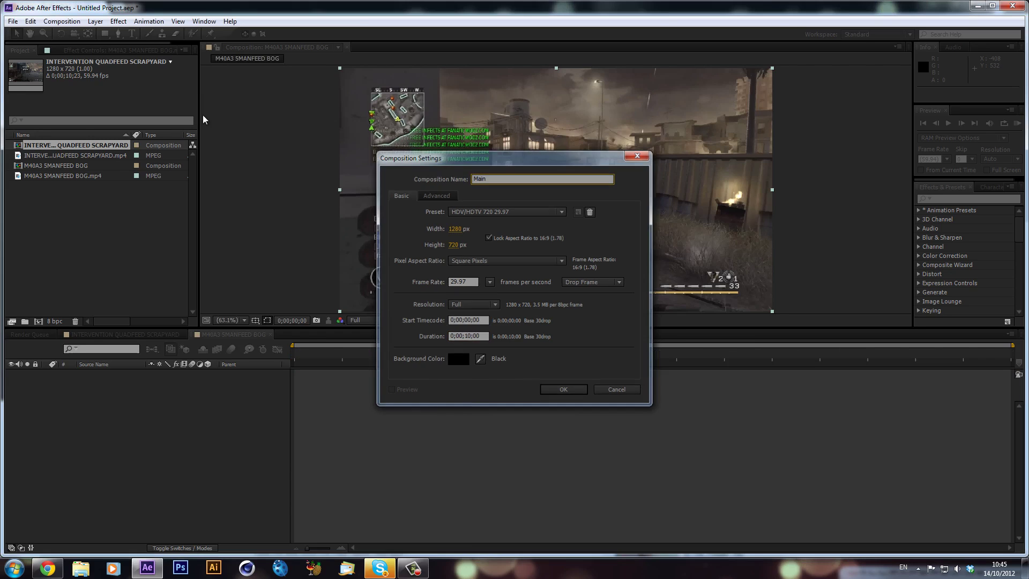
pyautogui.press('Return')
# Add the scrapyard and bog compositions as layers in Main and slide the scrapyard layer earlier so it ends at about 2;04
pyautogui.click(608, 351)
pyautogui.moveTo(608, 351); pyautogui.dragTo(98, 330)
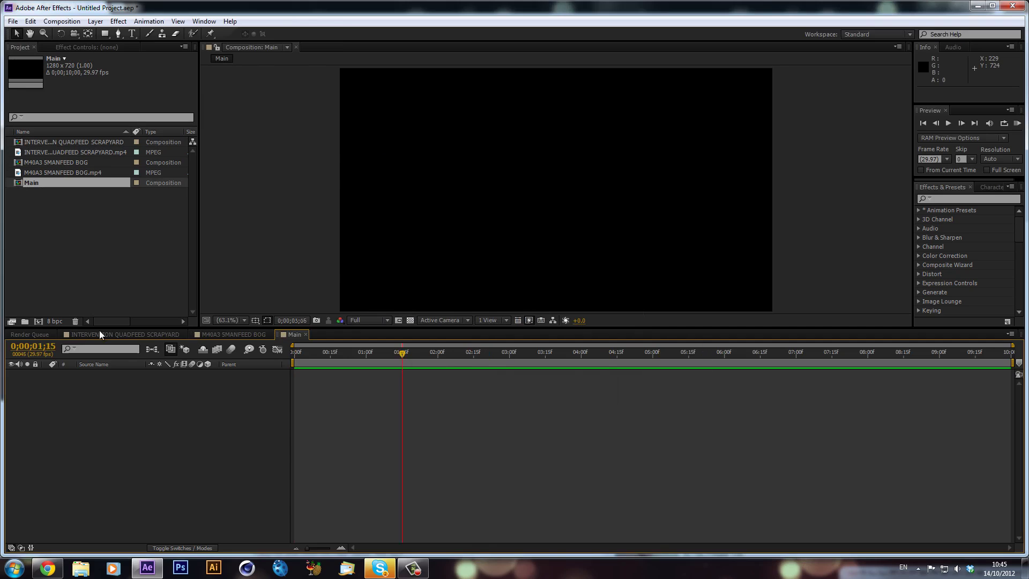
pyautogui.moveTo(75, 144); pyautogui.dragTo(139, 386)
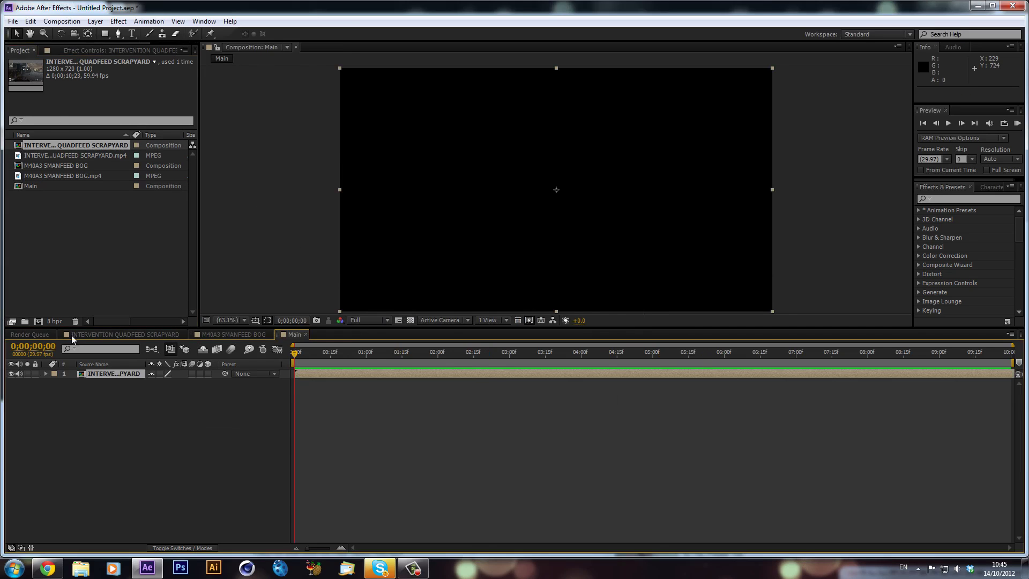
pyautogui.moveTo(59, 166); pyautogui.dragTo(91, 390)
pyautogui.moveTo(517, 374); pyautogui.dragTo(335, 382)
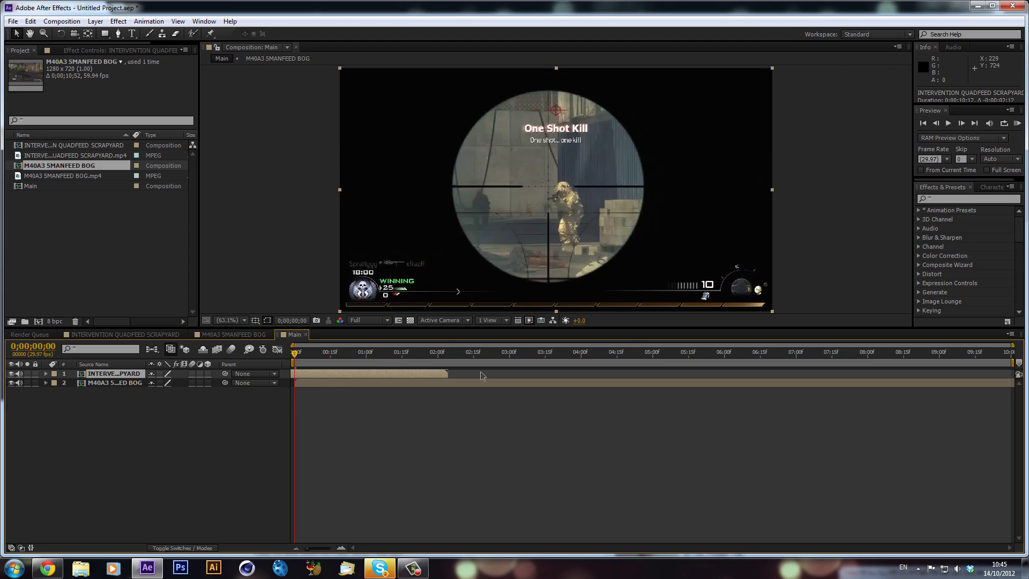
# Split the scrapyard layer at 0;00;00;01, move the second part to start just before 2 seconds and extend the first part to meet it
pyautogui.press('pagedown')
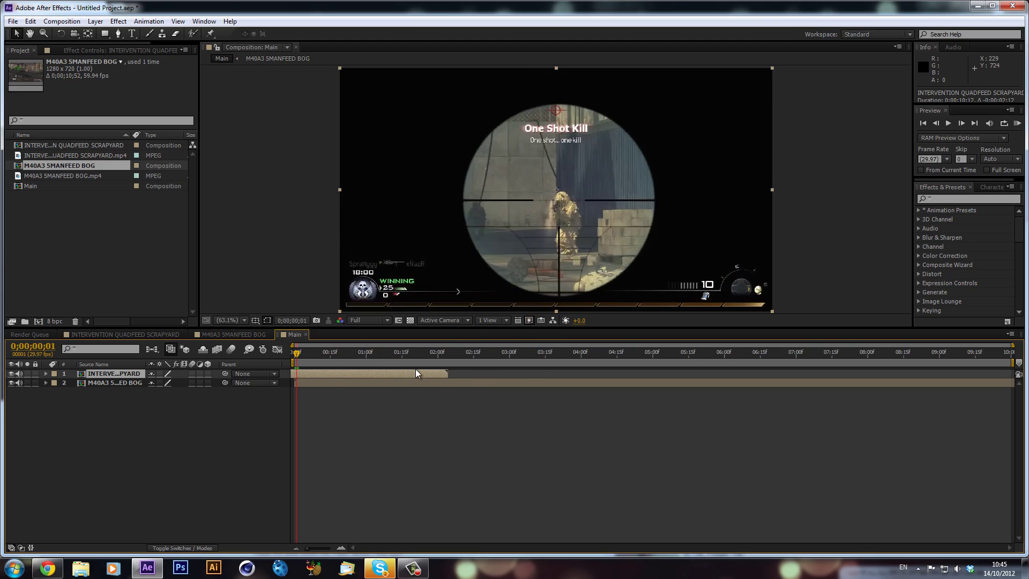
pyautogui.click(31, 21)
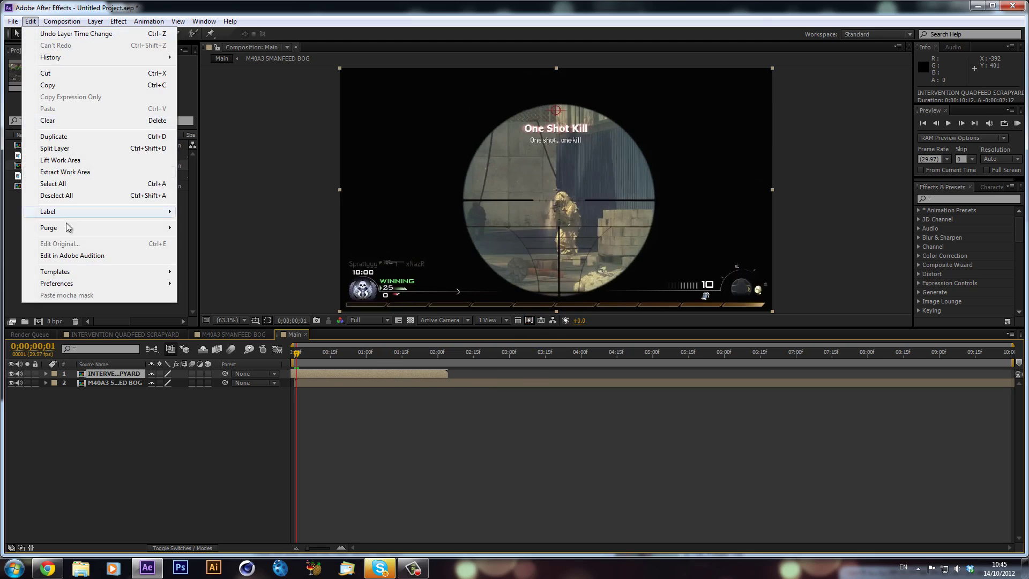
pyautogui.click(79, 149)
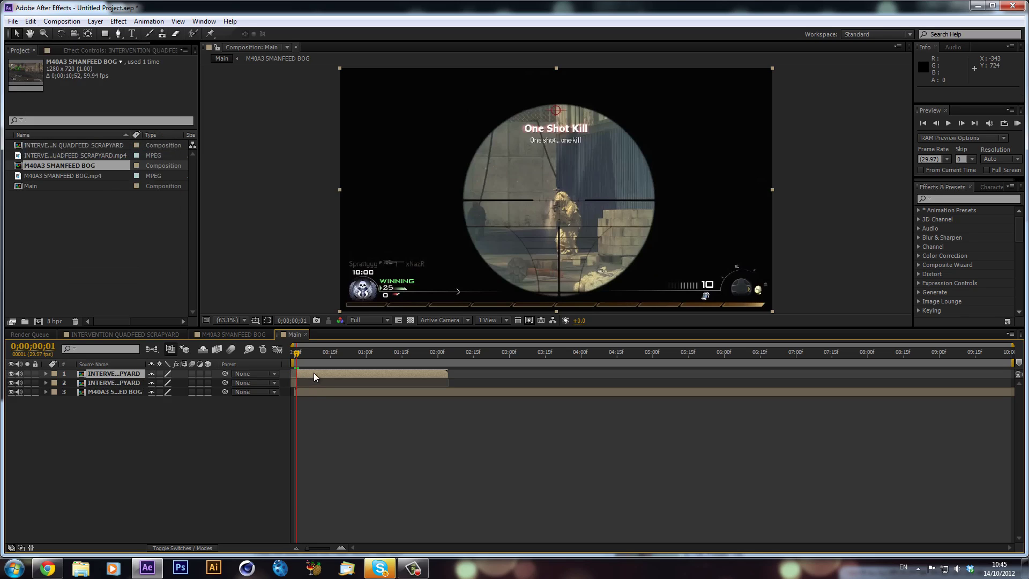
pyautogui.moveTo(310, 375); pyautogui.dragTo(445, 372)
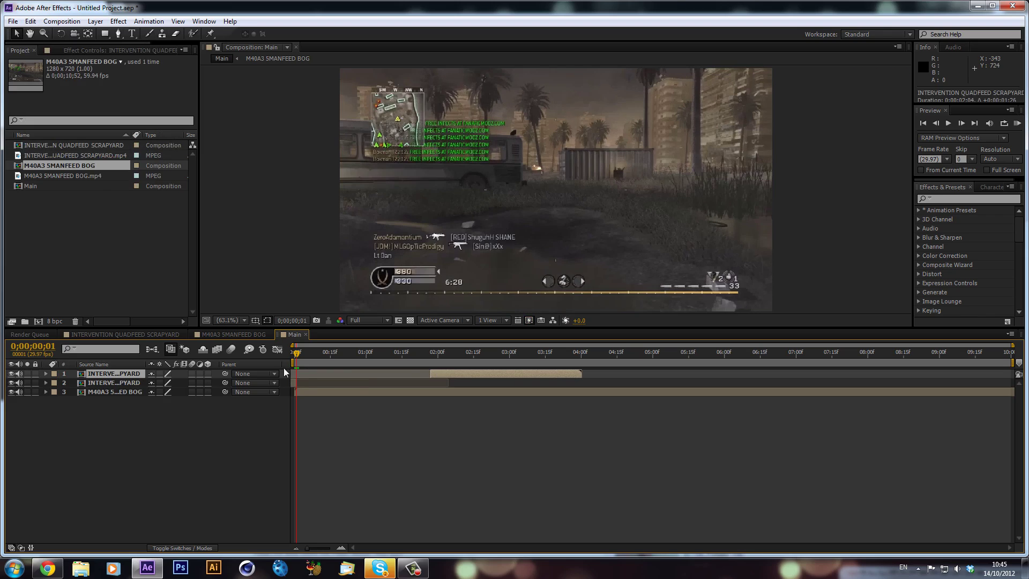
pyautogui.moveTo(292, 381); pyautogui.dragTo(432, 382)
pyautogui.click(439, 372)
pyautogui.click(440, 352)
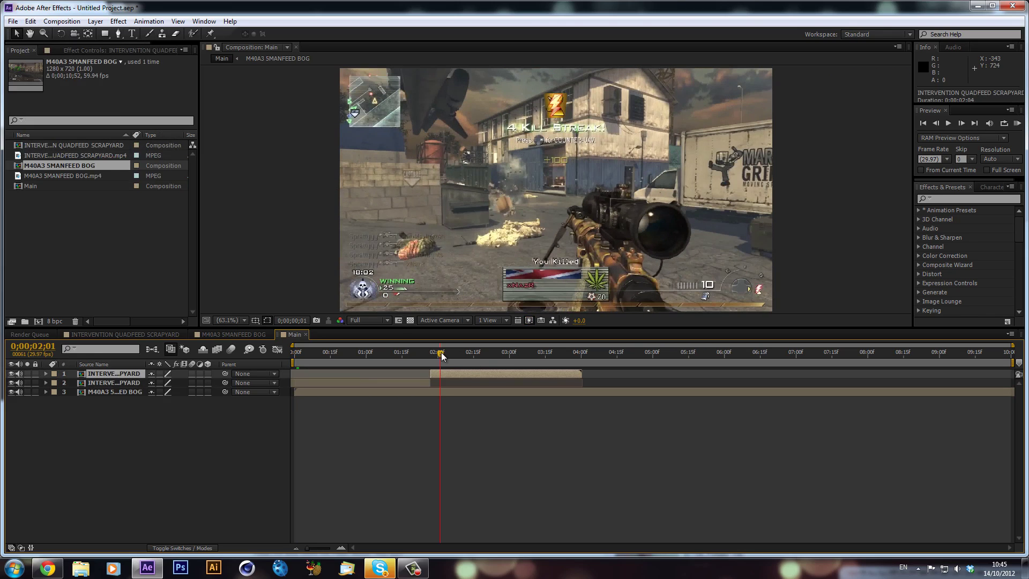
# Find the Twixtor Pro effect and apply it to the second part of the scrapyard clip
pyautogui.press('w')
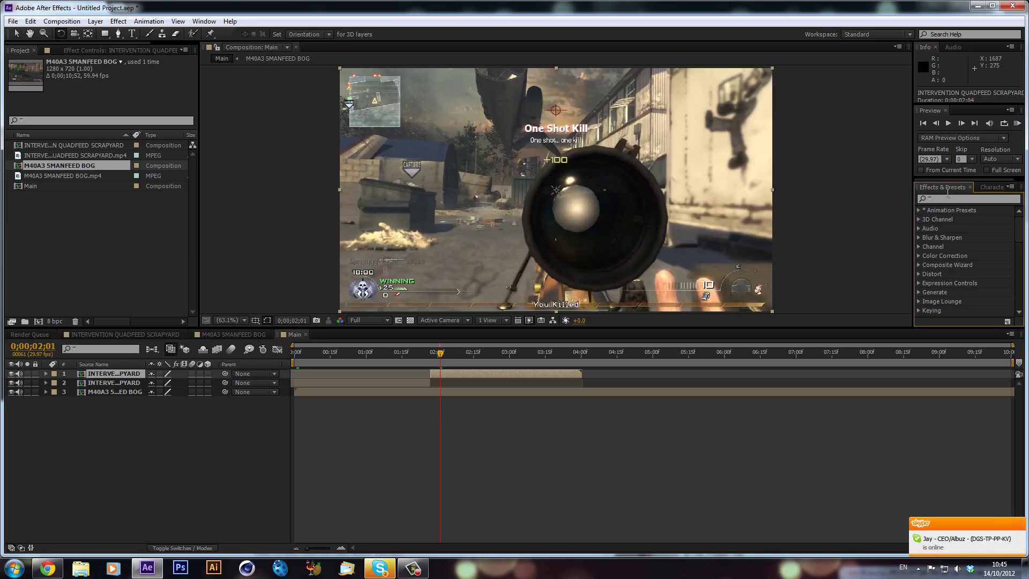
pyautogui.click(964, 200)
pyautogui.write('twixt')
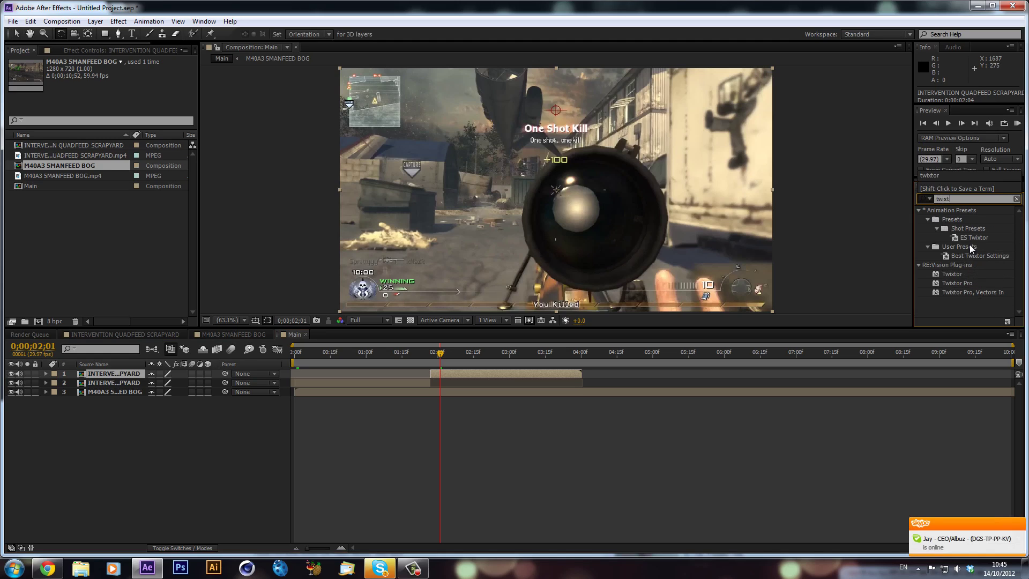
pyautogui.moveTo(963, 282); pyautogui.dragTo(491, 375)
pyautogui.press('v')
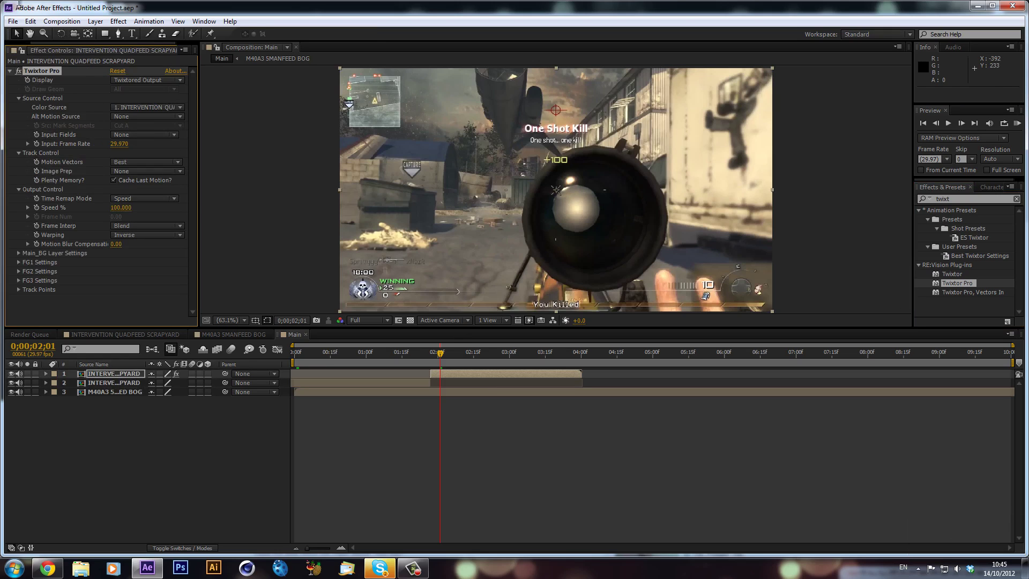
# Change the Main composition's frame rate to 59.94 frames per second
pyautogui.click(62, 20)
pyautogui.click(100, 47)
pyautogui.click(61, 21)
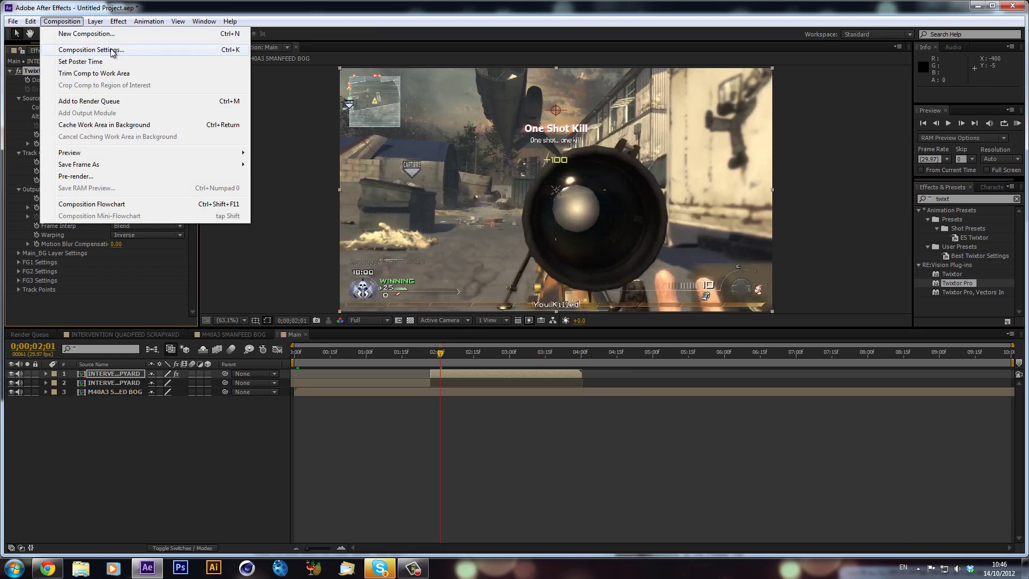
pyautogui.click(110, 51)
pyautogui.click(470, 281)
pyautogui.write('59.')
pyautogui.press('Return')
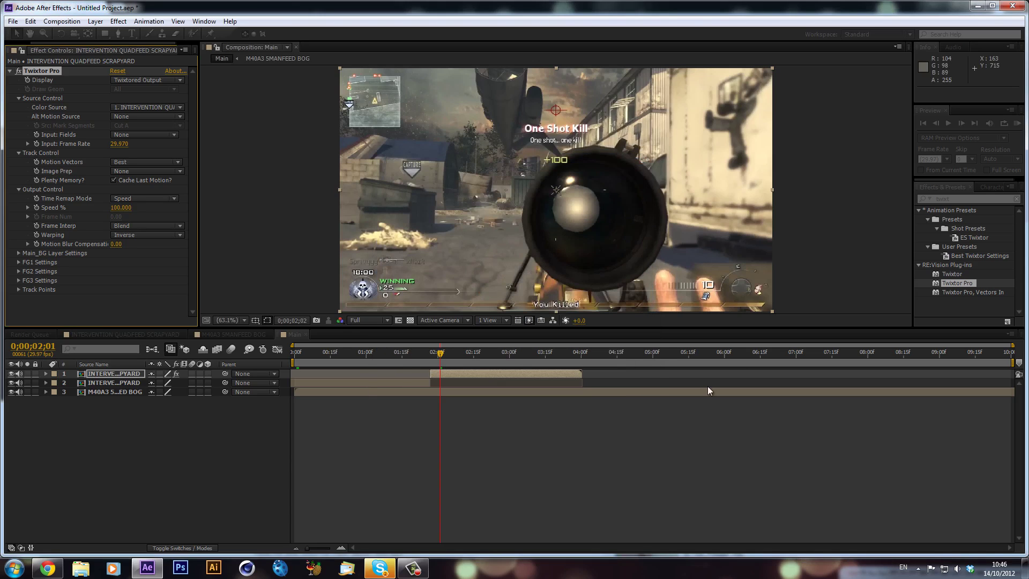
# Set Twixtor Pro's input frame rate on the scrapyard layer to 59.94
pyautogui.click(117, 144)
pyautogui.write('5')
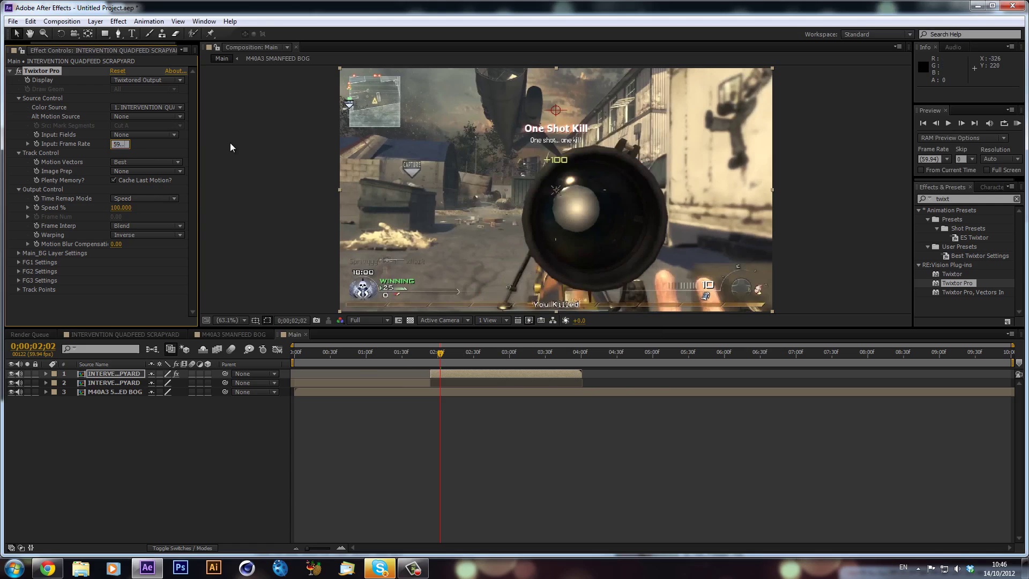
pyautogui.write('9.94')
pyautogui.press('Return')
# Keyframe the scrapyard layer's Twixtor speed at 100% at 0;00;02;09 and 2% at 0;00;02;11, and preview the slow motion
pyautogui.moveTo(455, 352)
pyautogui.mouseDown()
pyautogui.moveTo(437, 358)
pyautogui.moveTo(448, 365)
pyautogui.mouseUp()
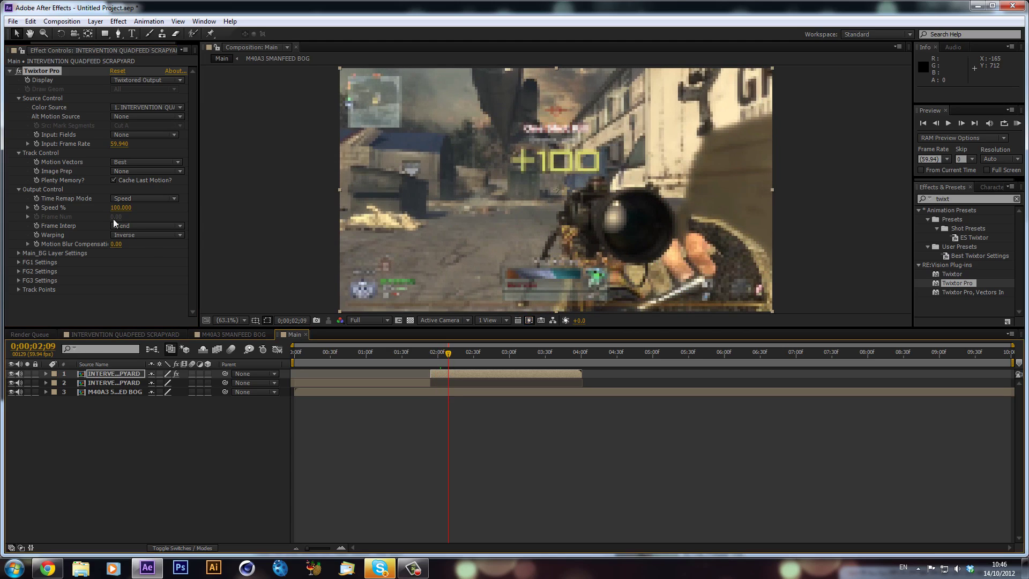
pyautogui.click(37, 207)
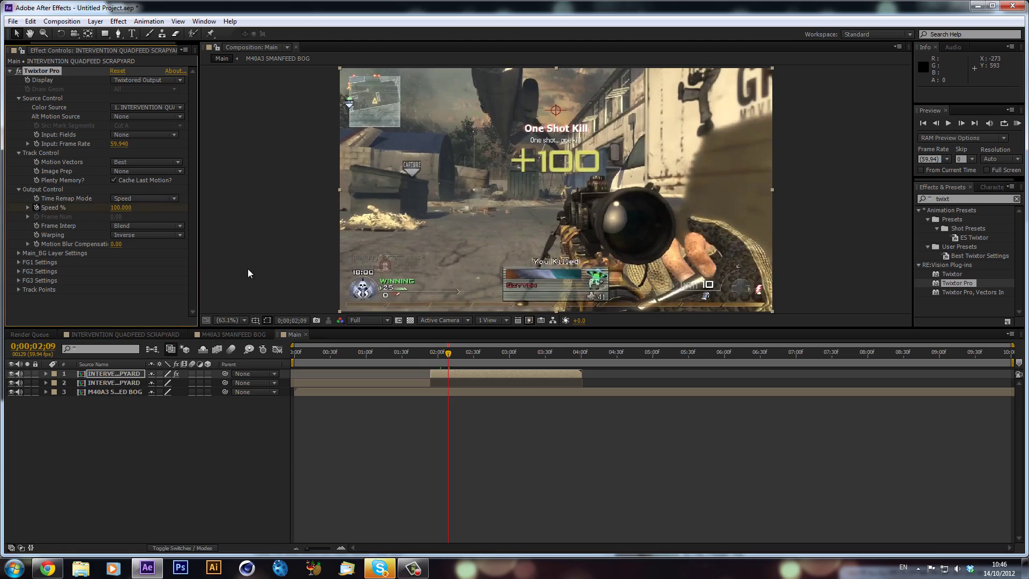
pyautogui.press('pagedown')
pyautogui.press('pagedown')
pyautogui.write('2')
pyautogui.press('Return')
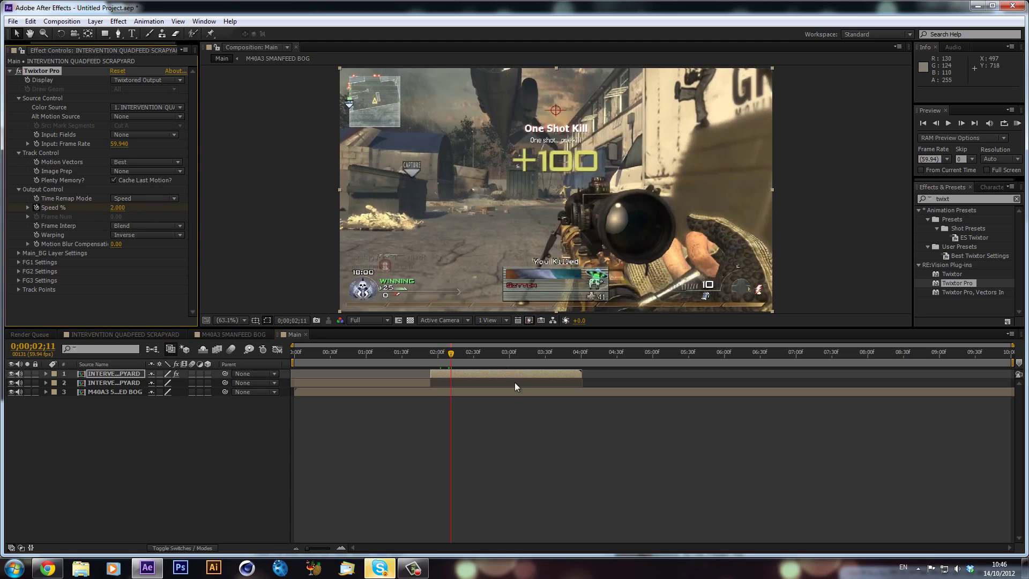
pyautogui.moveTo(474, 352); pyautogui.dragTo(500, 365)
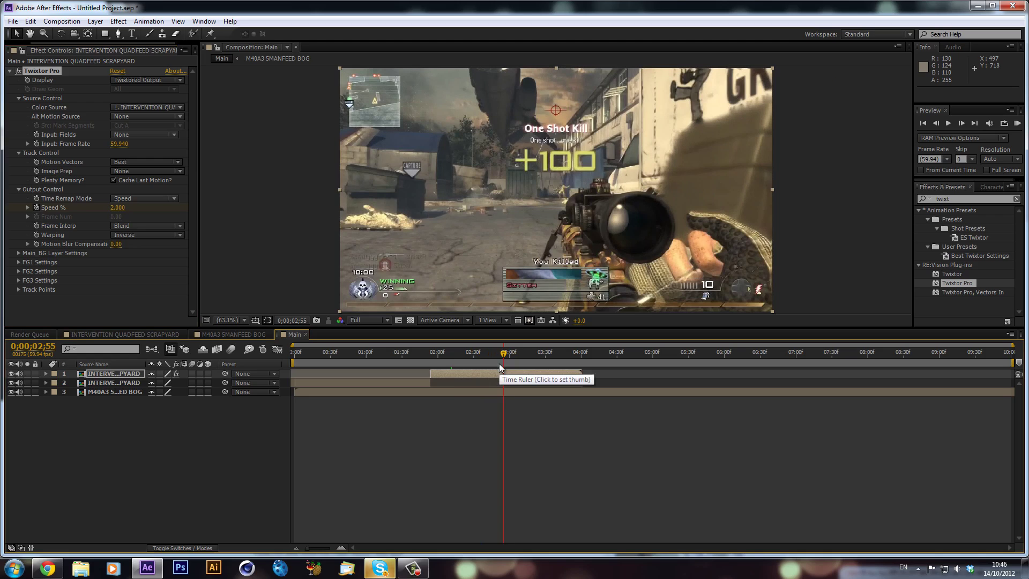
# Move the bog layer to start at about 1;36, go to 0;00;04;36 and apply Twixtor Pro to that layer
pyautogui.moveTo(507, 358); pyautogui.dragTo(623, 355)
pyautogui.click(514, 391)
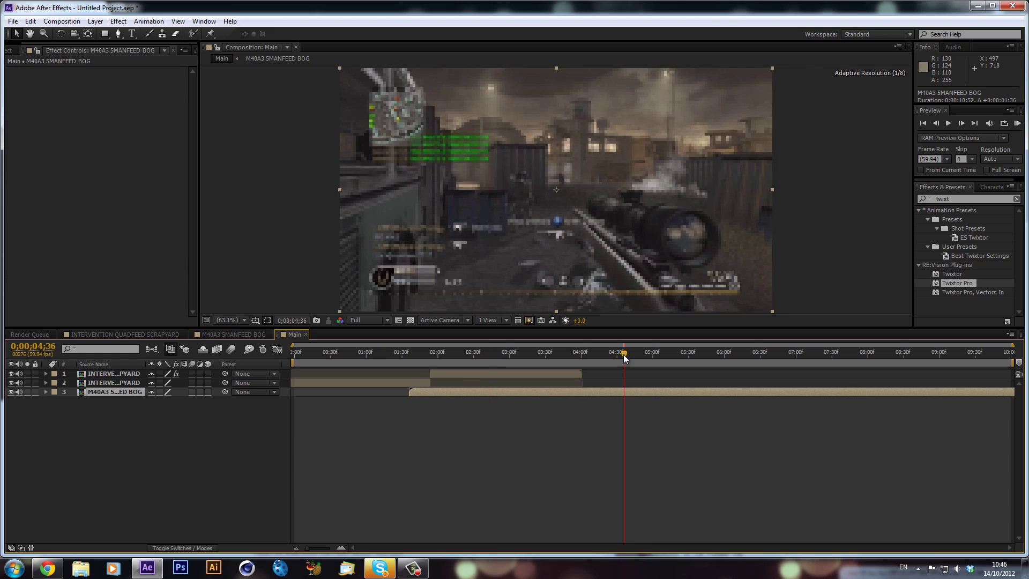
pyautogui.moveTo(961, 282); pyautogui.dragTo(669, 389)
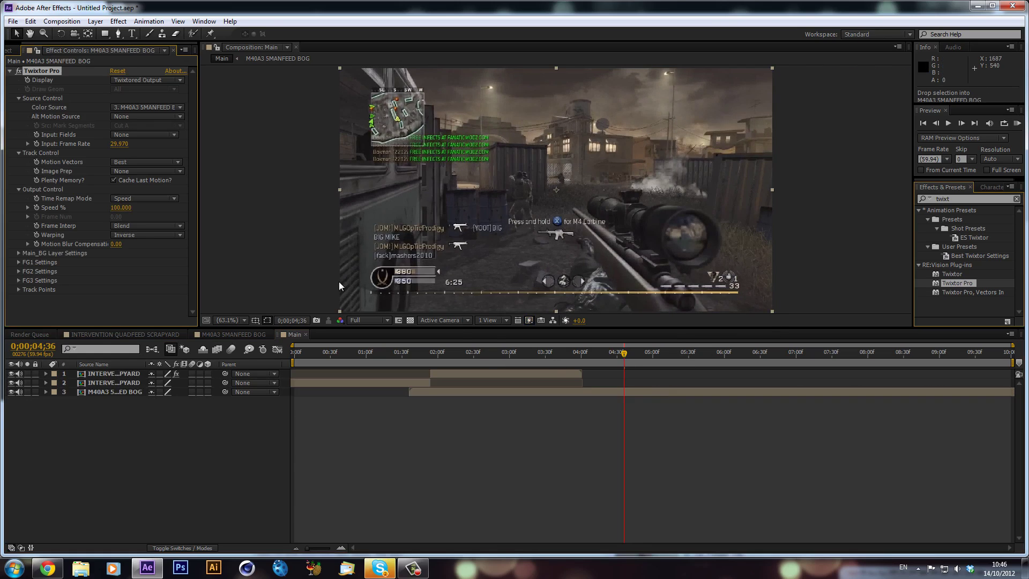
# Set the bog layer's Twixtor input frame rate to 59.94 and add a 100% speed keyframe at 0;00;04;36
pyautogui.click(114, 144)
pyautogui.write('593.9')
pyautogui.press('BackSpace')
pyautogui.press('BackSpace')
pyautogui.press('BackSpace')
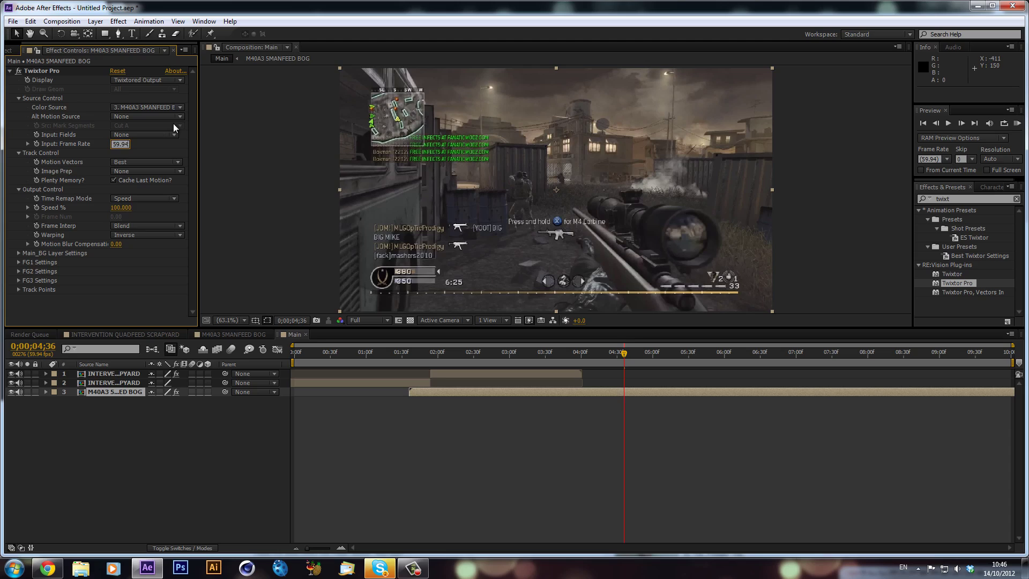
pyautogui.write('.94')
pyautogui.press('Return')
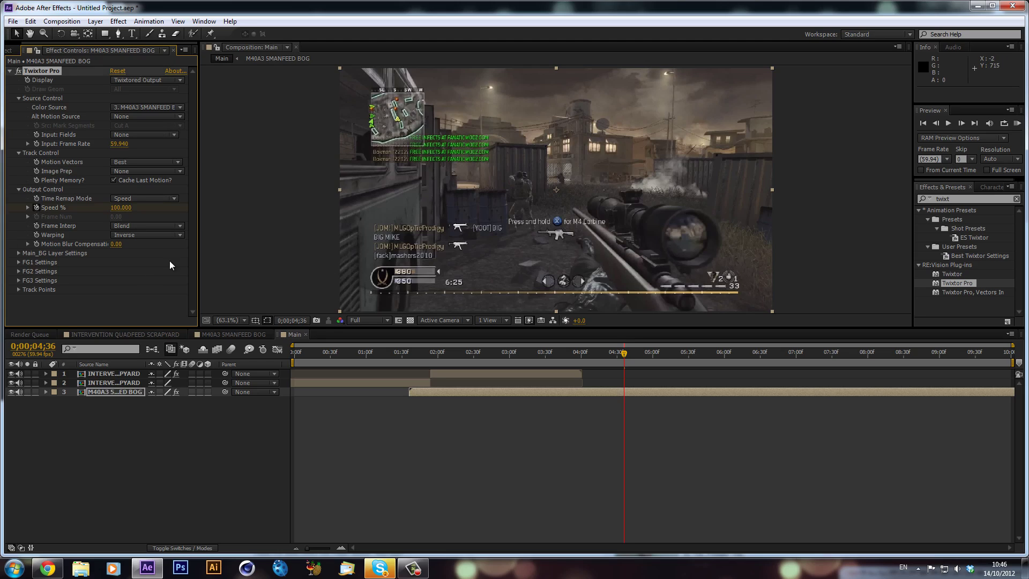
# Keyframe the bog layer's Twixtor speed at 2% at 0;00;04;37, reveal its keyframes and add another 2% keyframe at 0;00;05;27
pyautogui.click(121, 208)
pyautogui.press('Return')
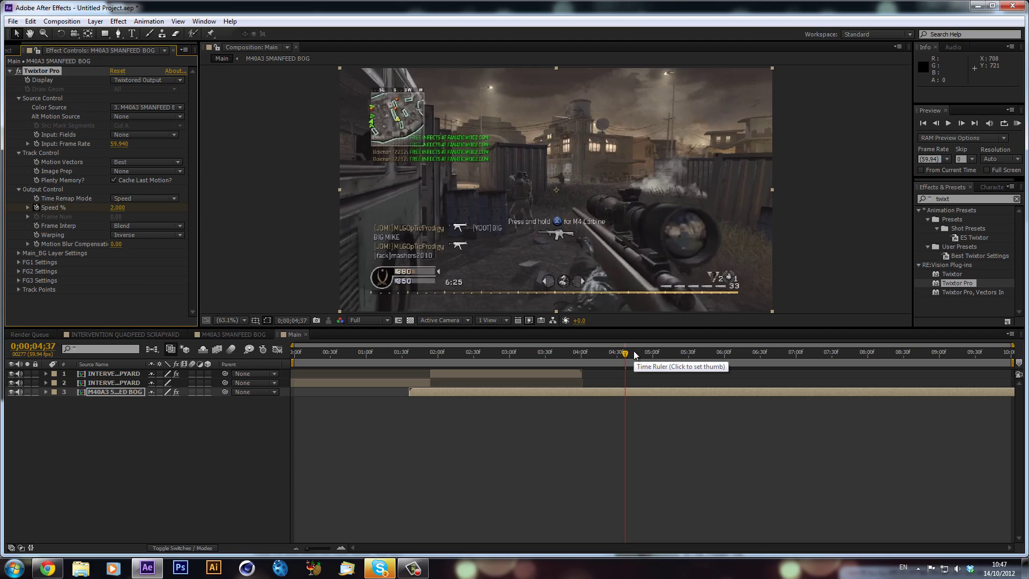
pyautogui.click(661, 356)
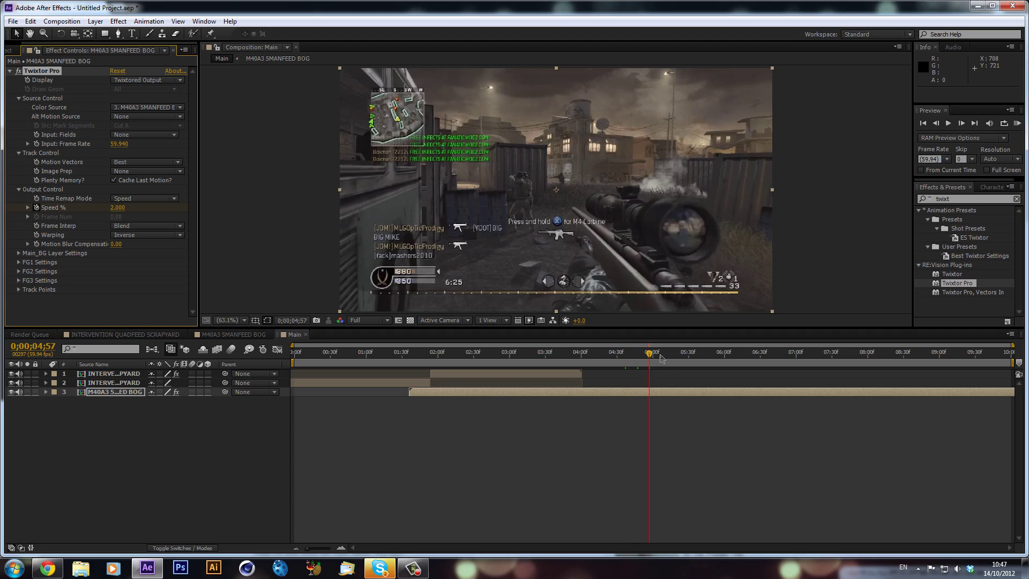
pyautogui.hotkey('shift', 'pagedown')
pyautogui.hotkey('shift', 'pagedown')
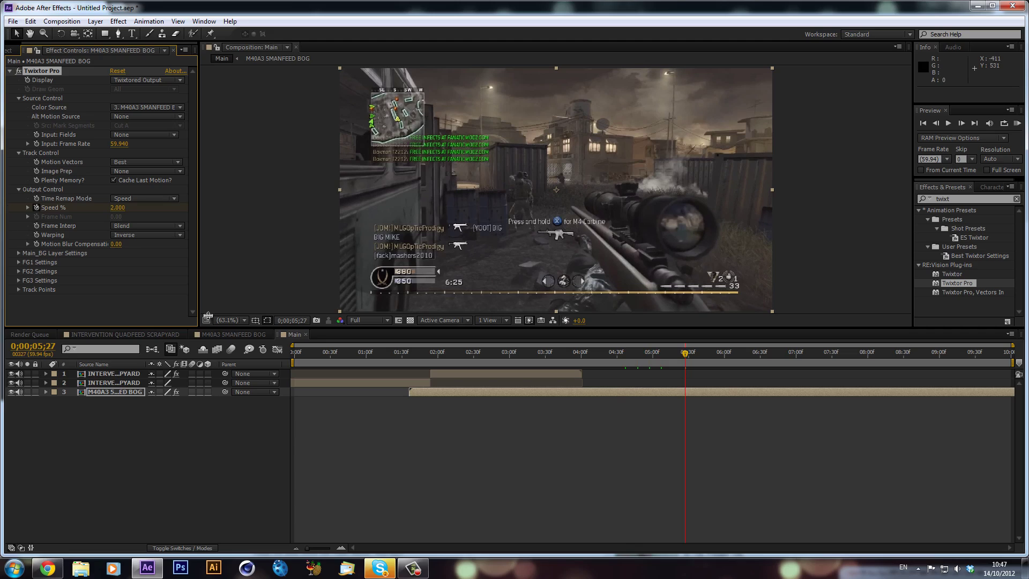
pyautogui.press('u')
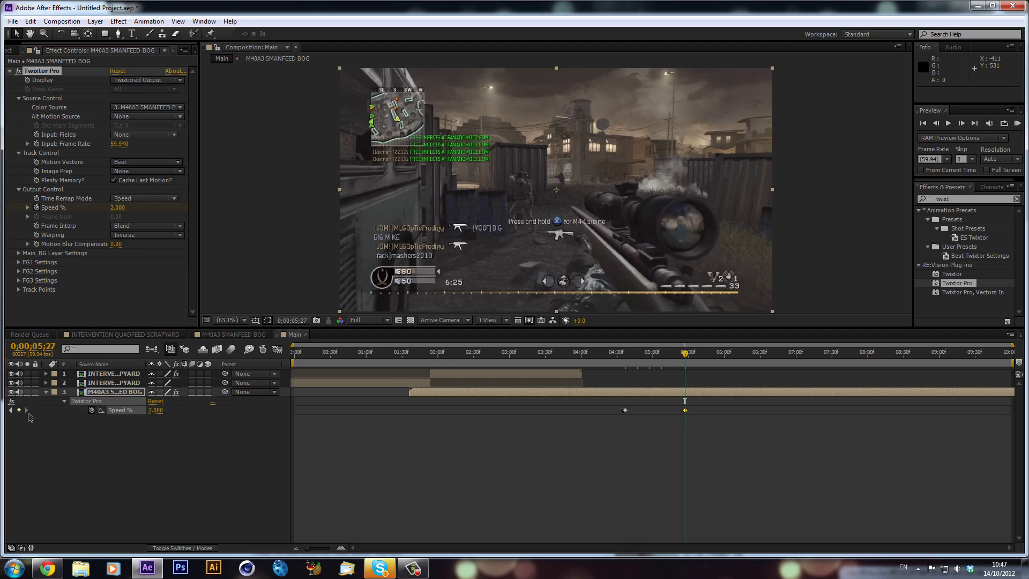
# Keyframe the bog layer's Twixtor speed at 100% at 0;00;05;29 and trim the layer's start to 0;00;04;36
pyautogui.press('pagedown')
pyautogui.press('pagedown')
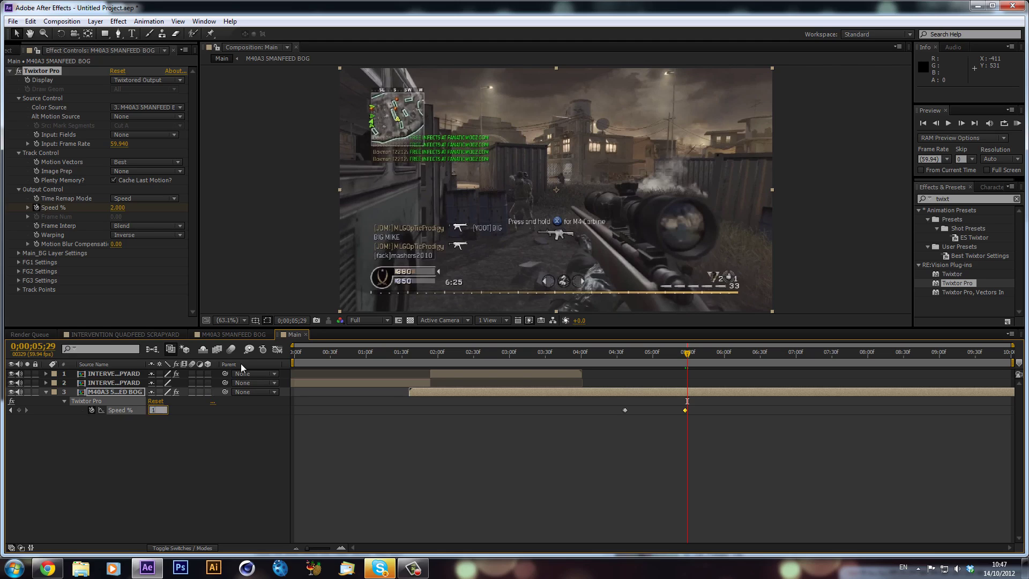
pyautogui.write('00')
pyautogui.press('Return')
pyautogui.press('j')
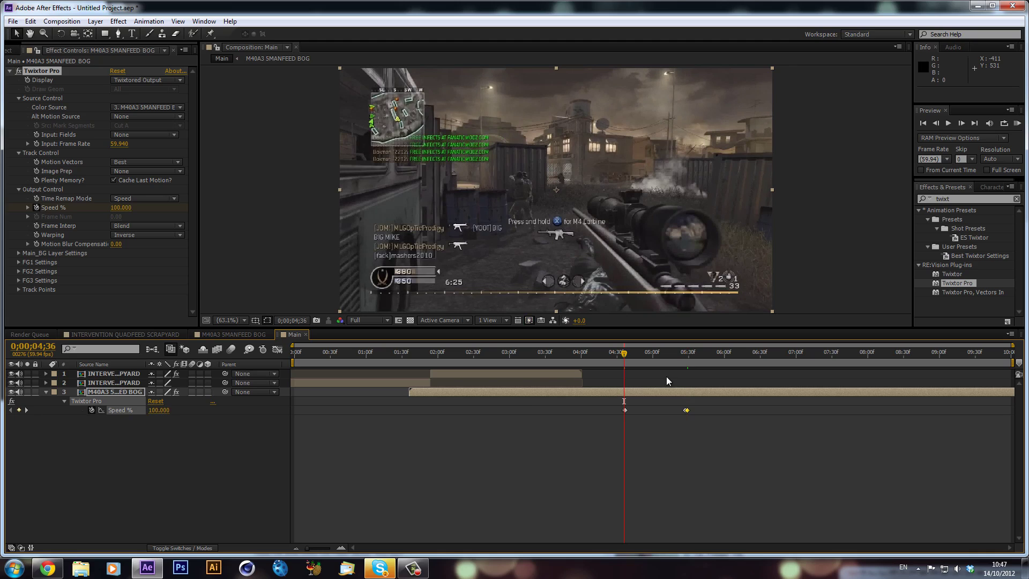
pyautogui.hotkey('alt', '[')
# Place composition marker 1 at 0;00;03;00 and marker 2 at 0;00;03;50, and trim the slowed scrapyard layer's end to marker 2
pyautogui.moveTo(432, 359); pyautogui.dragTo(508, 375)
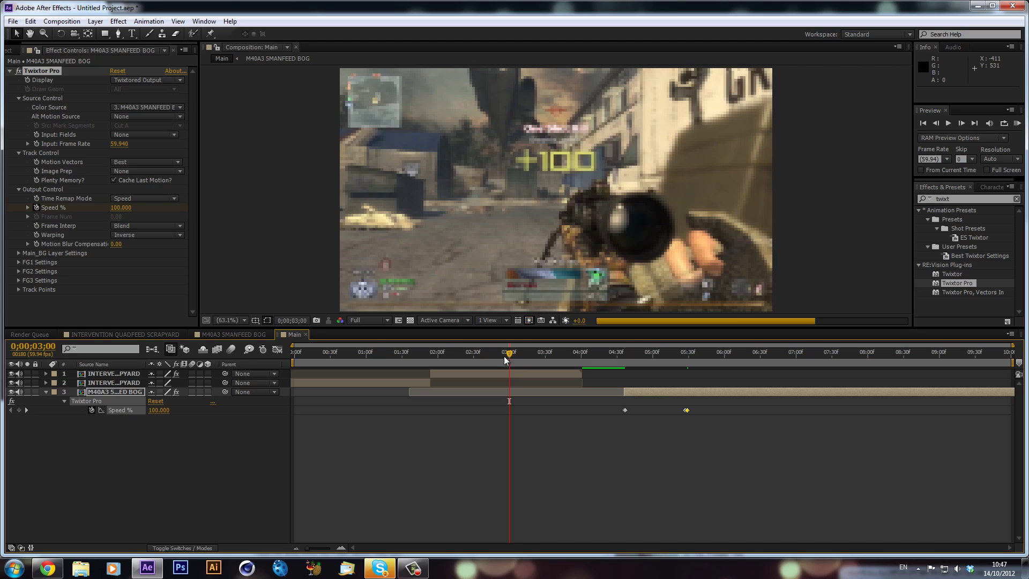
pyautogui.moveTo(1019, 365); pyautogui.dragTo(504, 368)
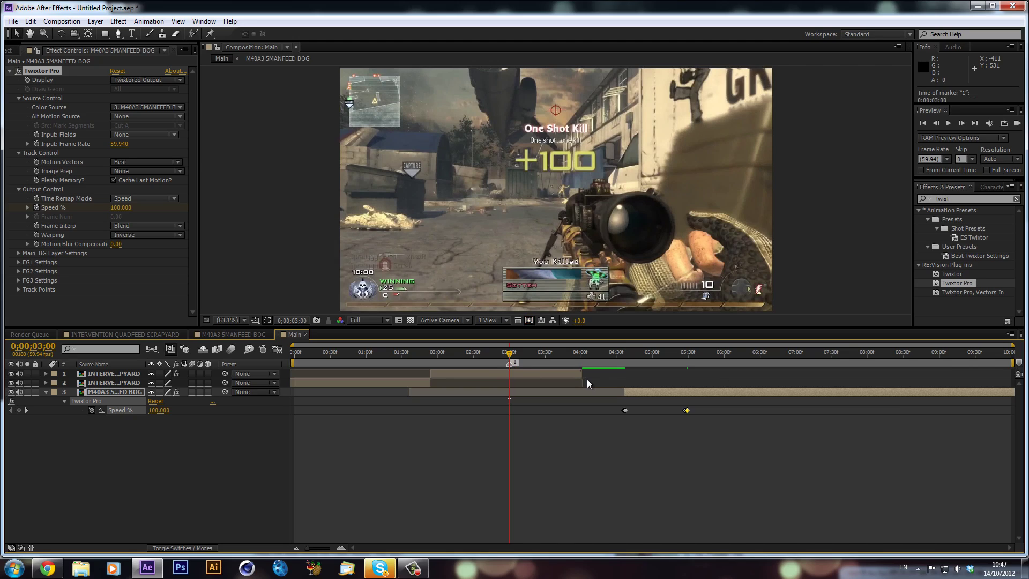
pyautogui.press('space')
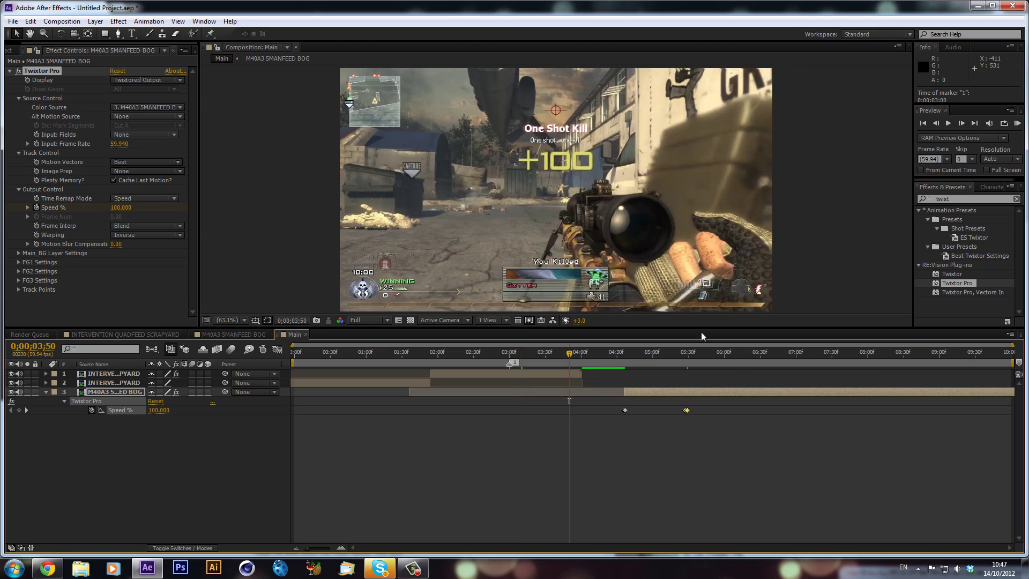
pyautogui.moveTo(1021, 368); pyautogui.dragTo(792, 363)
pyautogui.click(559, 373)
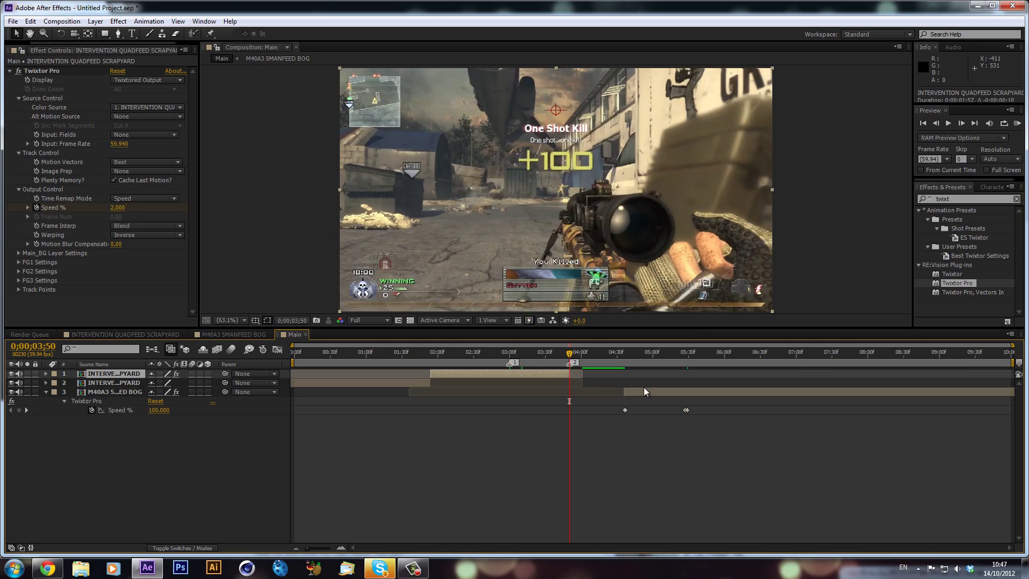
# Shift the bog layer so its trimmed start meets marker 1 at 0;00;03;00, and move it to the top of the layer stack
pyautogui.moveTo(652, 393); pyautogui.dragTo(541, 390)
pyautogui.click(511, 354)
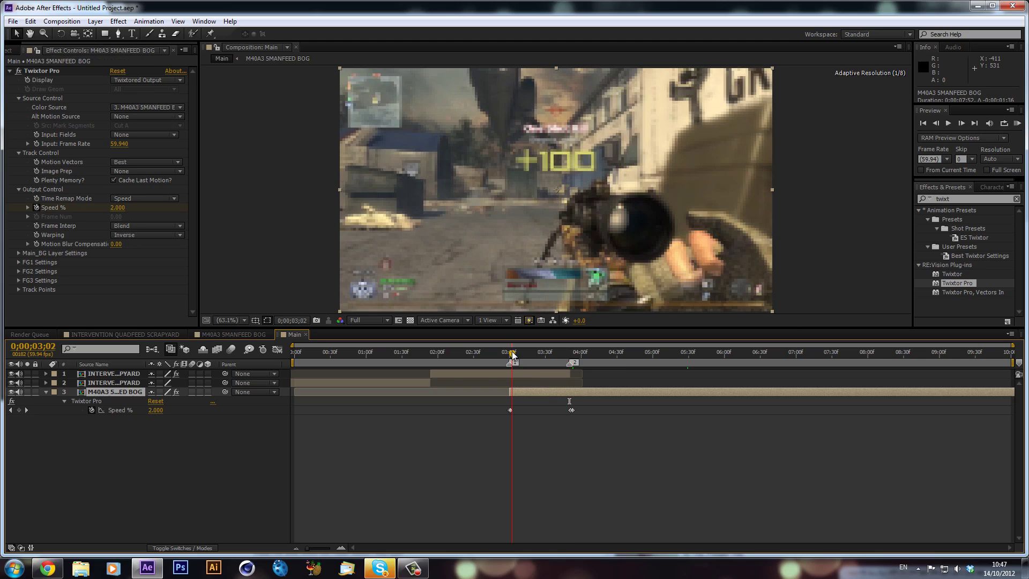
pyautogui.moveTo(510, 354); pyautogui.dragTo(509, 354)
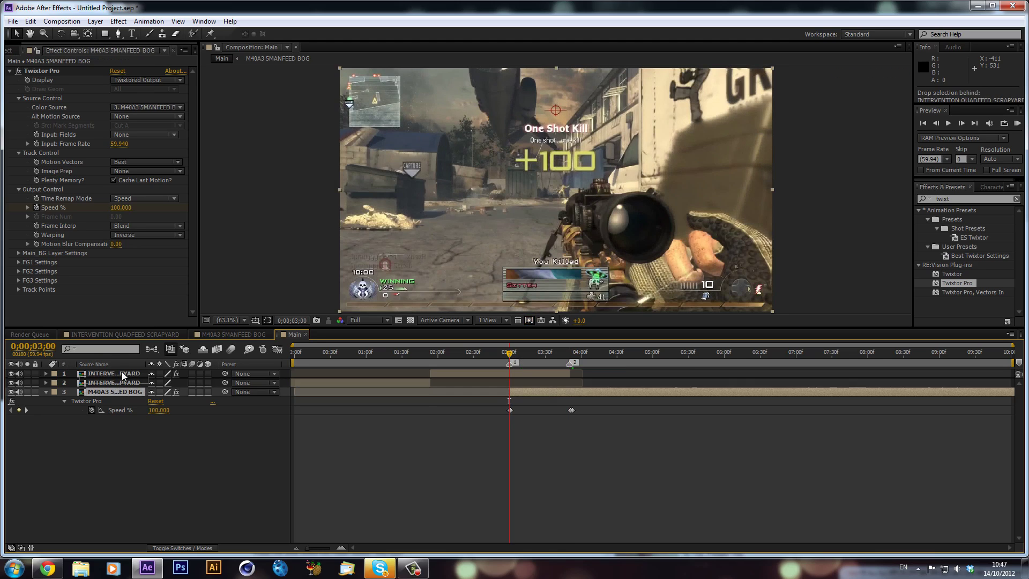
pyautogui.moveTo(127, 374); pyautogui.dragTo(127, 371)
# Split the bog layer at 0;00;03;51, just after marker 2
pyautogui.moveTo(416, 356); pyautogui.dragTo(451, 360)
pyautogui.moveTo(480, 365); pyautogui.dragTo(570, 355)
pyautogui.click(570, 354)
pyautogui.click(541, 370)
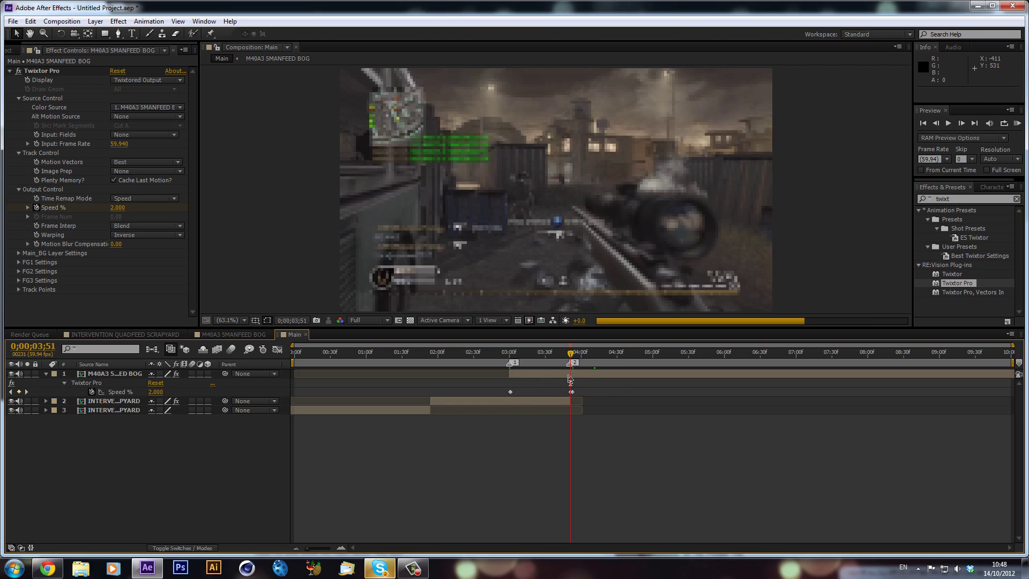
pyautogui.click(61, 21)
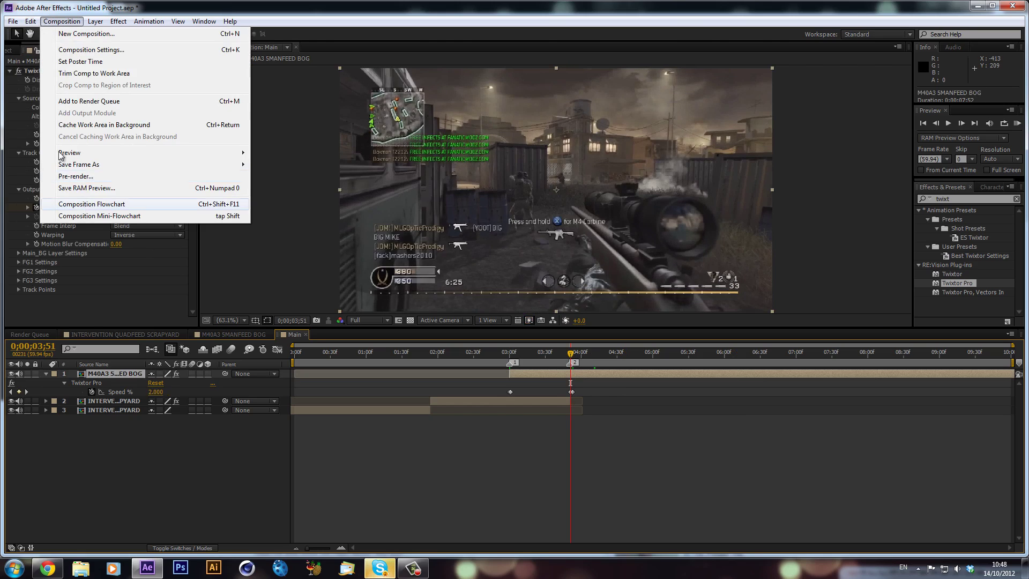
pyautogui.moveTo(30, 21)
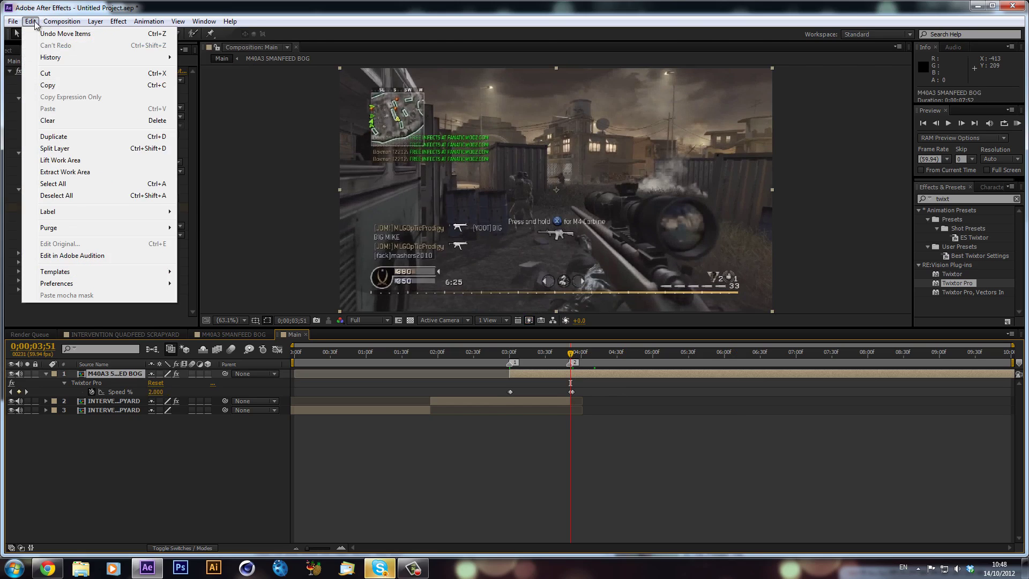
pyautogui.click(75, 150)
# Review the split bog clip and duplicate its short section between the two markers
pyautogui.click(588, 353)
pyautogui.moveTo(593, 353); pyautogui.dragTo(736, 351)
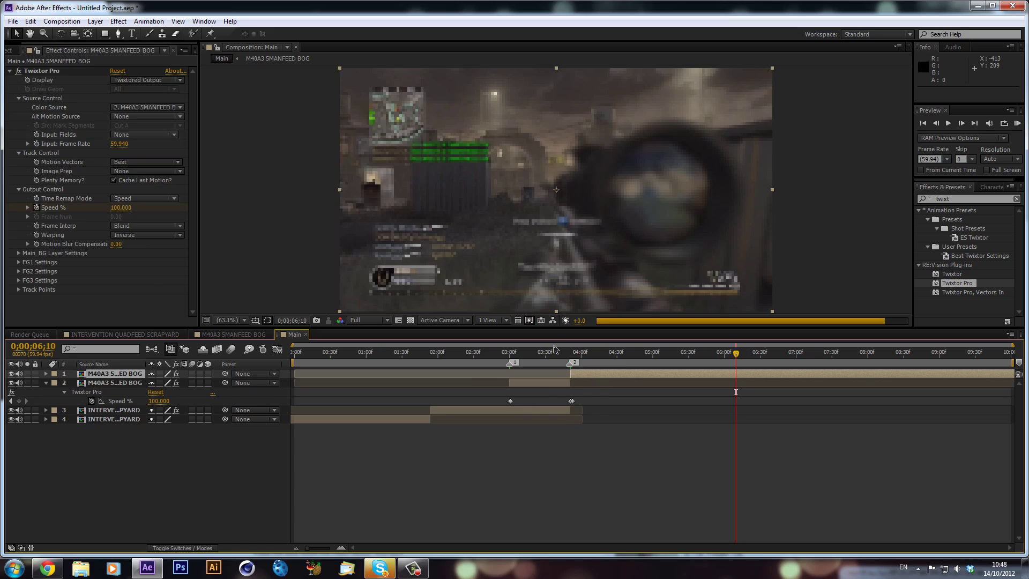
pyautogui.moveTo(542, 355)
pyautogui.mouseDown()
pyautogui.moveTo(521, 354)
pyautogui.moveTo(540, 353)
pyautogui.mouseUp()
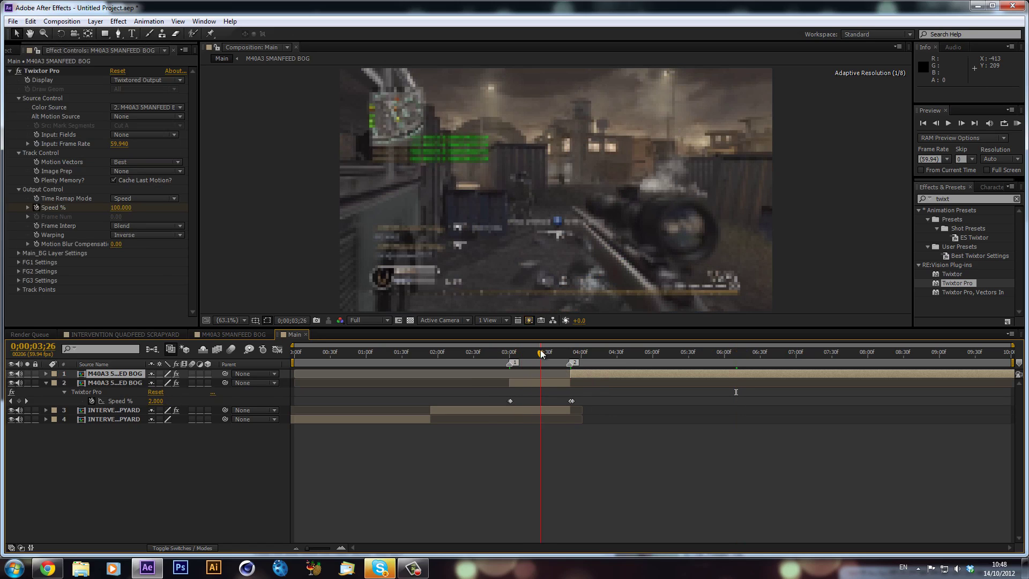
pyautogui.click(532, 410)
pyautogui.click(510, 354)
pyautogui.click(510, 353)
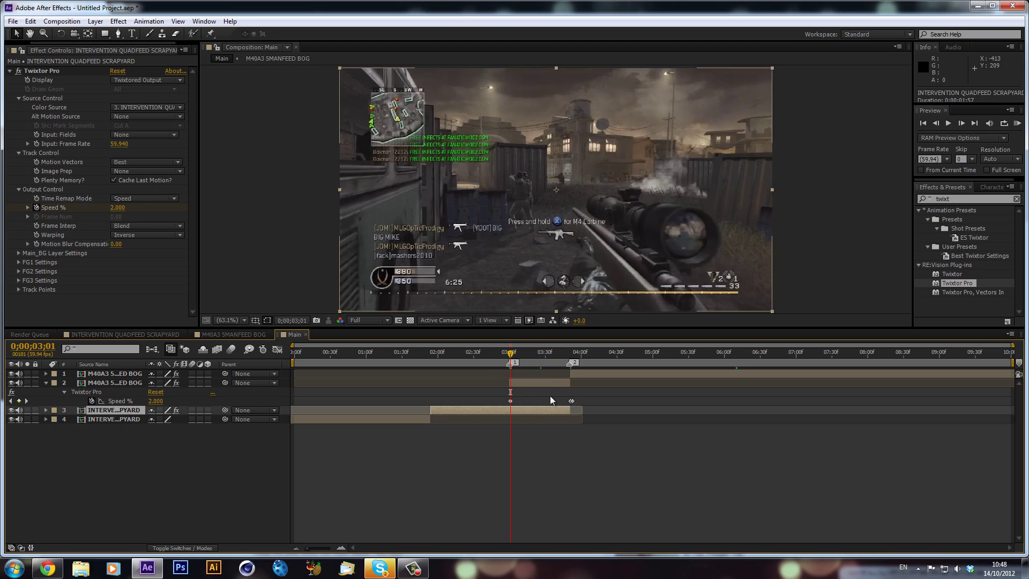
pyautogui.click(542, 381)
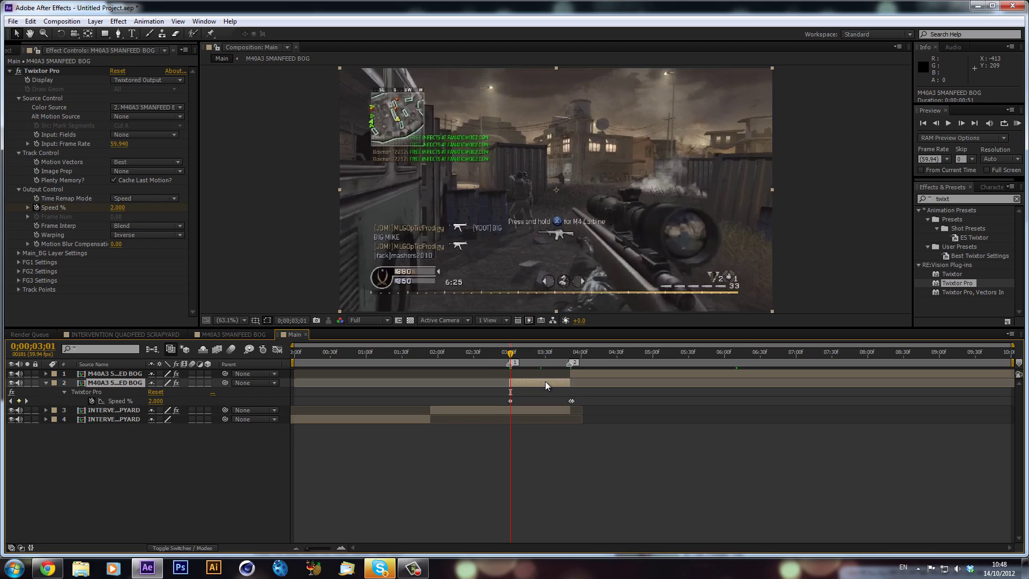
pyautogui.hotkey('ctrl', 'd')
# Split the slowed scrapyard layer at 0;00;03;01 and duplicate the section between the two markers
pyautogui.click(532, 419)
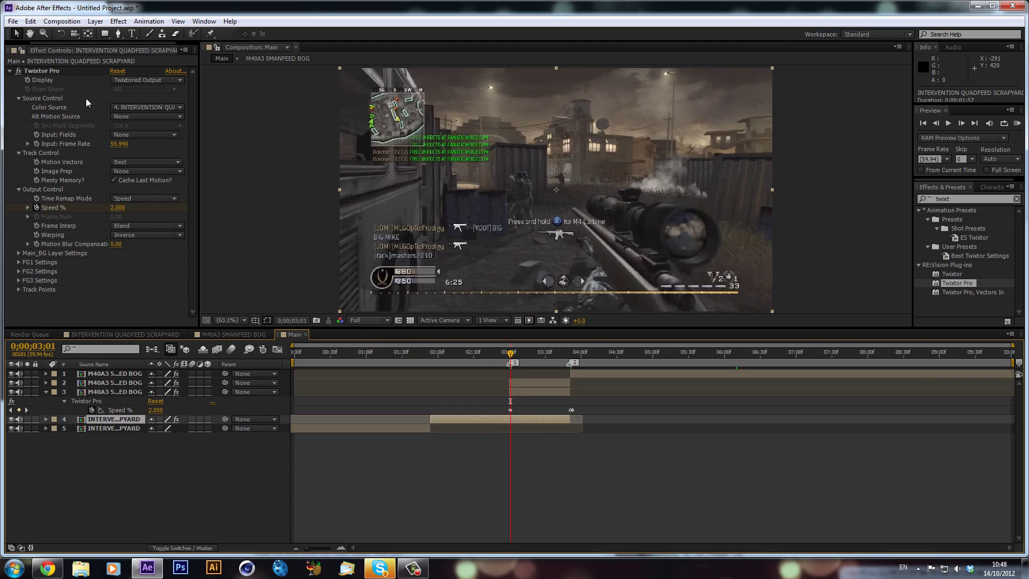
pyautogui.click(31, 21)
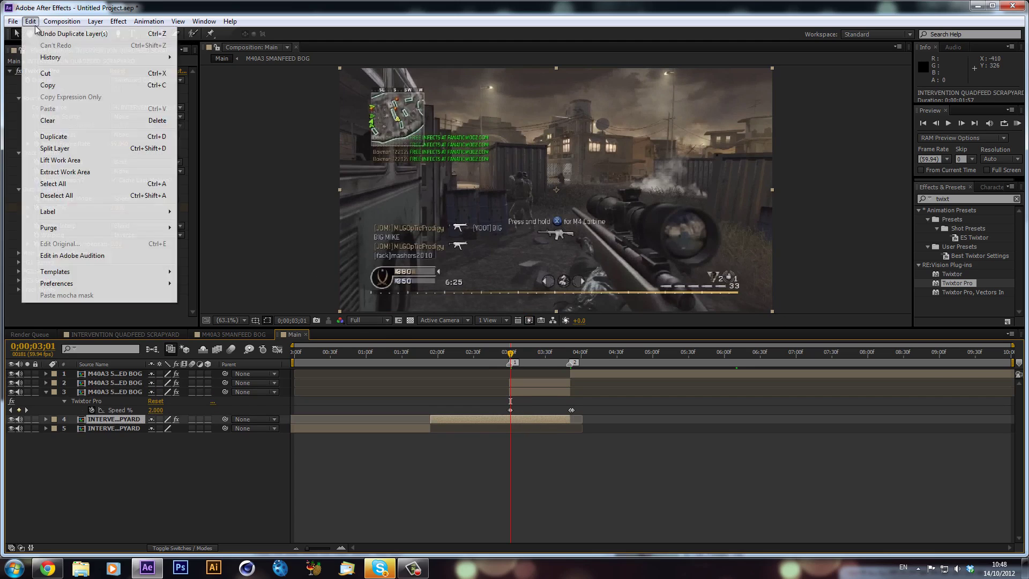
pyautogui.click(76, 148)
pyautogui.hotkey('ctrl', 'd')
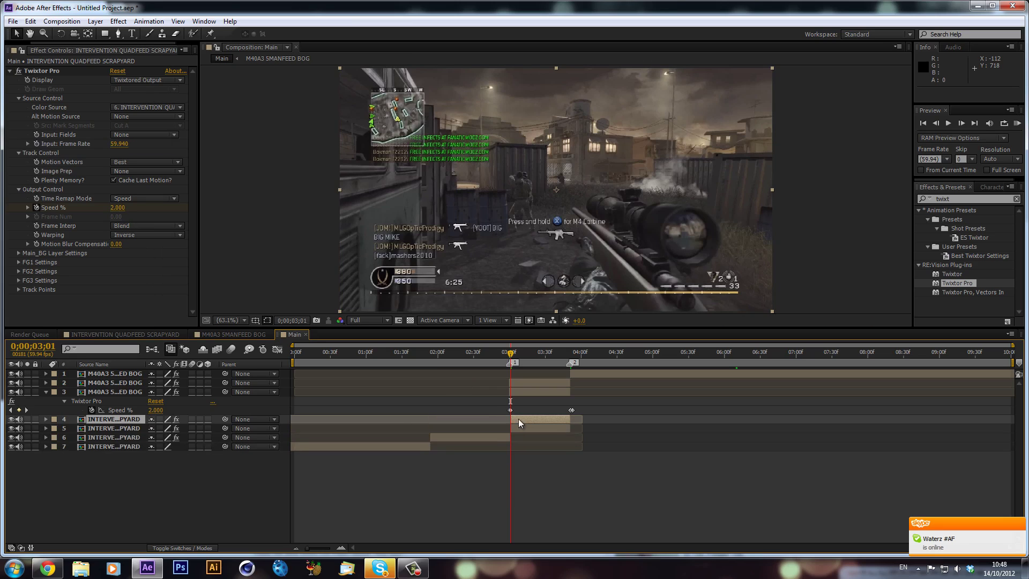
# Restack the layers with one short scrapyard section on top and the long bog remainder between the two short bog copies, and collapse the open properties
pyautogui.moveTo(133, 416); pyautogui.dragTo(114, 426)
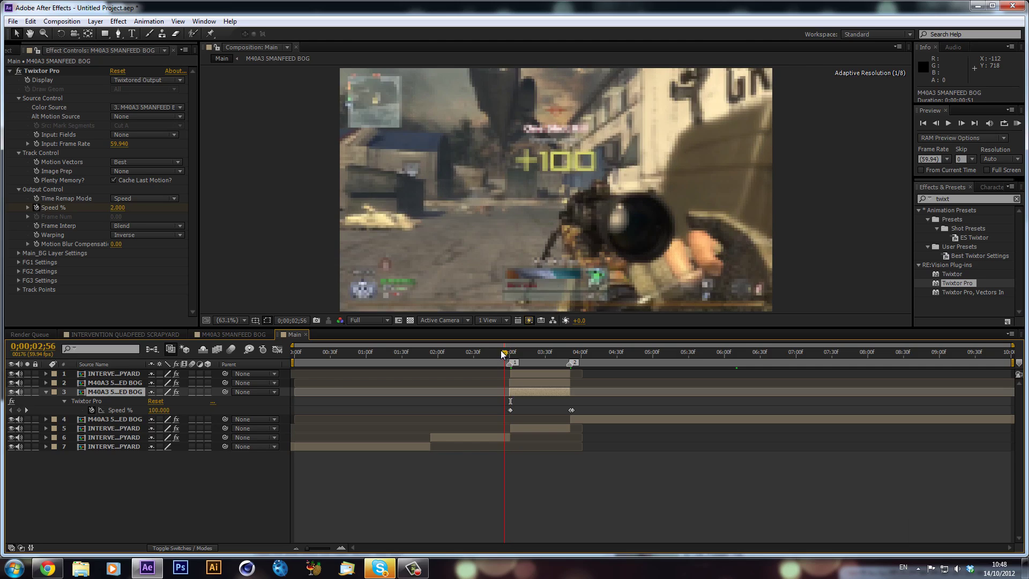
pyautogui.click(481, 352)
pyautogui.click(484, 438)
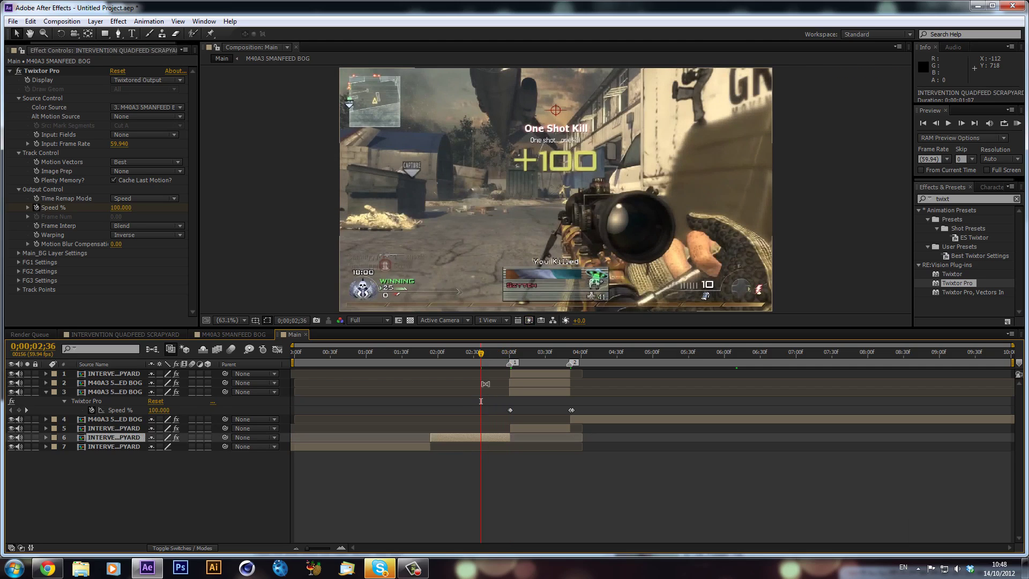
pyautogui.moveTo(479, 354); pyautogui.dragTo(557, 366)
pyautogui.click(509, 355)
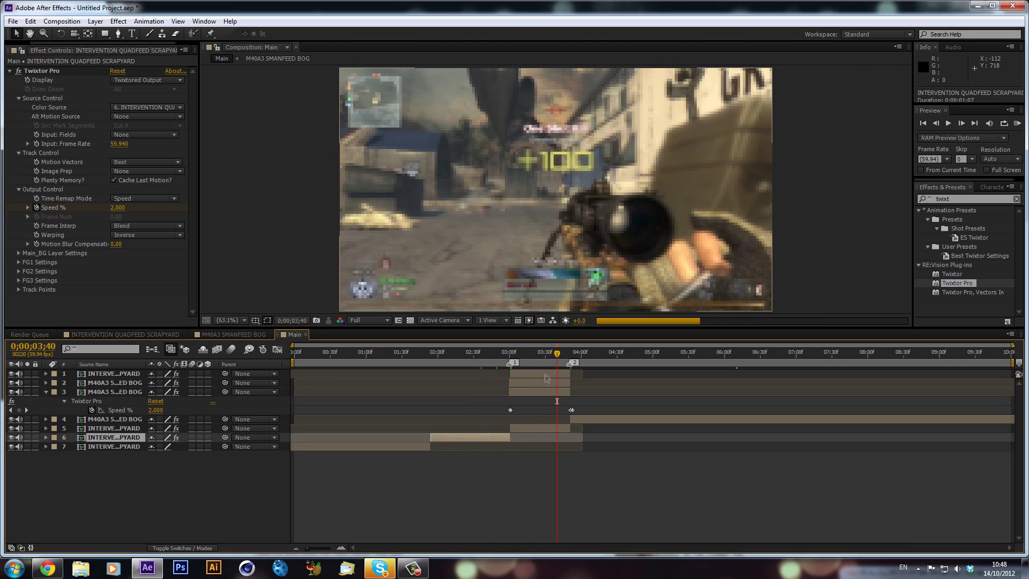
pyautogui.click(545, 374)
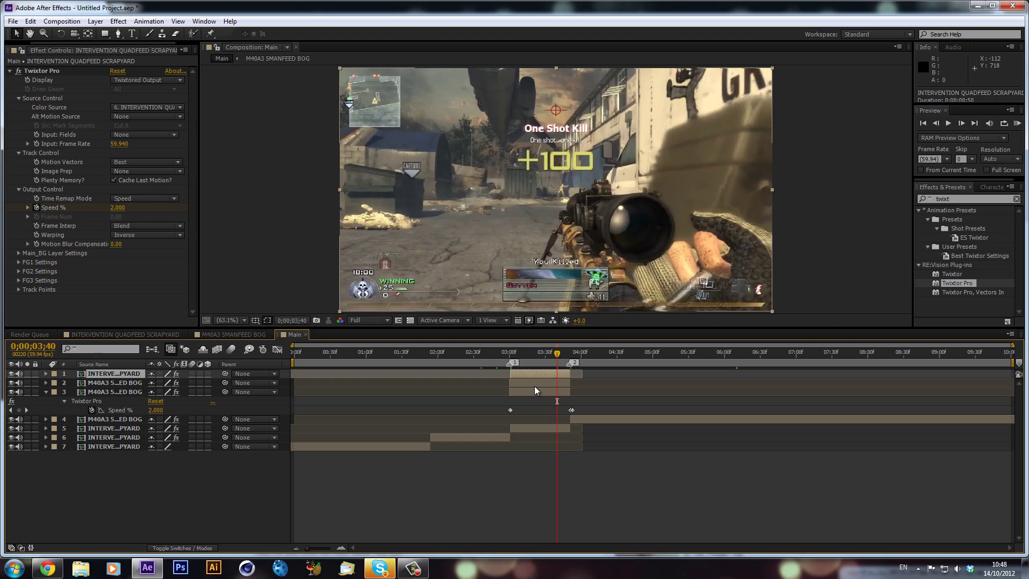
pyautogui.click(535, 385)
pyautogui.click(533, 395)
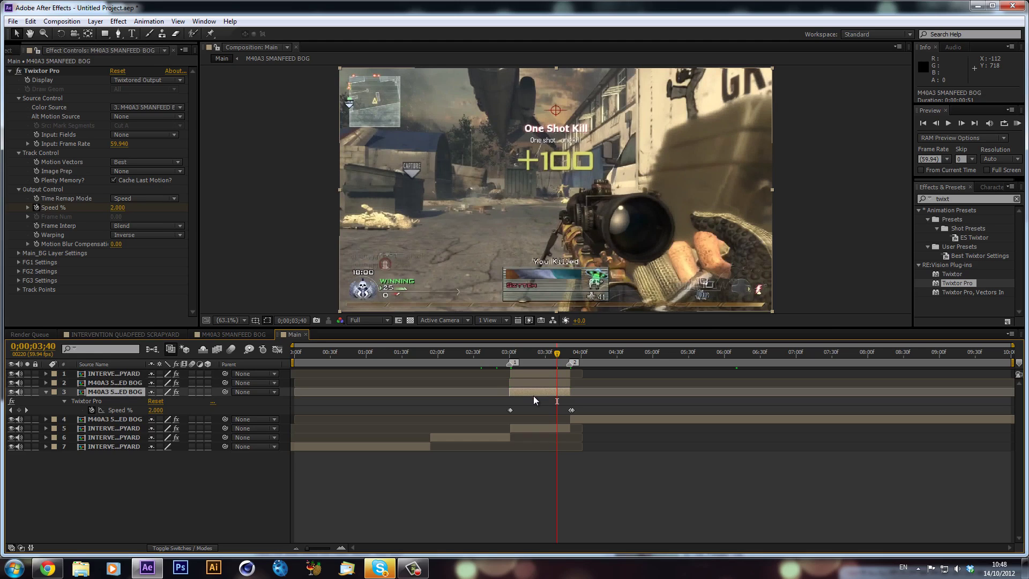
pyautogui.moveTo(119, 394); pyautogui.dragTo(124, 424)
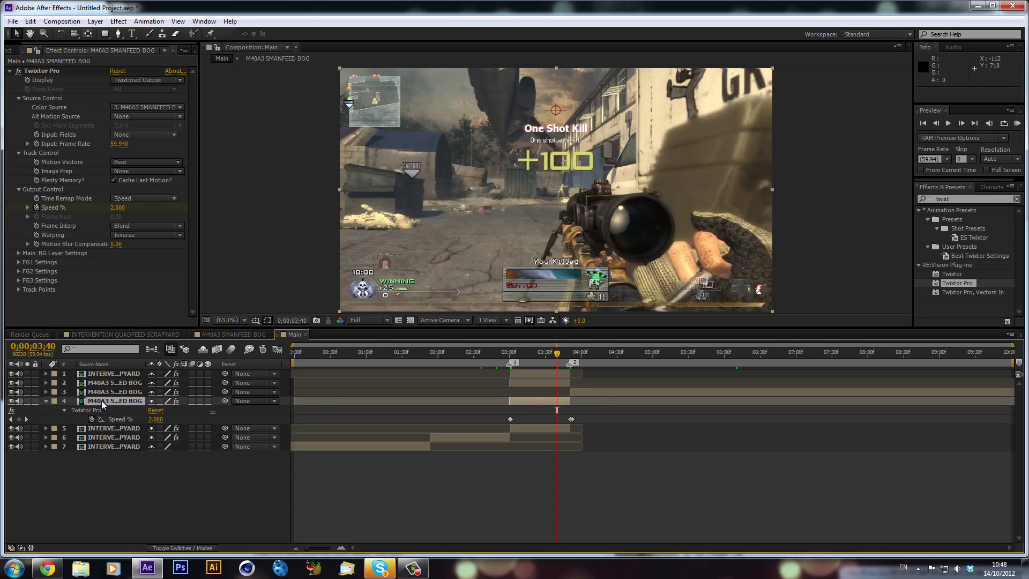
pyautogui.click(44, 398)
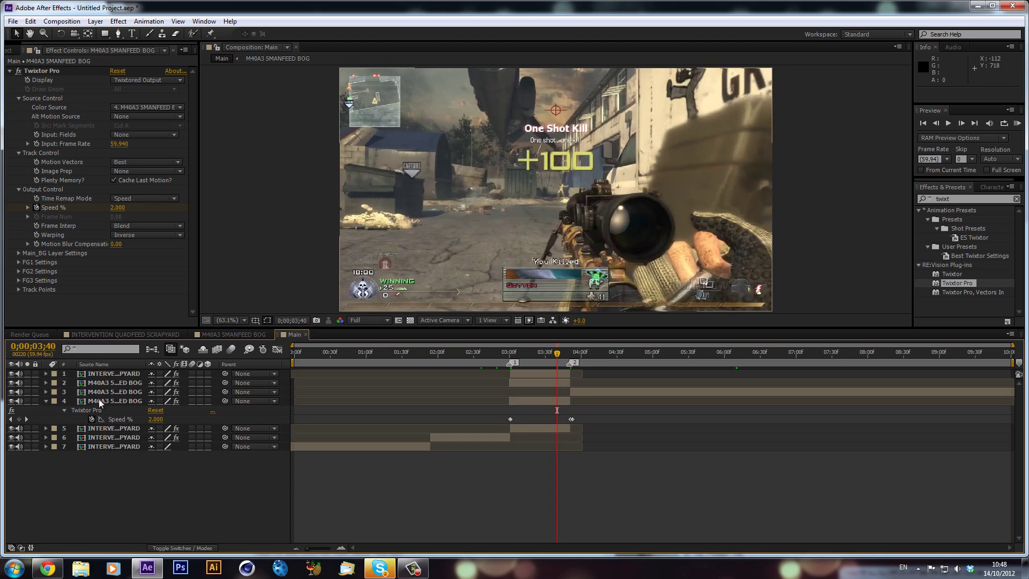
pyautogui.click(46, 401)
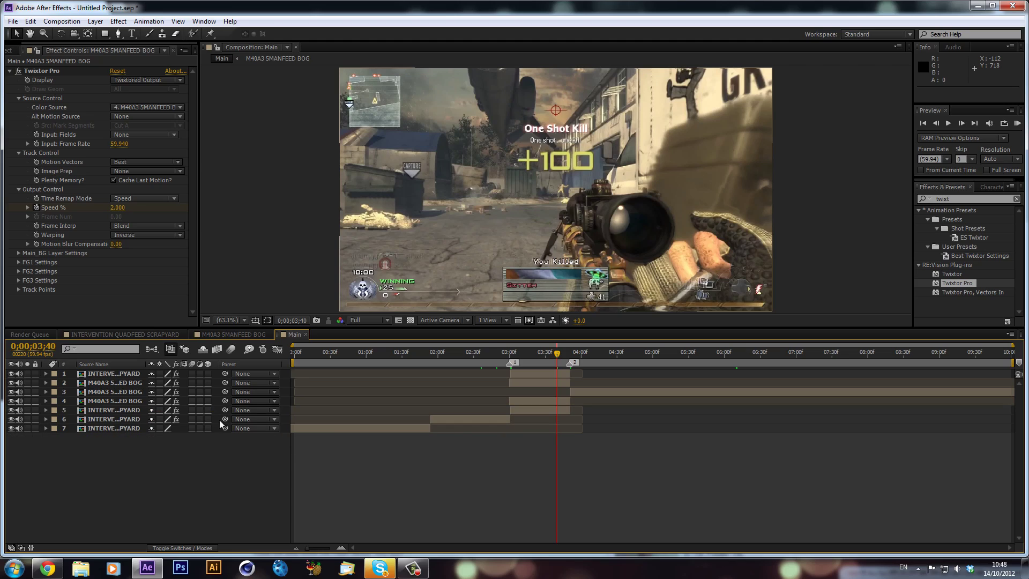
pyautogui.click(577, 391)
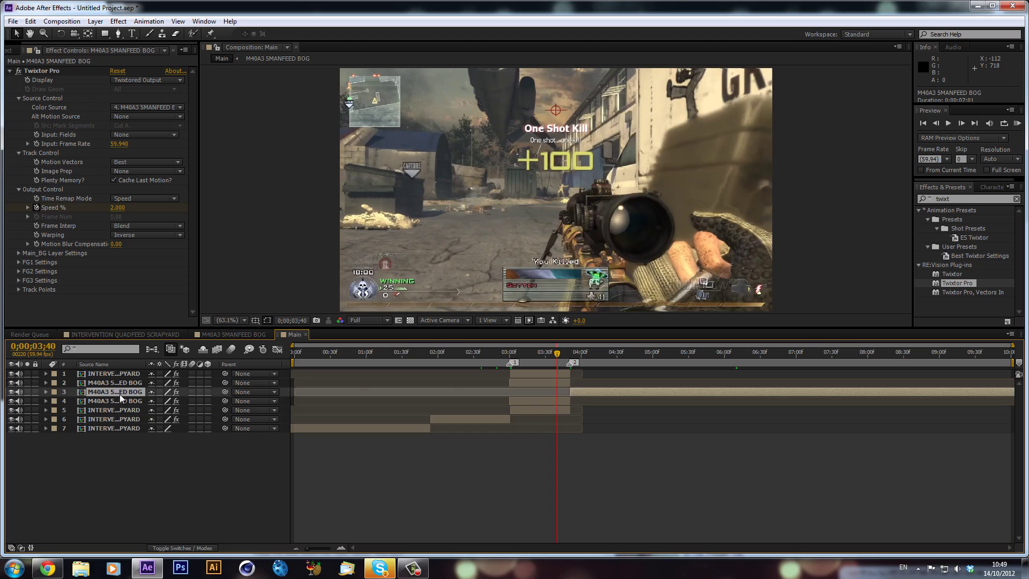
pyautogui.click(541, 409)
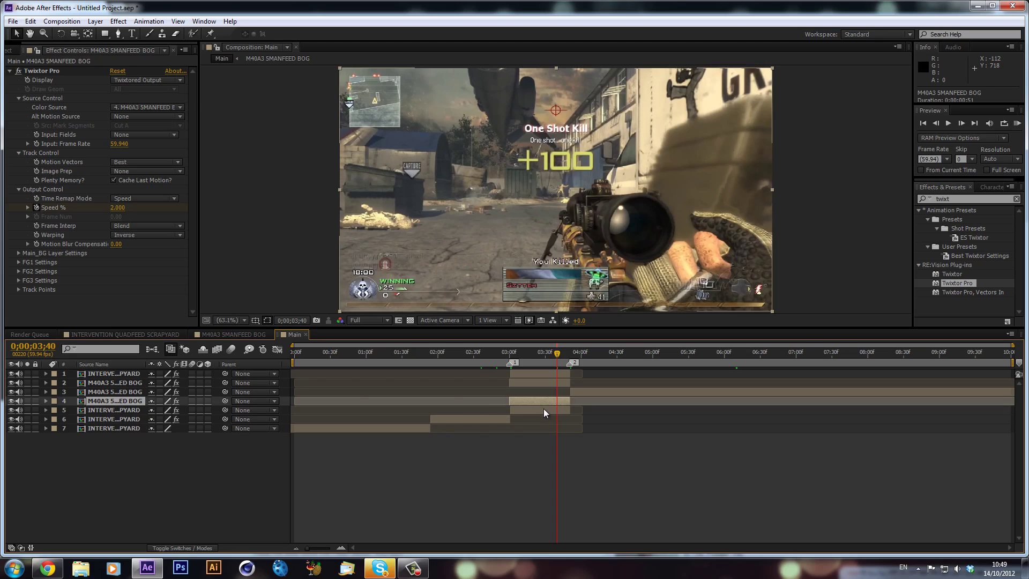
pyautogui.click(545, 381)
# Add an adjustment layer above all clips and rename it Offset
pyautogui.click(549, 373)
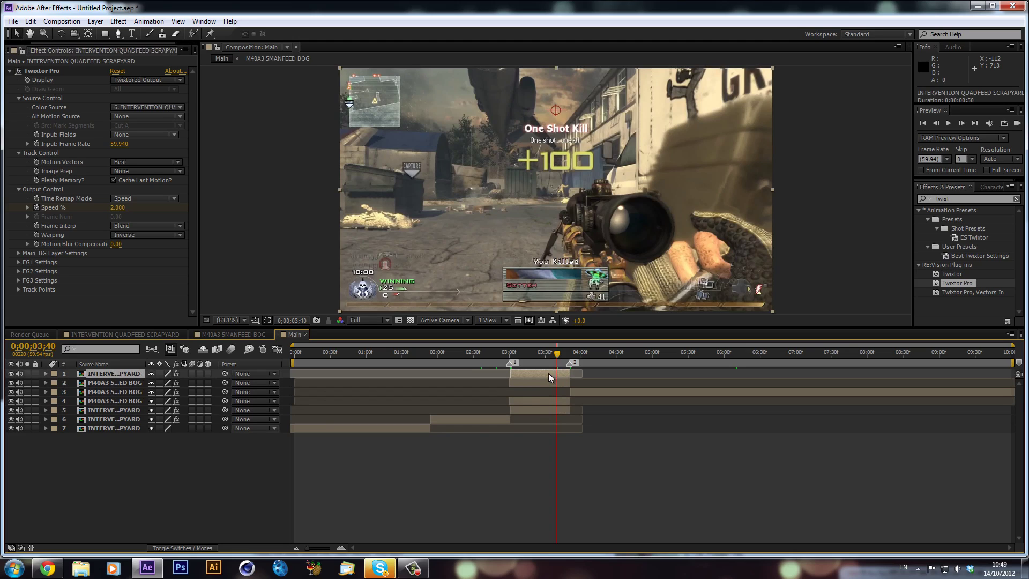
pyautogui.click(97, 22)
pyautogui.moveTo(118, 36)
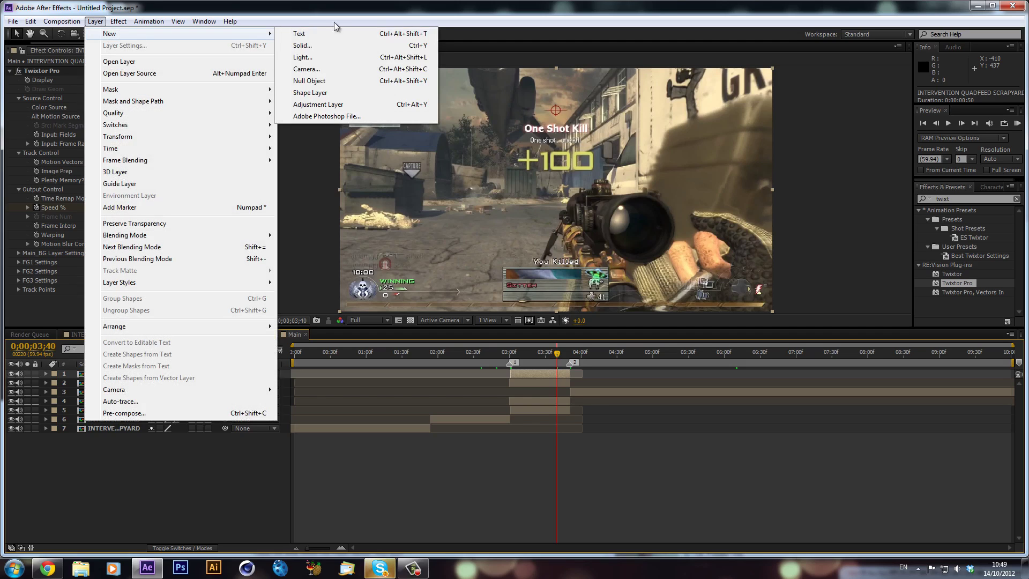
pyautogui.click(353, 104)
pyautogui.press('Return')
pyautogui.write('Offset')
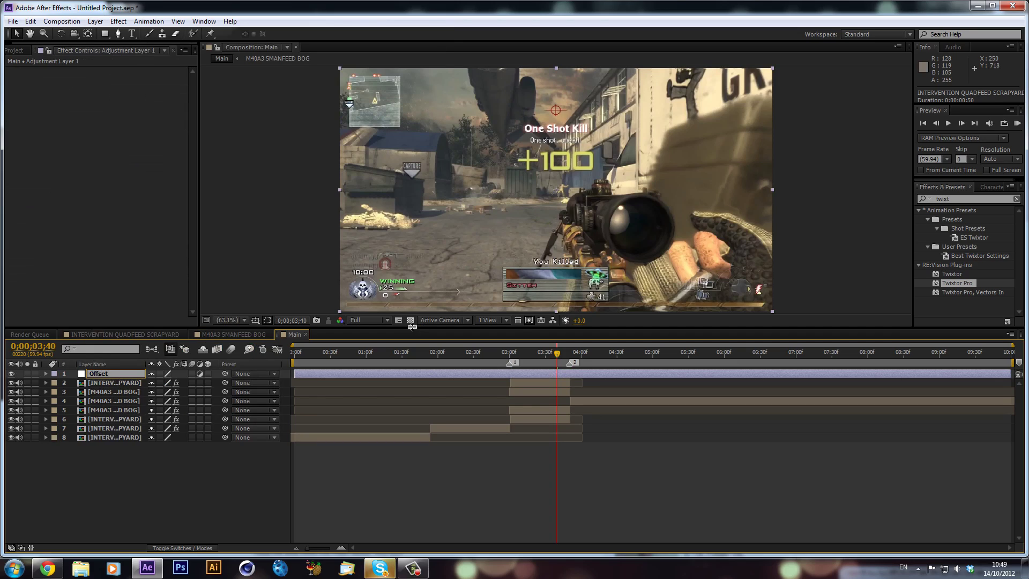
pyautogui.press('Return')
# Find the Offset distort effect and apply it to the Offset adjustment layer
pyautogui.hotkey('ctrl', '5')
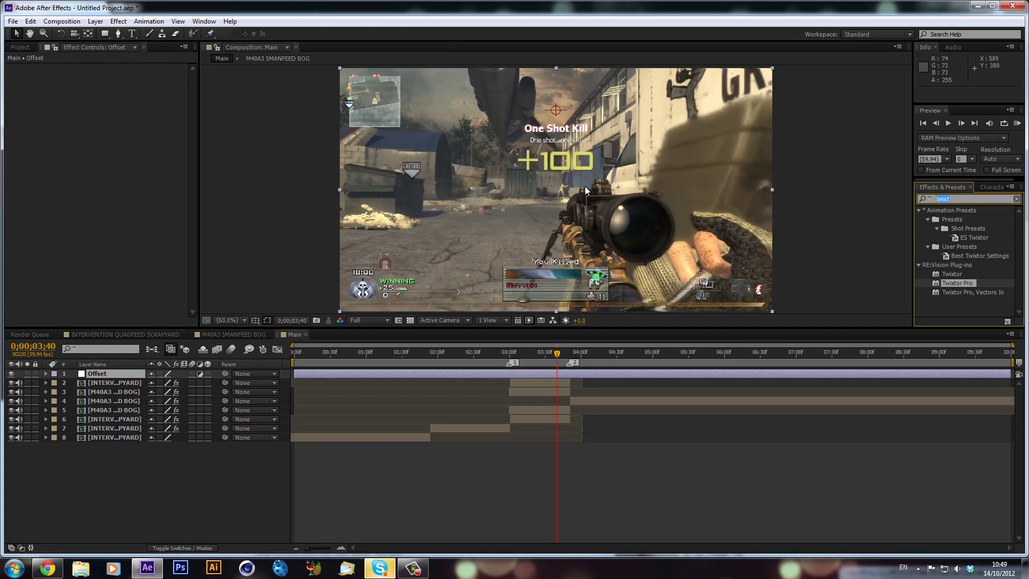
pyautogui.write('offset')
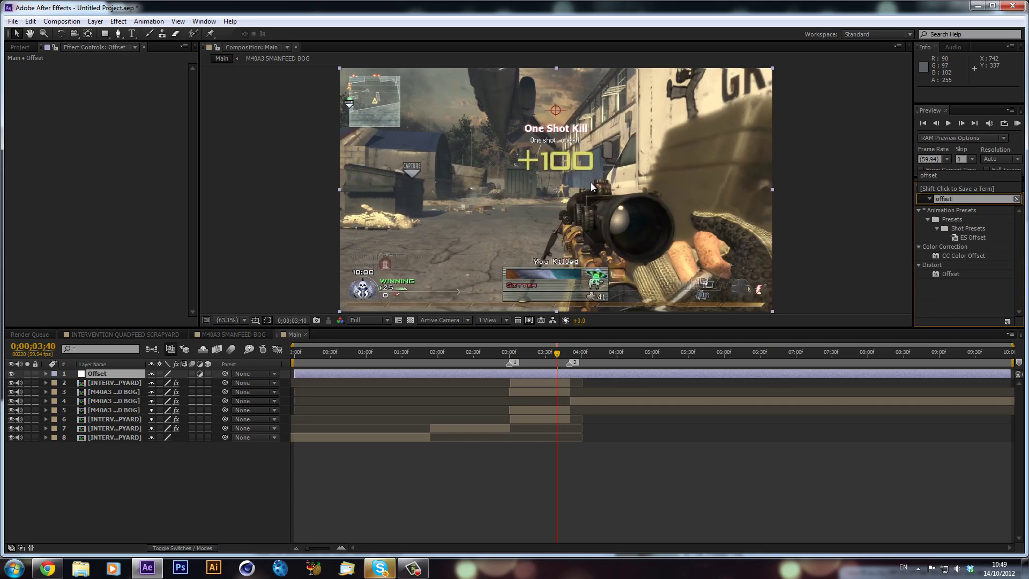
pyautogui.moveTo(959, 271); pyautogui.dragTo(602, 371)
# Trim the starts of the five clip layers directly below the Offset layer to 0;00;03;00
pyautogui.click(512, 360)
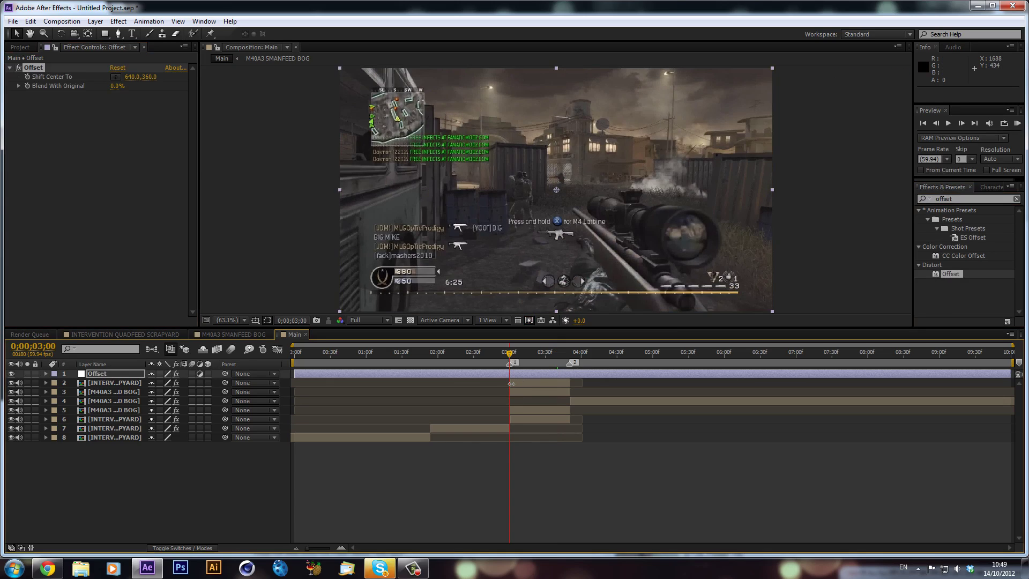
pyautogui.click(514, 425)
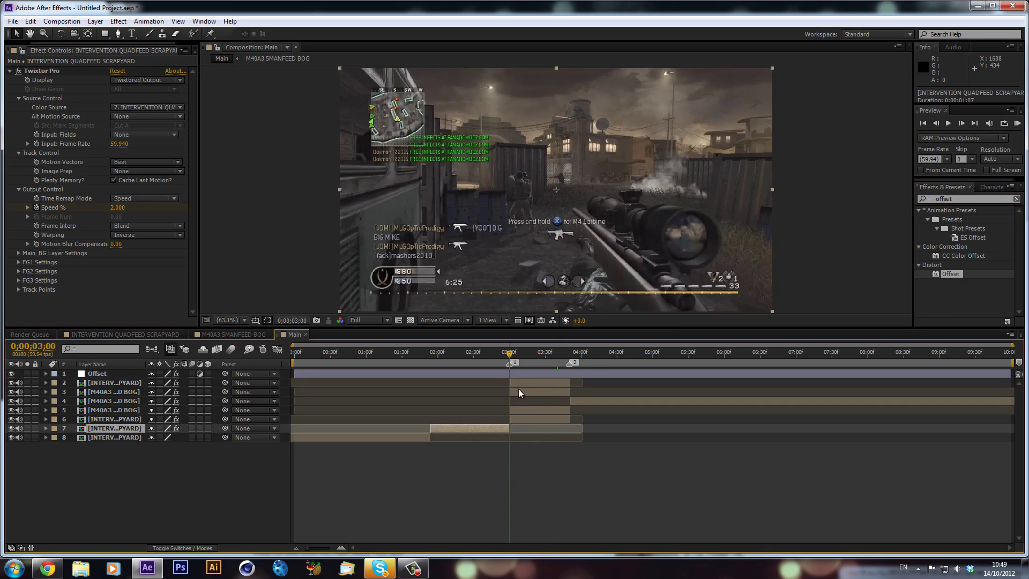
pyautogui.click(519, 419)
pyautogui.keyDown('shift'); pyautogui.click(523, 383); pyautogui.keyUp('shift')
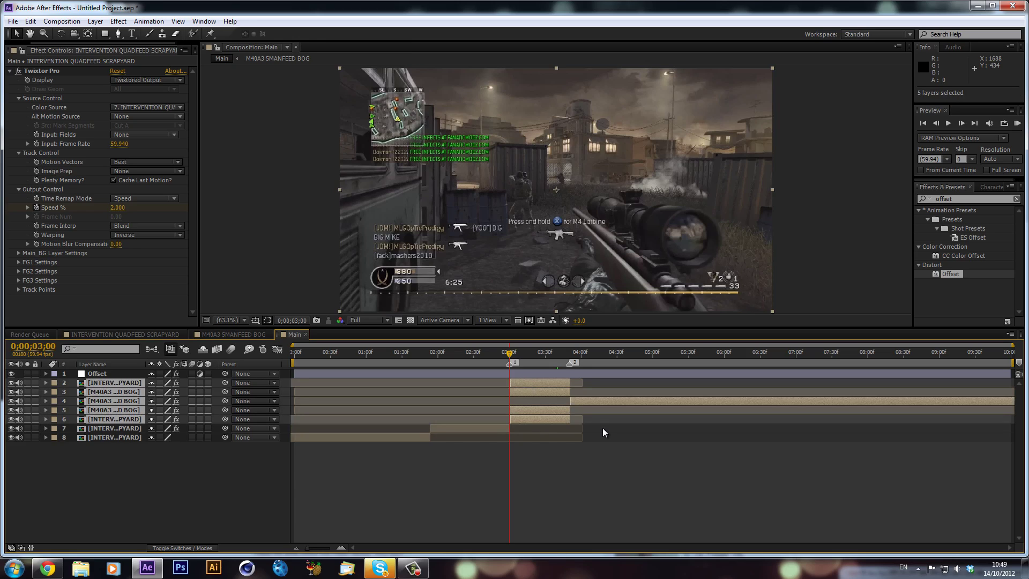
pyautogui.hotkey('alt', '[')
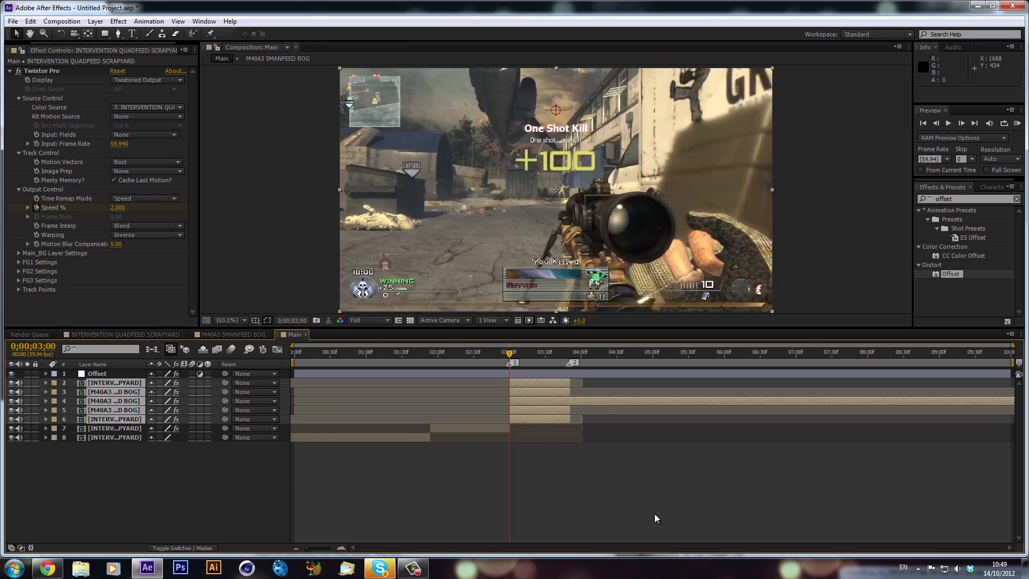
pyautogui.click(482, 478)
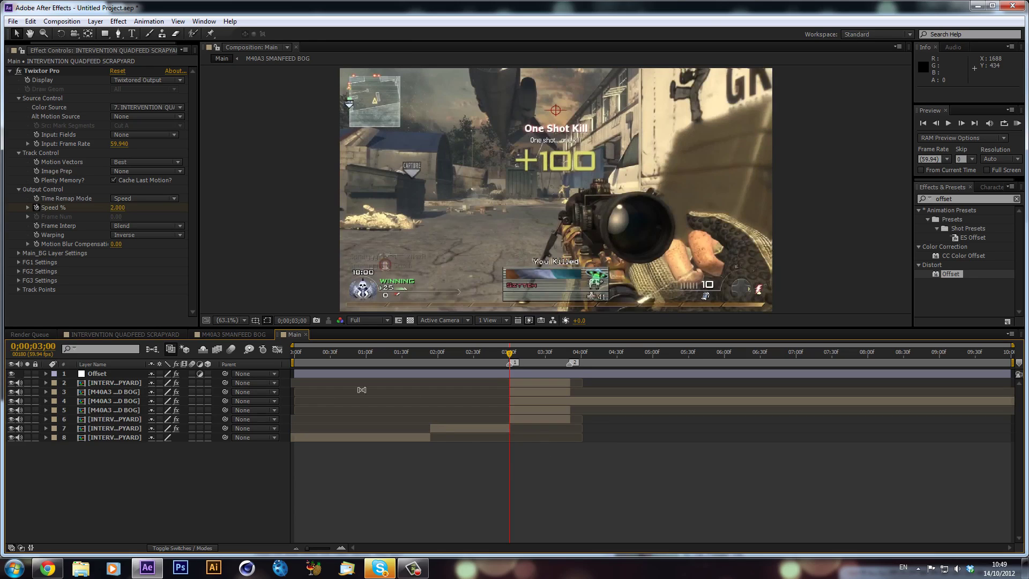
# Move the Offset layer below the top two short clips and the long bog clip, starting at the second marker, below the lower short scrapyard clip
pyautogui.moveTo(124, 376); pyautogui.dragTo(125, 397)
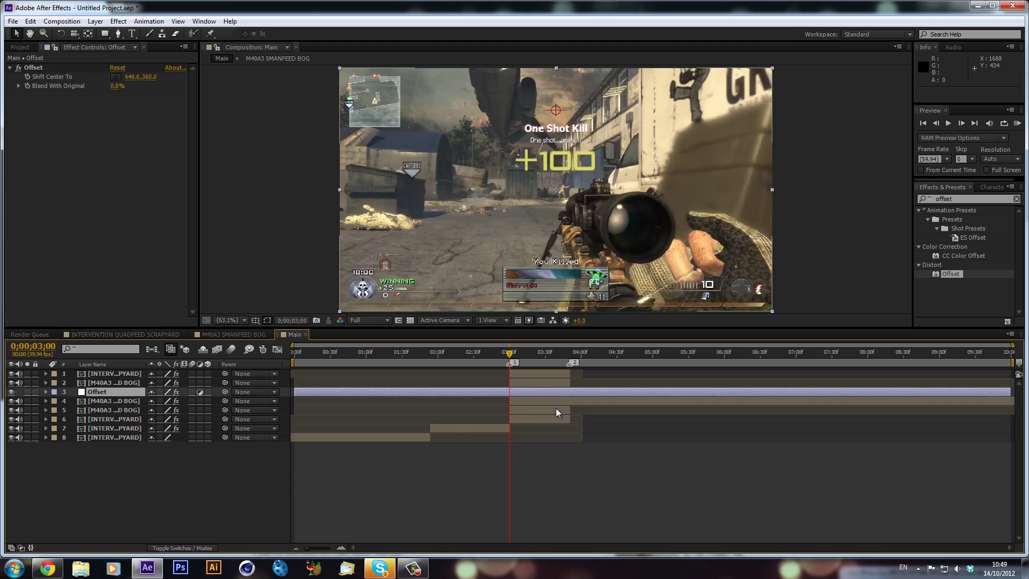
pyautogui.press('F2')
pyautogui.moveTo(513, 404); pyautogui.dragTo(584, 407)
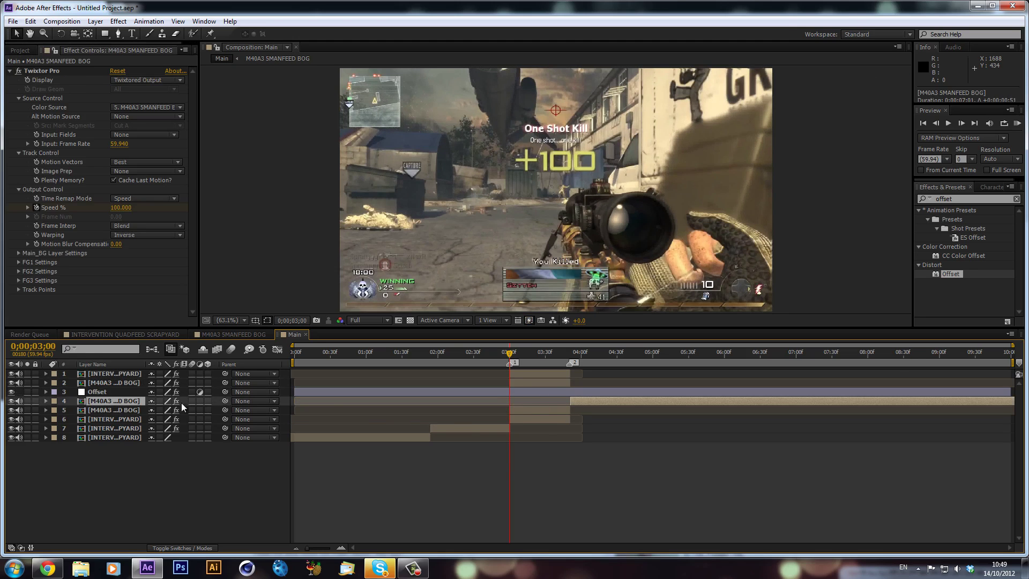
pyautogui.moveTo(135, 400); pyautogui.dragTo(137, 420)
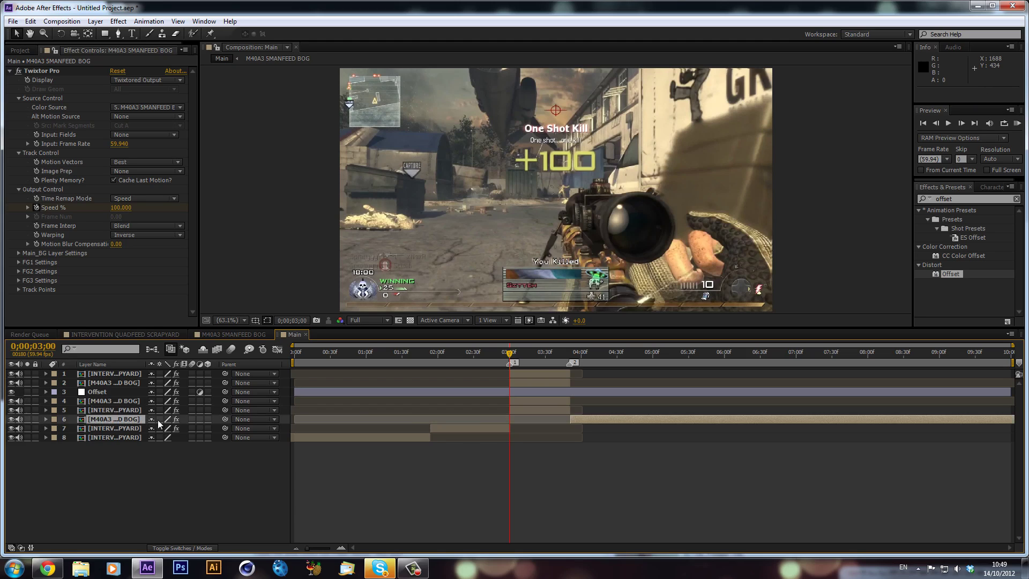
pyautogui.click(536, 403)
pyautogui.click(542, 394)
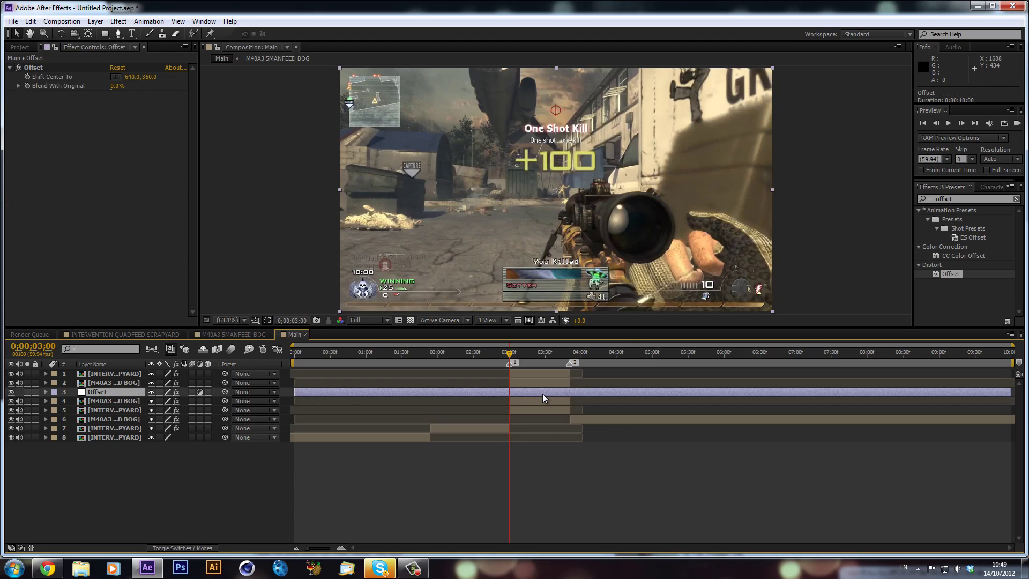
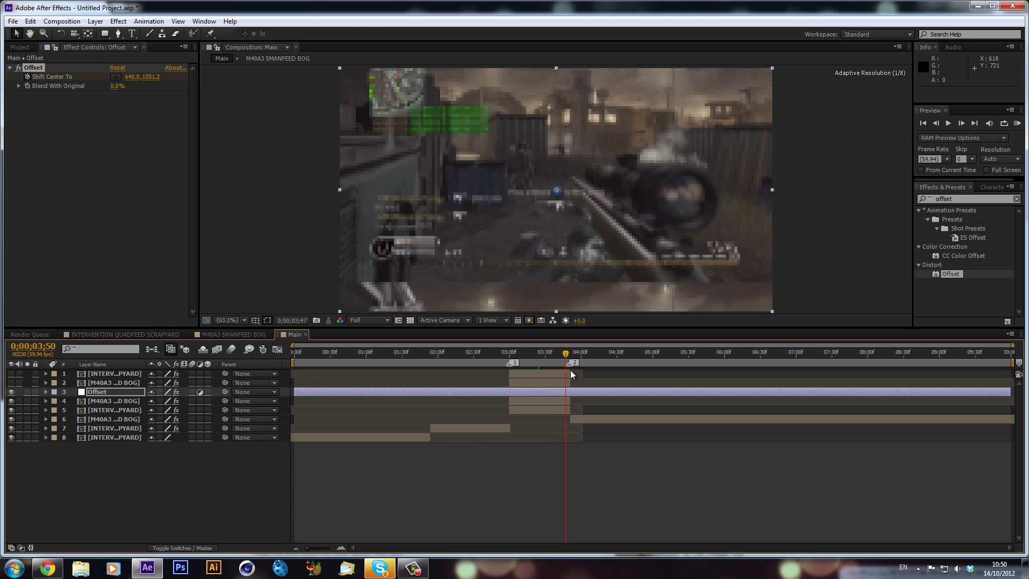
# Keyframe the opacity of the short bog clip below the Offset layer from 0% at 0;00;03;00 to 100% at 0;00;03;51
pyautogui.click(551, 408)
pyautogui.click(555, 401)
pyautogui.press('t')
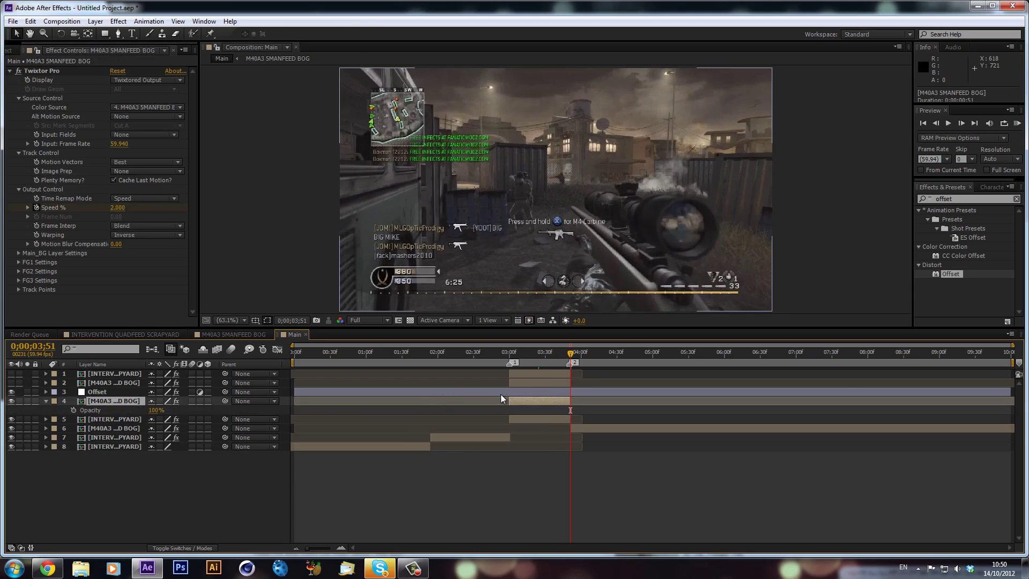
pyautogui.click(72, 410)
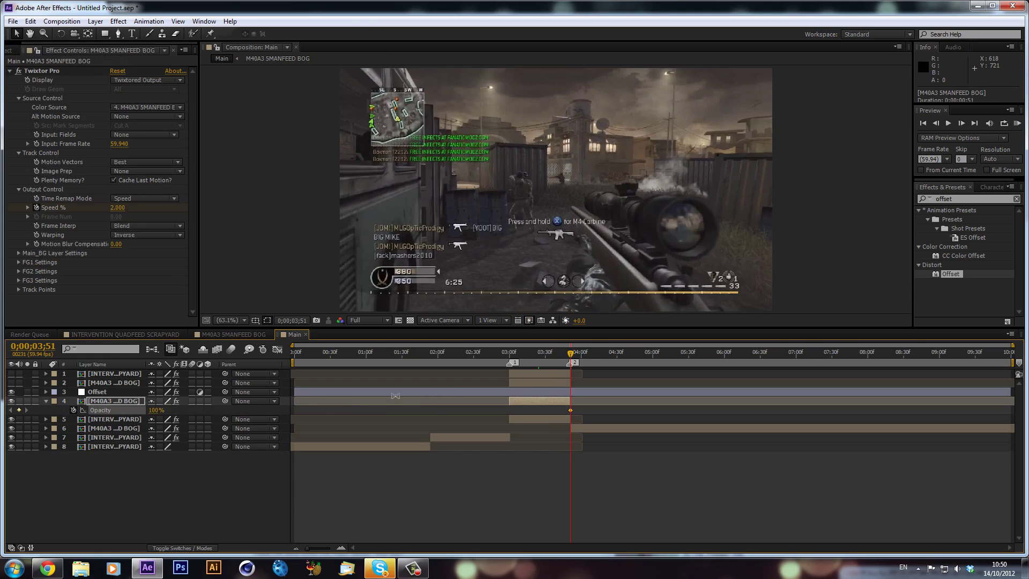
pyautogui.click(509, 352)
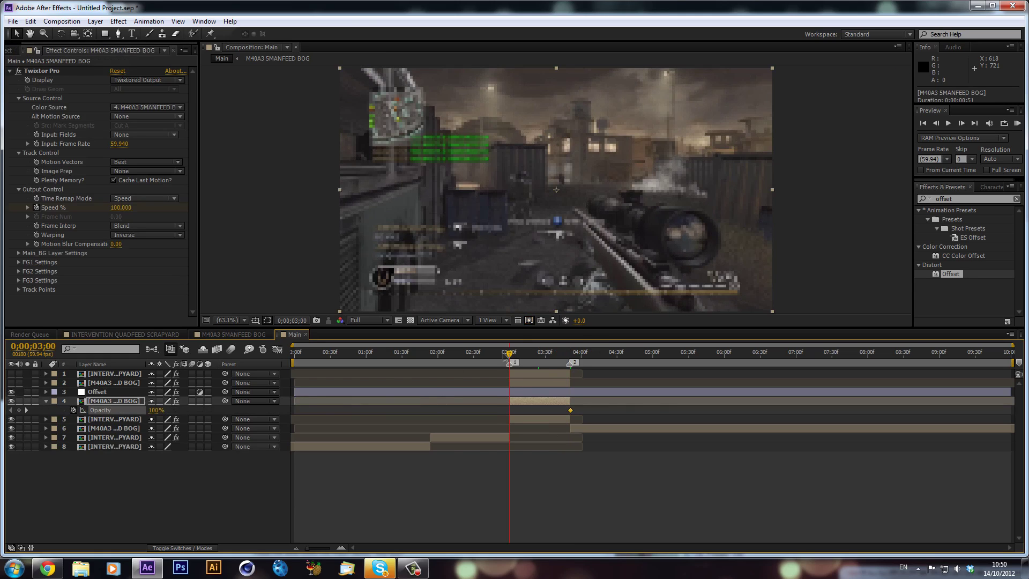
pyautogui.click(154, 410)
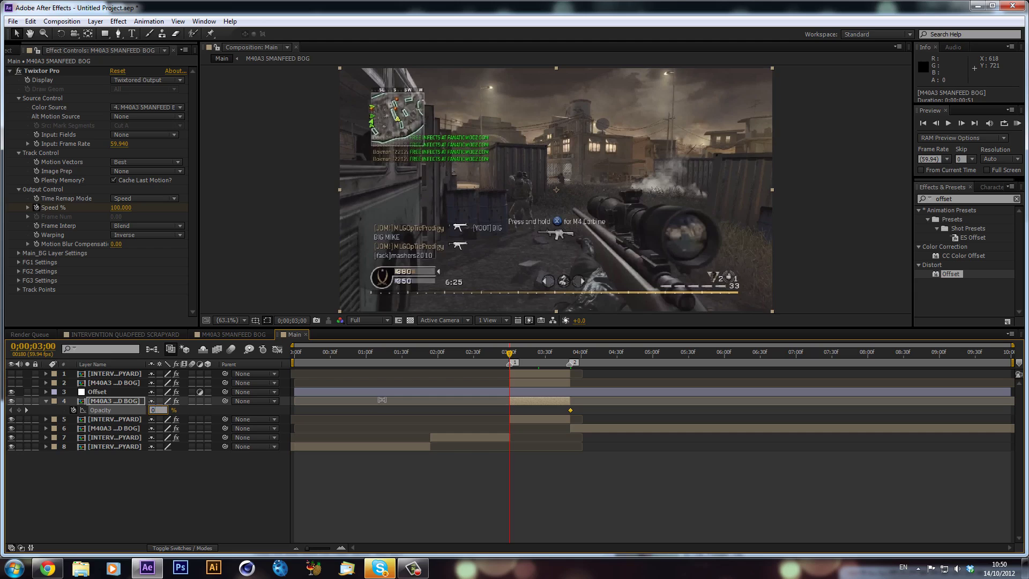
pyautogui.write('0')
pyautogui.press('Return')
pyautogui.moveTo(510, 358); pyautogui.dragTo(576, 367)
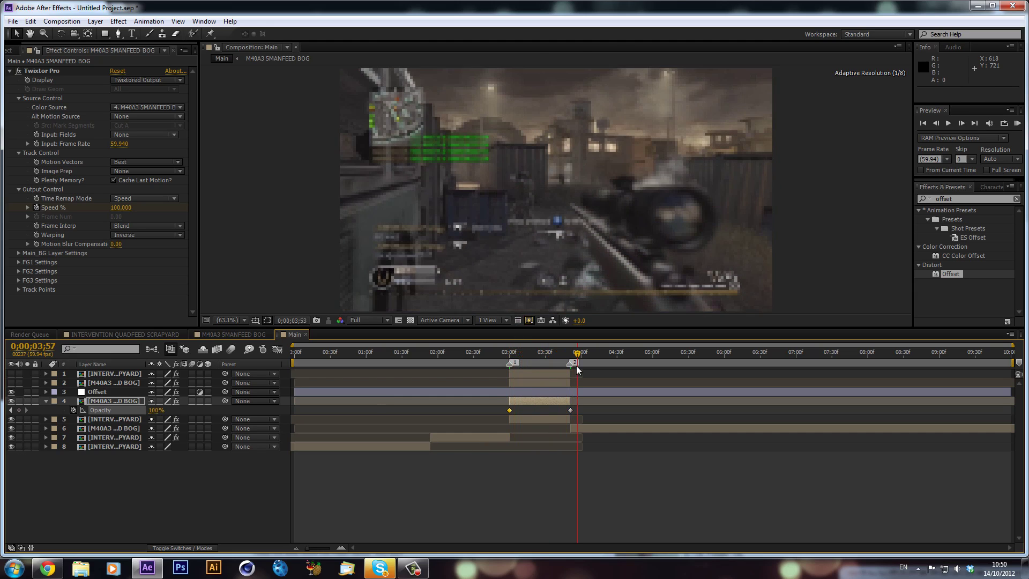
# Ease out of the first and into the last Shift Center To keyframe of the Offset layer, reshaping the speed curve in the graph editor
pyautogui.click(550, 392)
pyautogui.press('u')
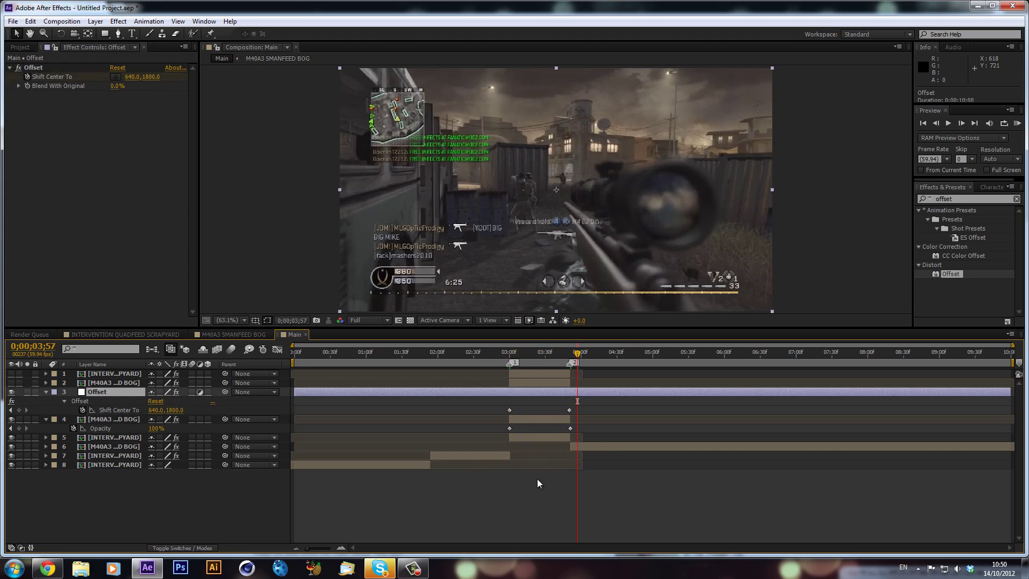
pyautogui.click(111, 410)
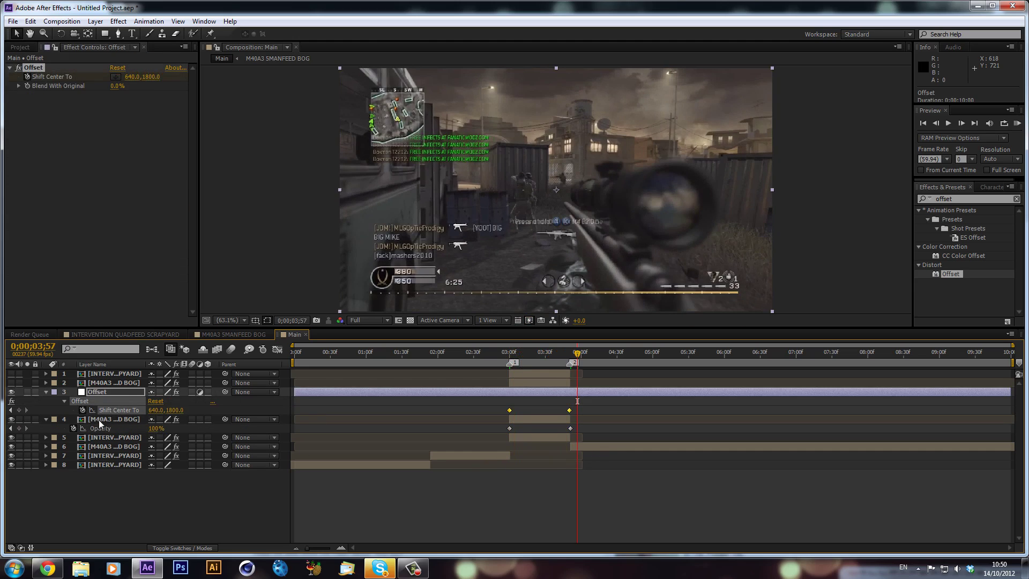
pyautogui.click(277, 349)
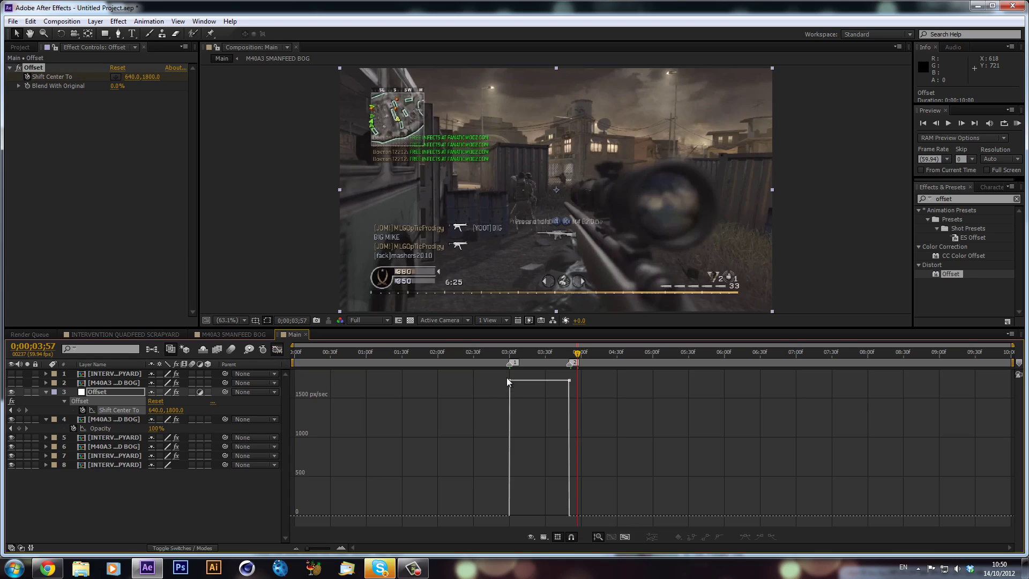
pyautogui.moveTo(506, 375); pyautogui.dragTo(772, 534)
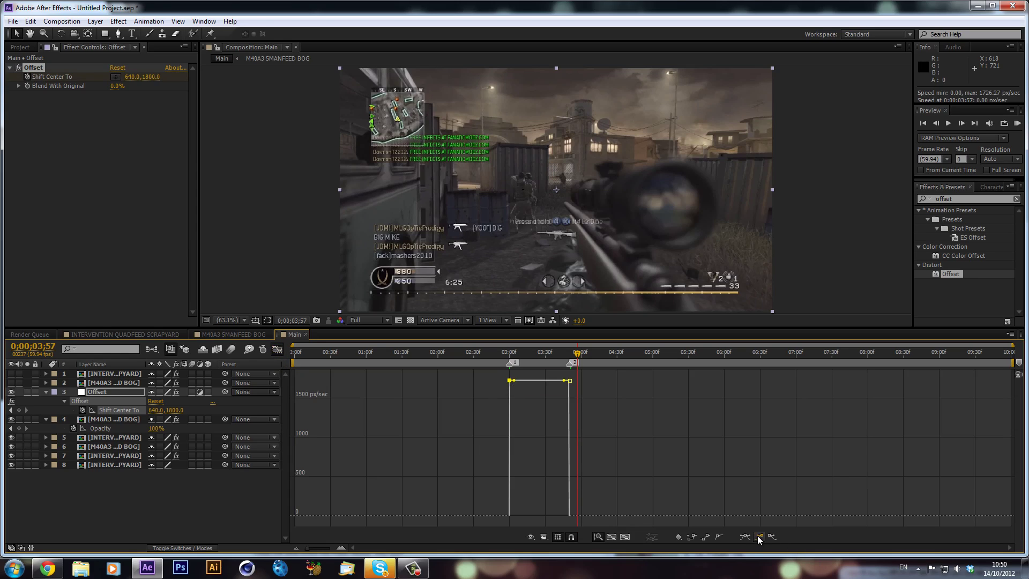
pyautogui.click(760, 537)
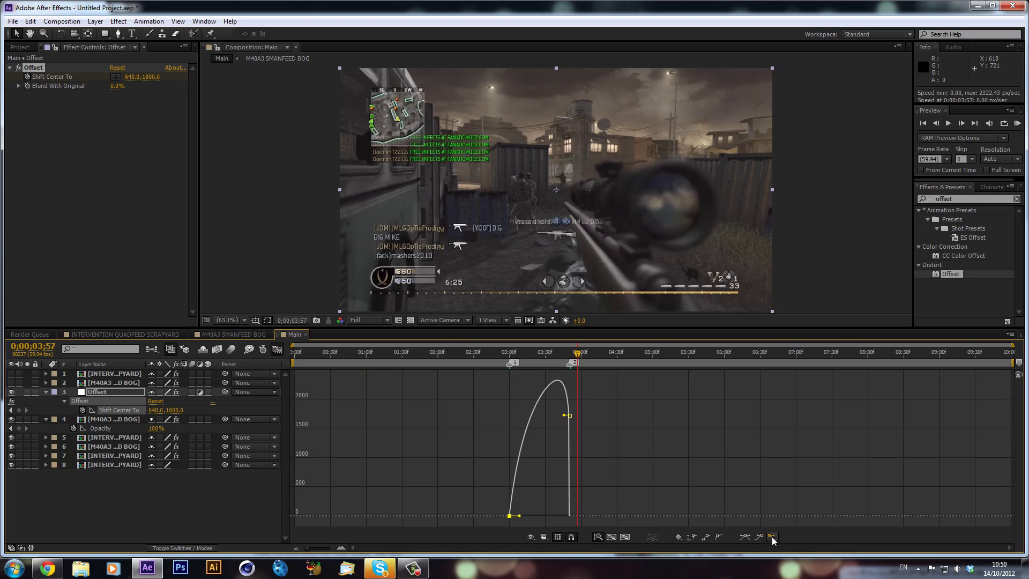
pyautogui.click(570, 416)
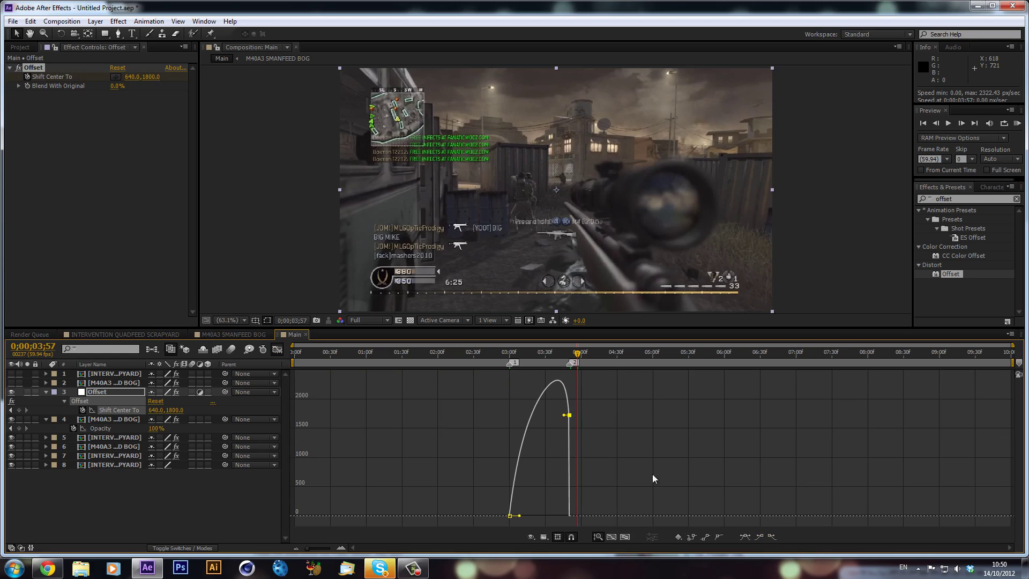
pyautogui.click(756, 538)
pyautogui.moveTo(558, 516); pyautogui.dragTo(528, 516)
pyautogui.click(277, 349)
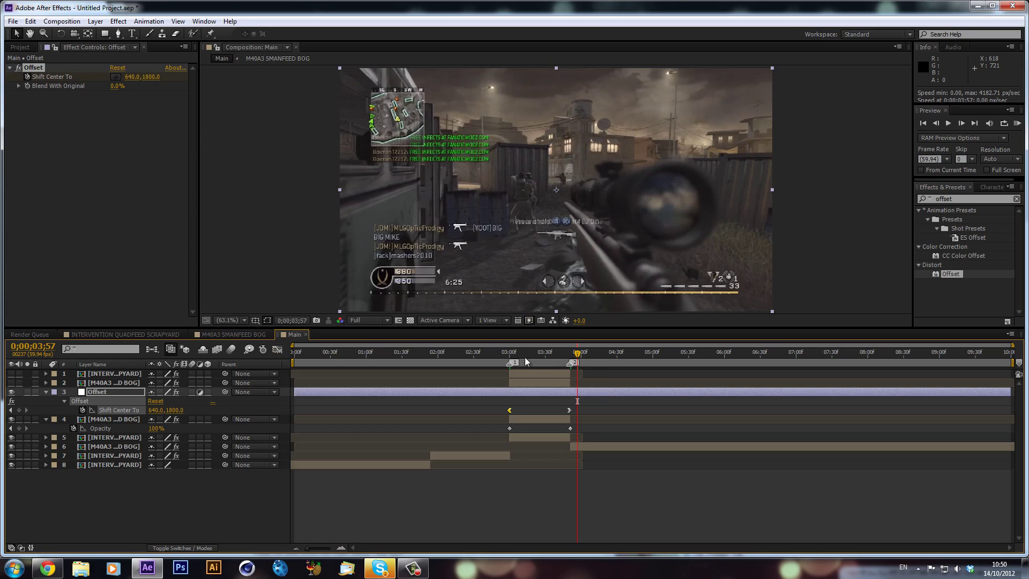
# Trim the Offset adjustment layer to run from 0;00;03;00 to 0;00;03;50
pyautogui.moveTo(505, 352); pyautogui.dragTo(571, 363)
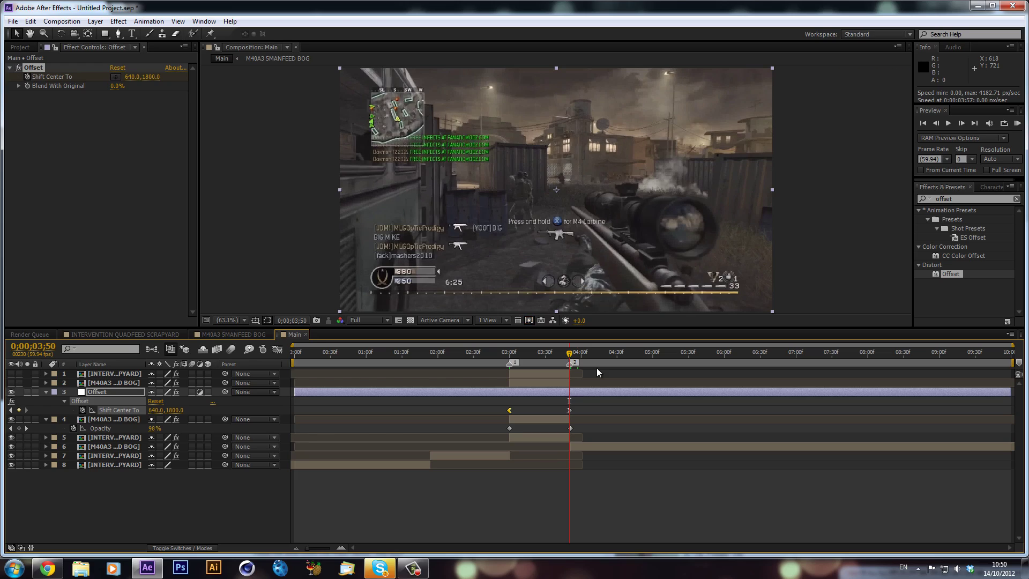
pyautogui.hotkey('alt', ']')
pyautogui.click(510, 352)
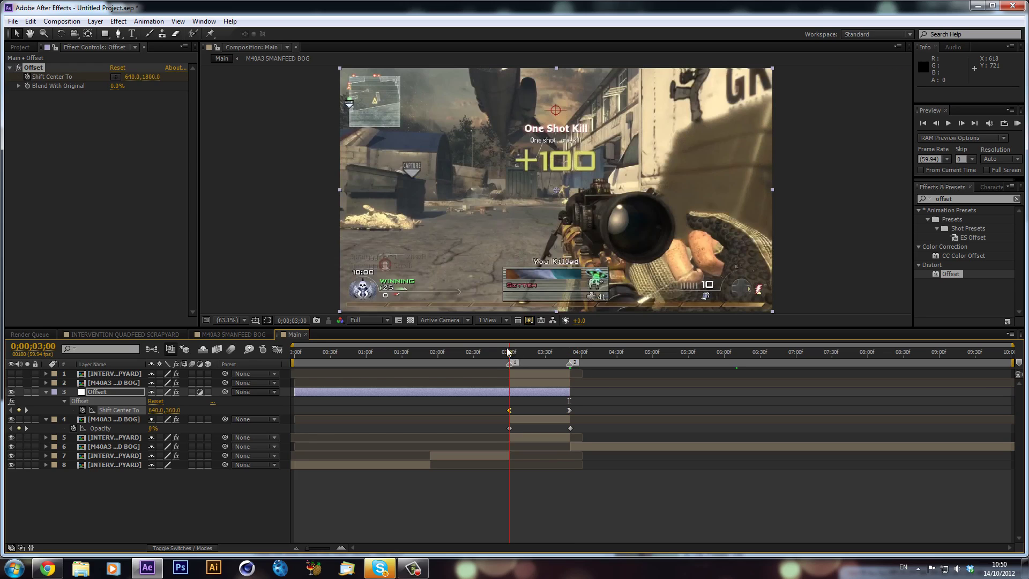
pyautogui.hotkey('alt', '[')
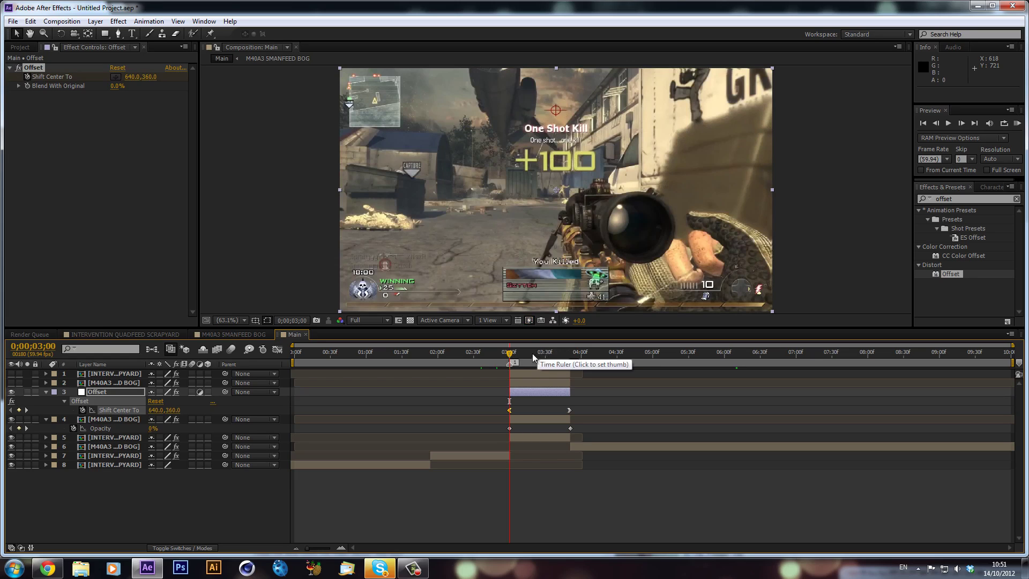
# Make the two short clips above the Offset layer visible again and place the bog clip above the scrapyard clip
pyautogui.click(530, 377)
pyautogui.click(529, 388)
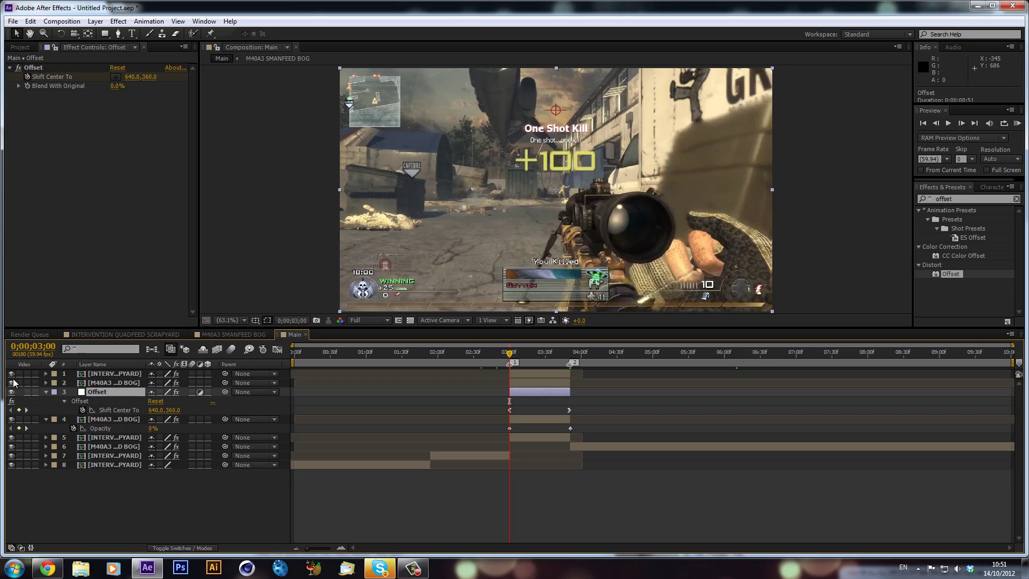
pyautogui.click(118, 384)
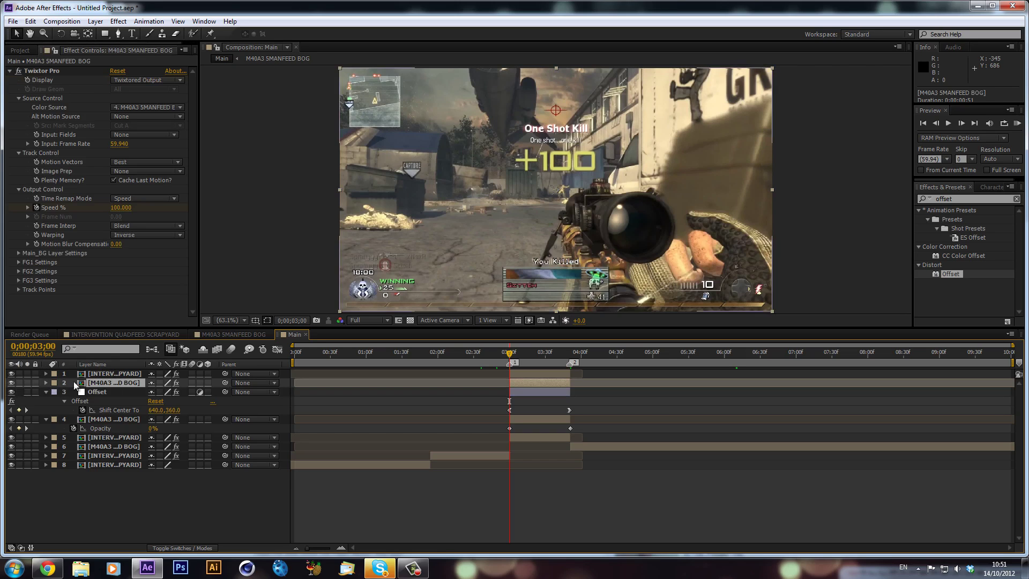
pyautogui.moveTo(114, 374); pyautogui.dragTo(110, 386)
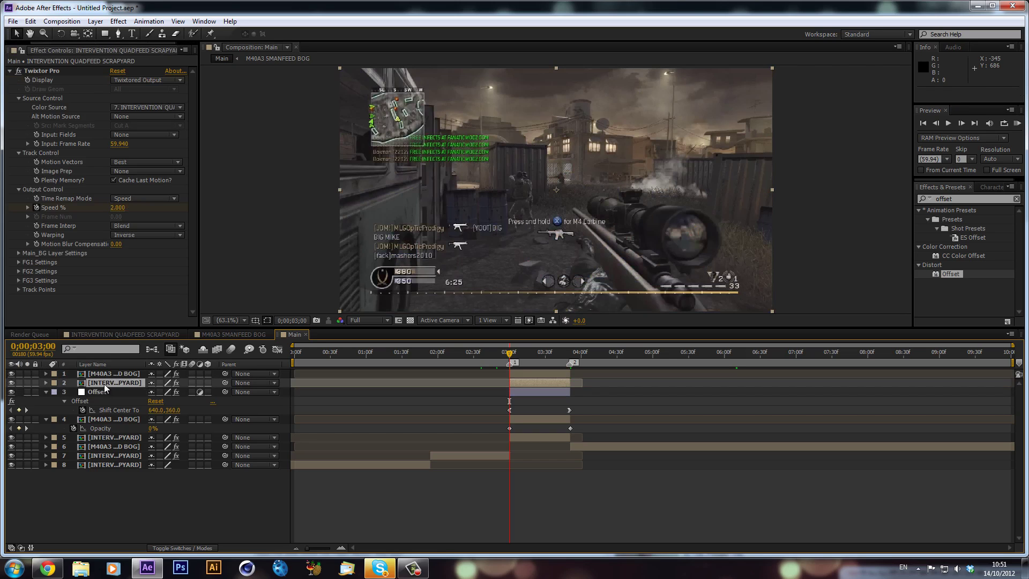
# Solo the short scrapyard clip above the Offset layer and start a Pen tool mask along the gloved hand and the top of the scope
pyautogui.click(27, 383)
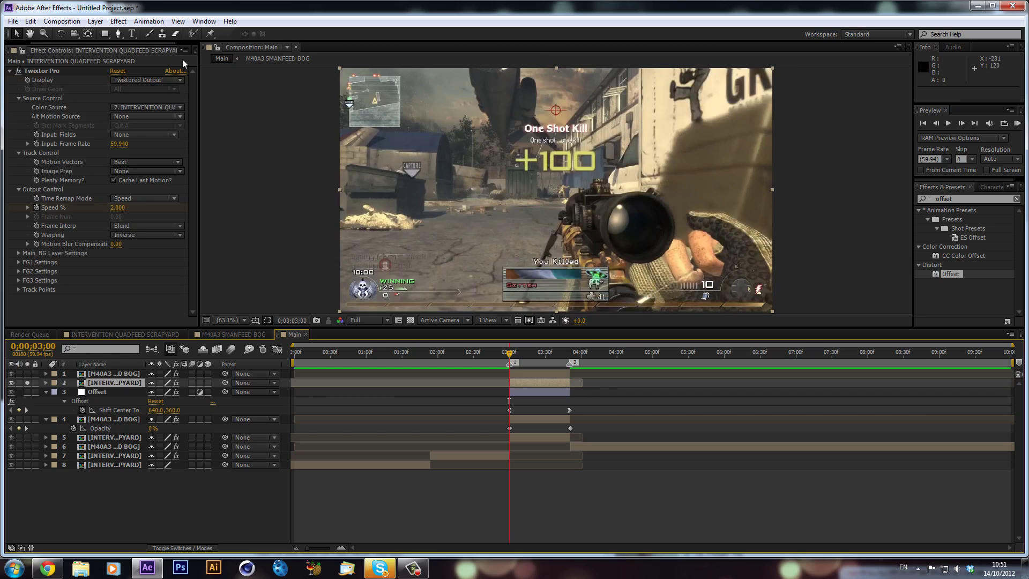
pyautogui.click(119, 34)
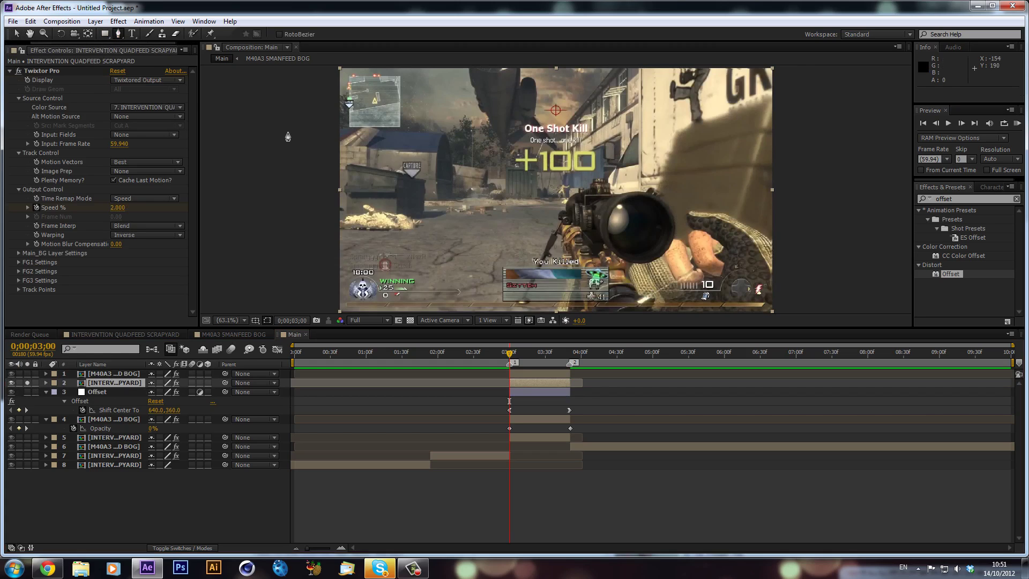
pyautogui.scroll(2, 663, 205)
pyautogui.moveTo(746, 233); pyautogui.dragTo(514, 125)
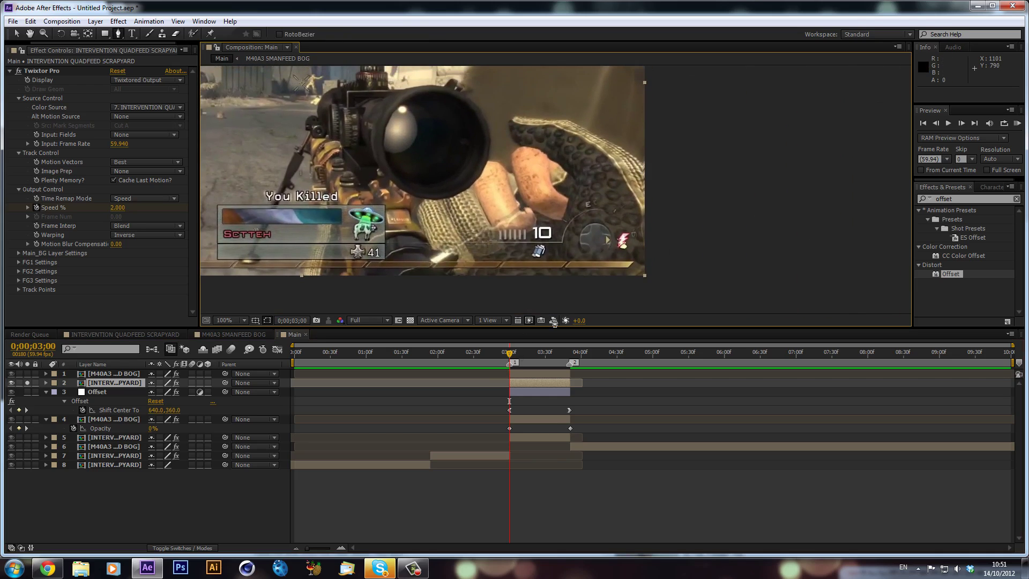
pyautogui.click(649, 167)
pyautogui.click(624, 142)
pyautogui.click(588, 130)
pyautogui.click(538, 113)
pyautogui.click(513, 115)
pyautogui.click(511, 136)
pyautogui.click(509, 148)
pyautogui.moveTo(479, 155); pyautogui.dragTo(481, 163)
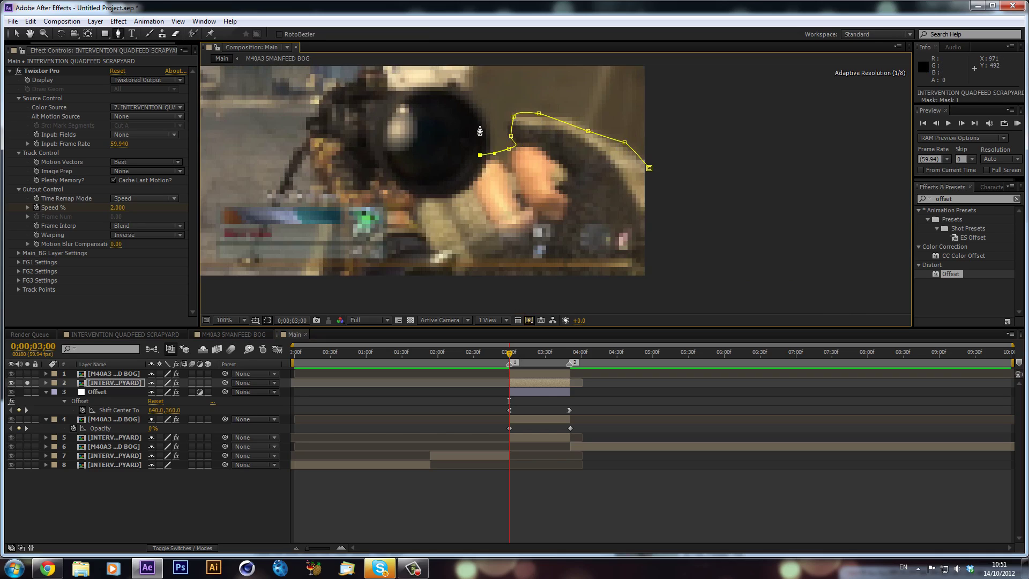
pyautogui.click(469, 100)
pyautogui.click(449, 88)
pyautogui.moveTo(402, 80); pyautogui.dragTo(395, 83)
pyautogui.moveTo(407, 121); pyautogui.dragTo(422, 192)
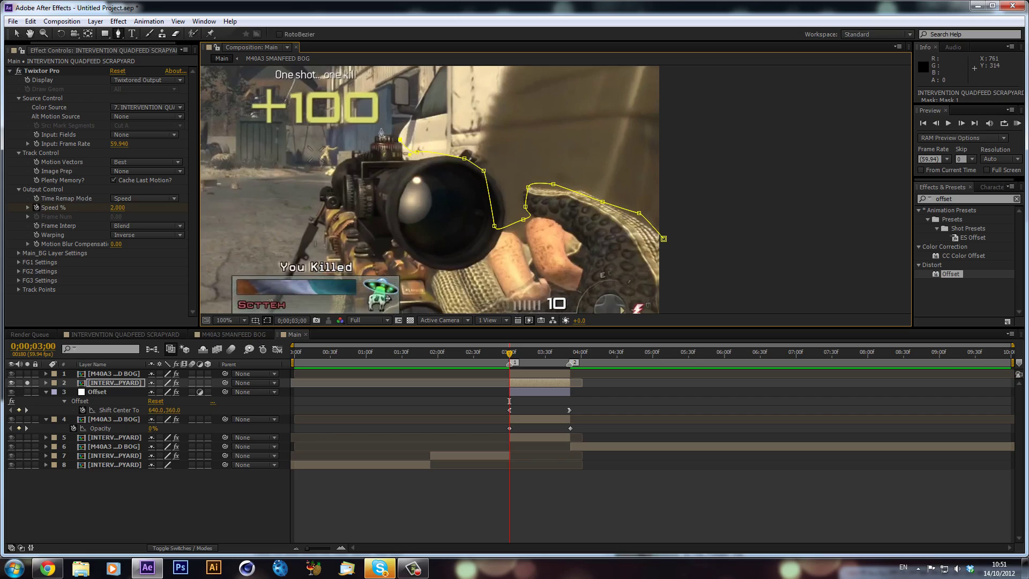
# Continue the scrapyard clip's mask from the top of the scope down the outer side of the rifle and its bipod leg
pyautogui.click(372, 137)
pyautogui.click(371, 145)
pyautogui.click(345, 156)
pyautogui.click(322, 175)
pyautogui.click(317, 198)
pyautogui.click(301, 220)
pyautogui.moveTo(279, 248); pyautogui.dragTo(337, 163)
pyautogui.click(339, 154)
pyautogui.click(331, 188)
pyautogui.click(324, 204)
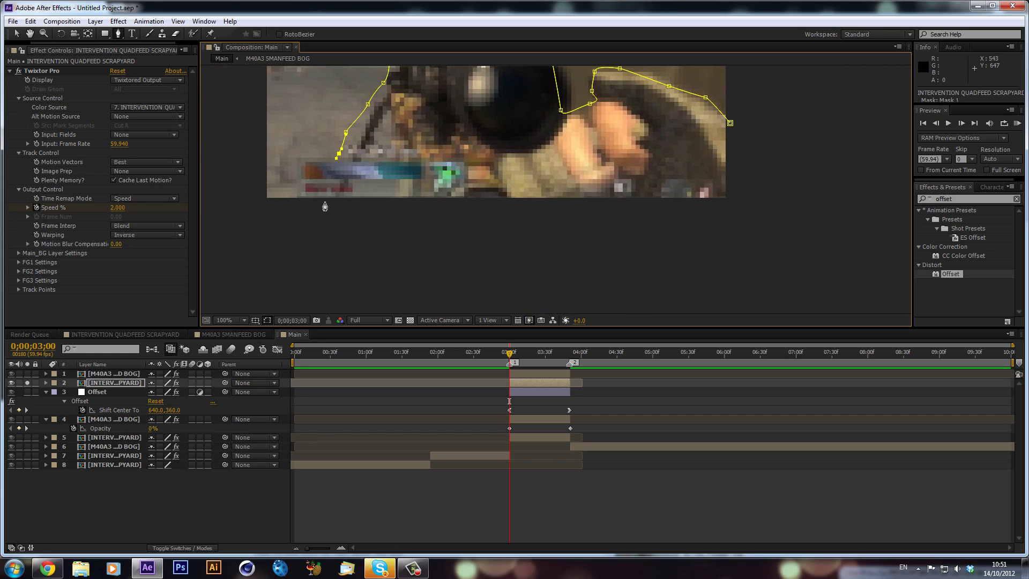
# Finish the scrapyard mask around the bipod leg and below the frame's lower edge, closing it at the gloved hand
pyautogui.moveTo(343, 197); pyautogui.dragTo(355, 184)
pyautogui.click(363, 161)
pyautogui.click(380, 134)
pyautogui.click(386, 124)
pyautogui.click(387, 138)
pyautogui.click(401, 197)
pyautogui.click(389, 227)
pyautogui.click(383, 249)
pyautogui.moveTo(712, 245); pyautogui.dragTo(719, 242)
pyautogui.click(768, 220)
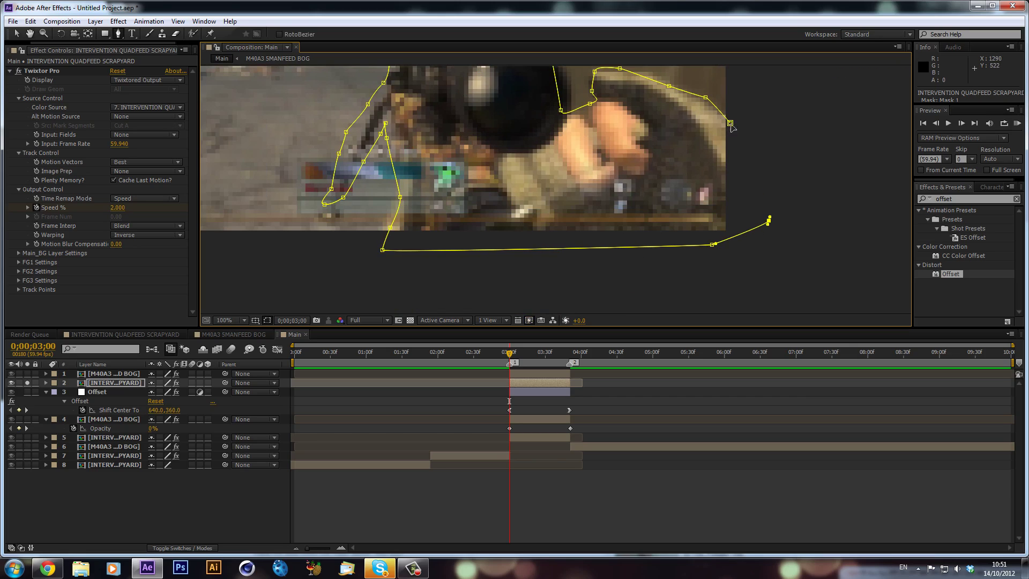
pyautogui.click(730, 123)
pyautogui.scroll(5, 730, 126)
pyautogui.click(244, 321)
pyautogui.click(256, 346)
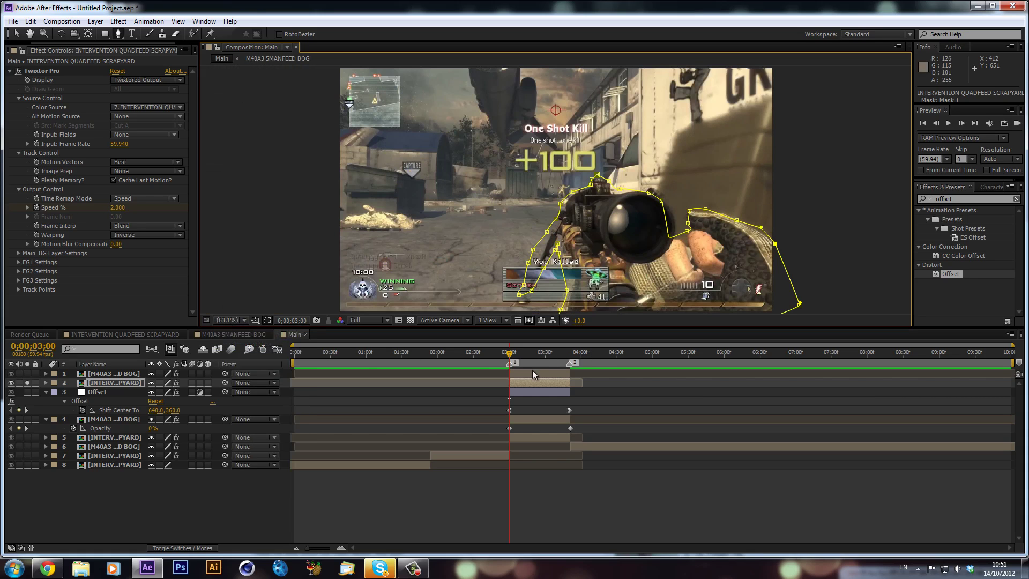
# Solo the short bog clip and, at 0;00;03;50, start a Pen tool mask up from the barrel and around the scope
pyautogui.click(532, 370)
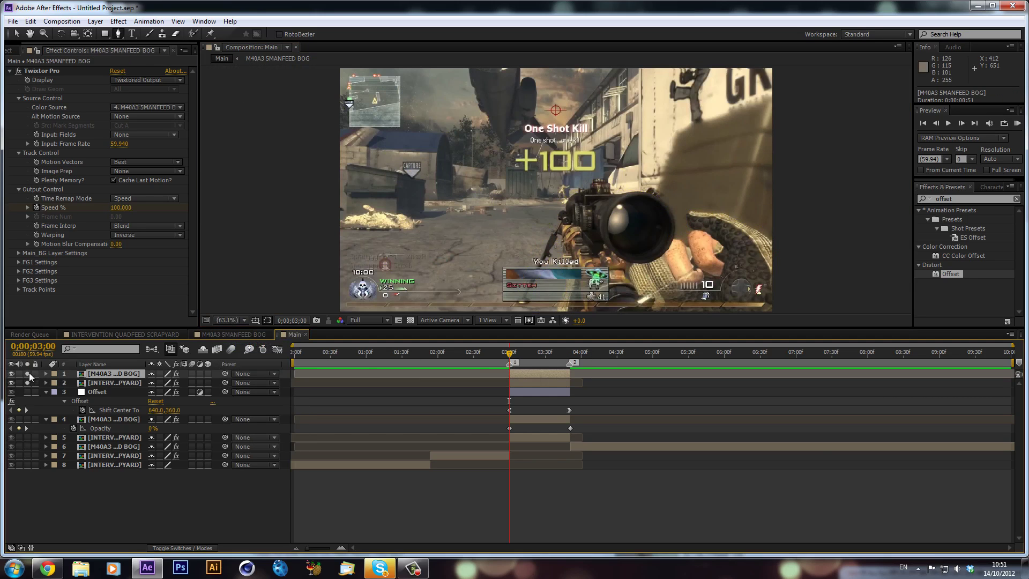
pyautogui.click(28, 374)
pyautogui.moveTo(562, 355); pyautogui.dragTo(565, 356)
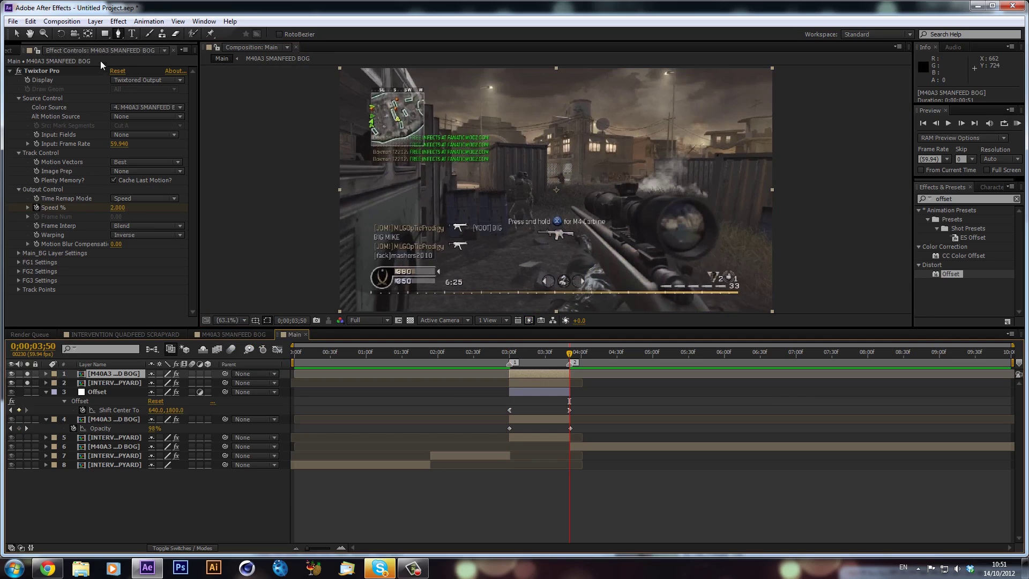
pyautogui.click(725, 307)
pyautogui.click(711, 299)
pyautogui.click(693, 278)
pyautogui.click(690, 266)
pyautogui.click(714, 258)
pyautogui.click(717, 227)
pyautogui.click(717, 206)
pyautogui.click(689, 192)
pyautogui.click(658, 195)
# Continue the bog clip's mask along the top of the rifle and down its rear side to the frame's lower edge
pyautogui.moveTo(629, 189); pyautogui.dragTo(640, 174)
pyautogui.click(622, 181)
pyautogui.click(586, 187)
pyautogui.click(584, 207)
pyautogui.click(572, 203)
pyautogui.click(570, 229)
pyautogui.click(582, 251)
pyautogui.click(582, 279)
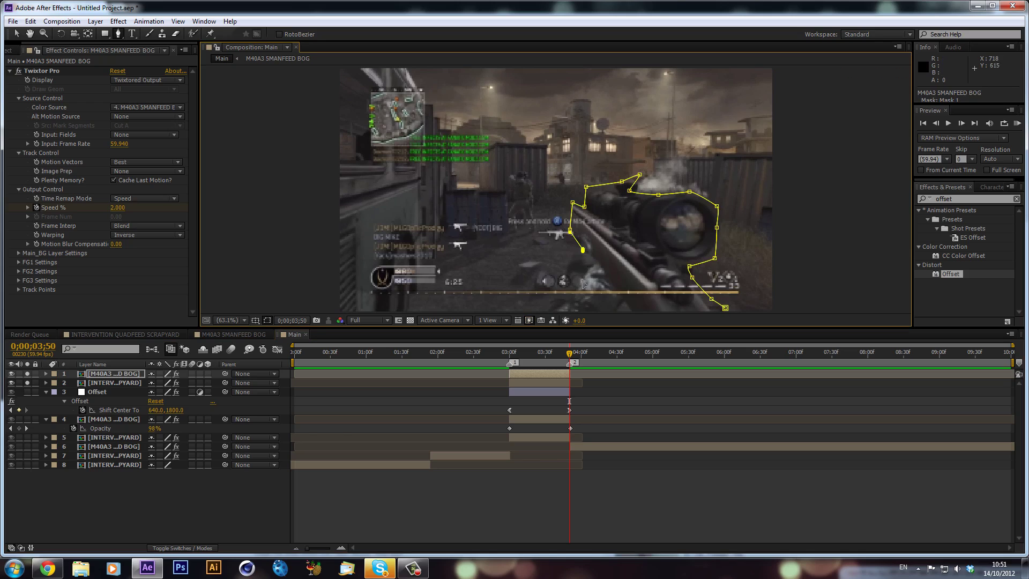
pyautogui.click(547, 305)
pyautogui.rightClick(549, 306)
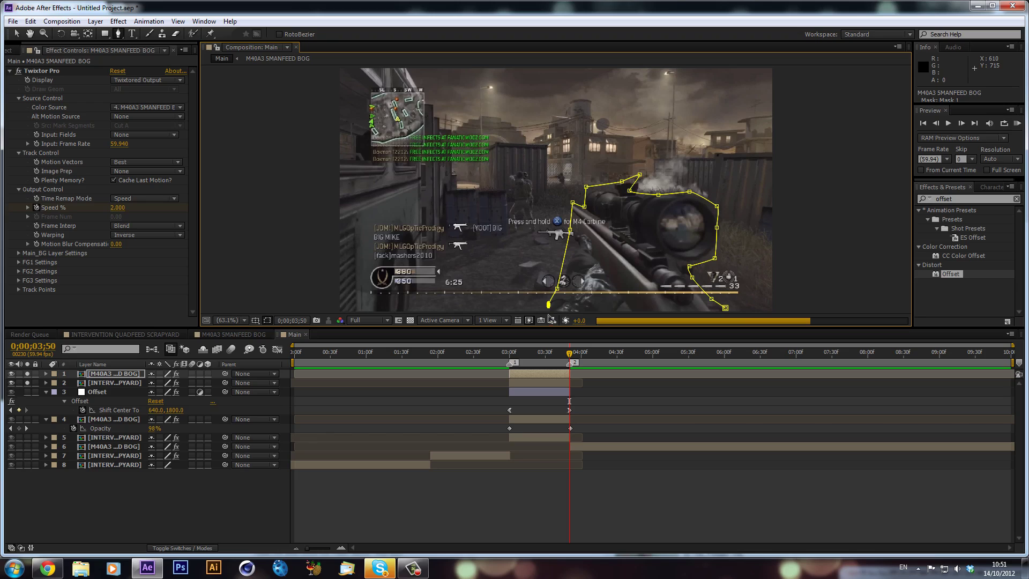
# Close the bog clip's mask below the frame's lower edge and deselect the layer
pyautogui.moveTo(674, 151); pyautogui.dragTo(671, 148)
pyautogui.click(533, 256)
pyautogui.click(709, 241)
pyautogui.click(710, 231)
pyautogui.click(244, 320)
pyautogui.click(249, 345)
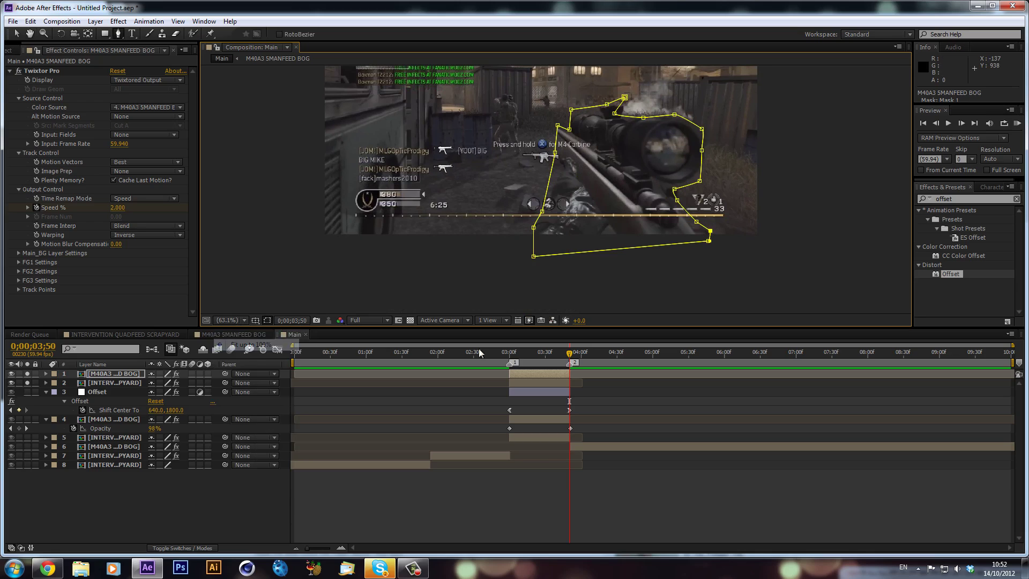
pyautogui.click(236, 320)
pyautogui.click(250, 345)
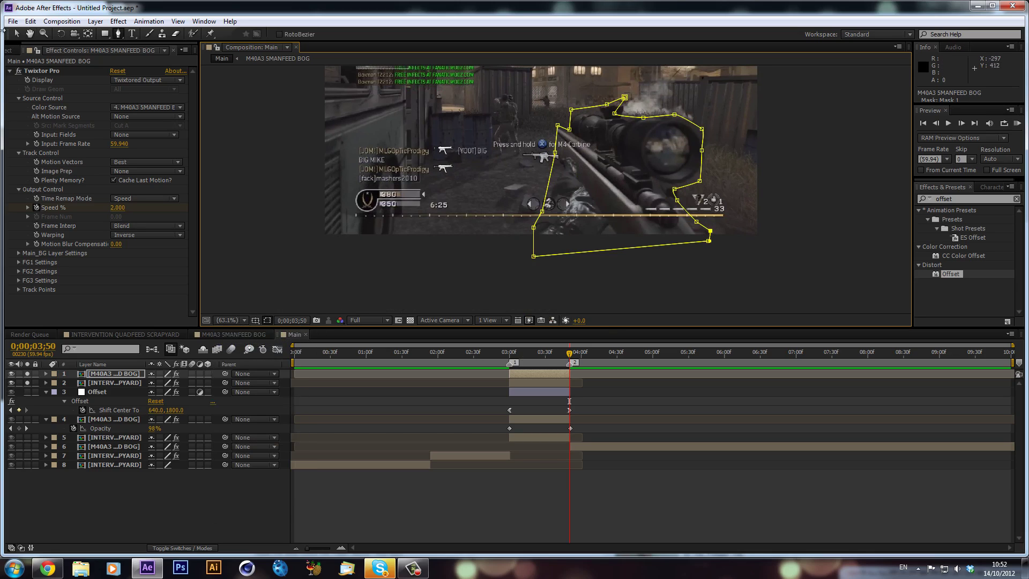
pyautogui.click(30, 34)
pyautogui.moveTo(493, 147); pyautogui.dragTo(514, 212)
pyautogui.press('v')
pyautogui.click(816, 227)
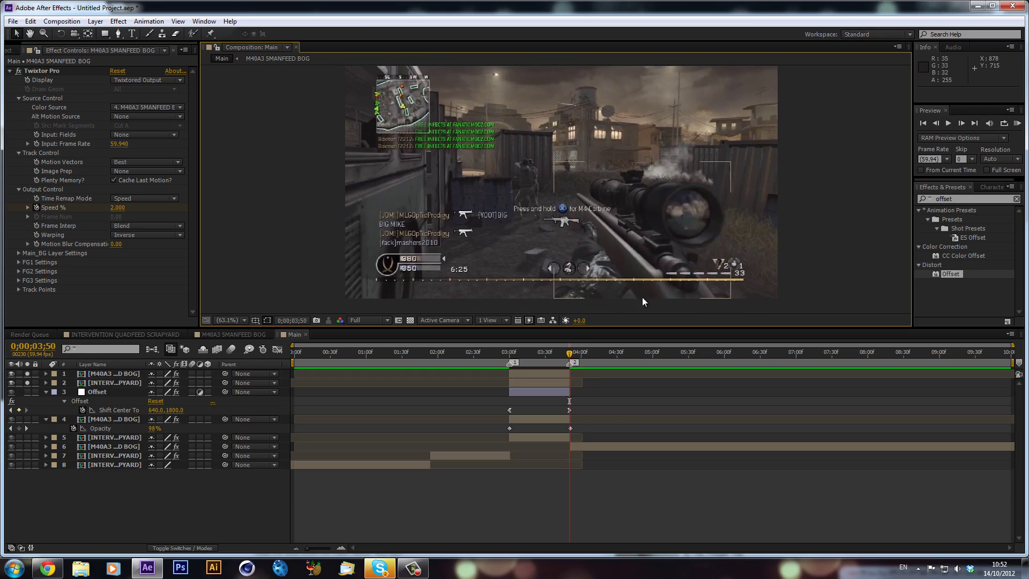
# At 0;00;03;00, reveal the mask paths of the two short clips above the Offset layer and turn off their solo
pyautogui.moveTo(553, 352); pyautogui.dragTo(537, 359)
pyautogui.click(537, 382)
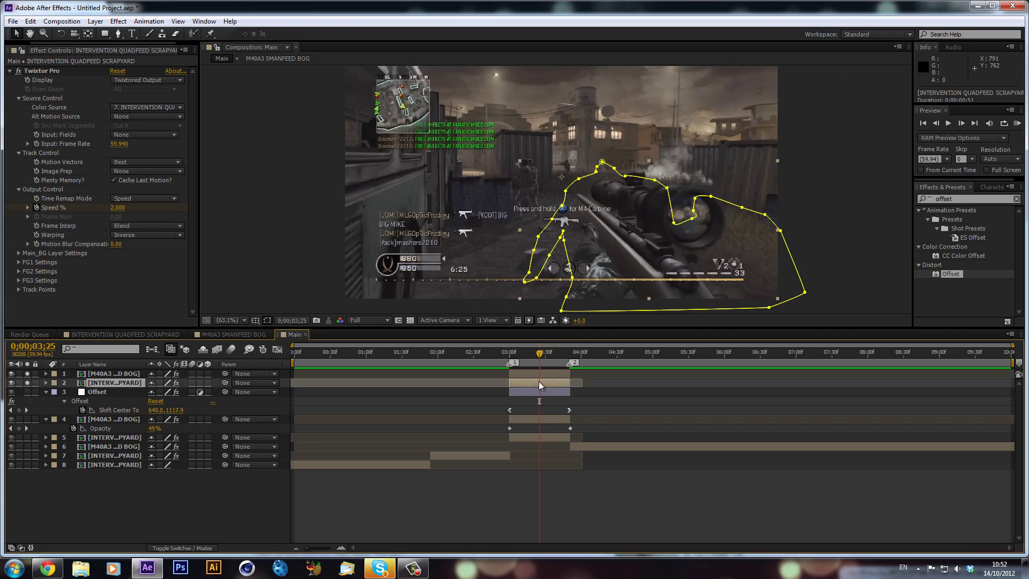
pyautogui.click(511, 356)
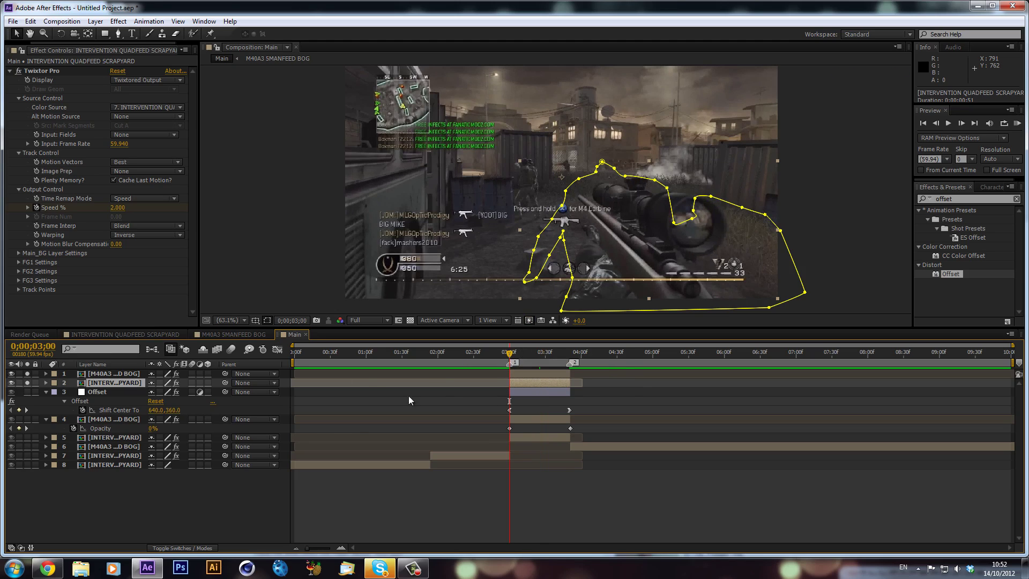
pyautogui.click(545, 375)
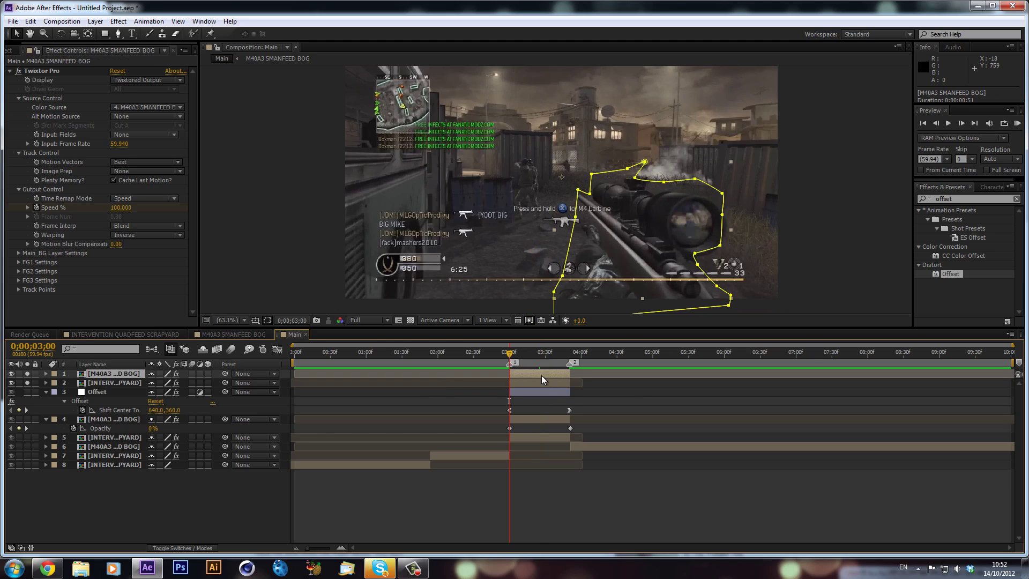
pyautogui.press('m')
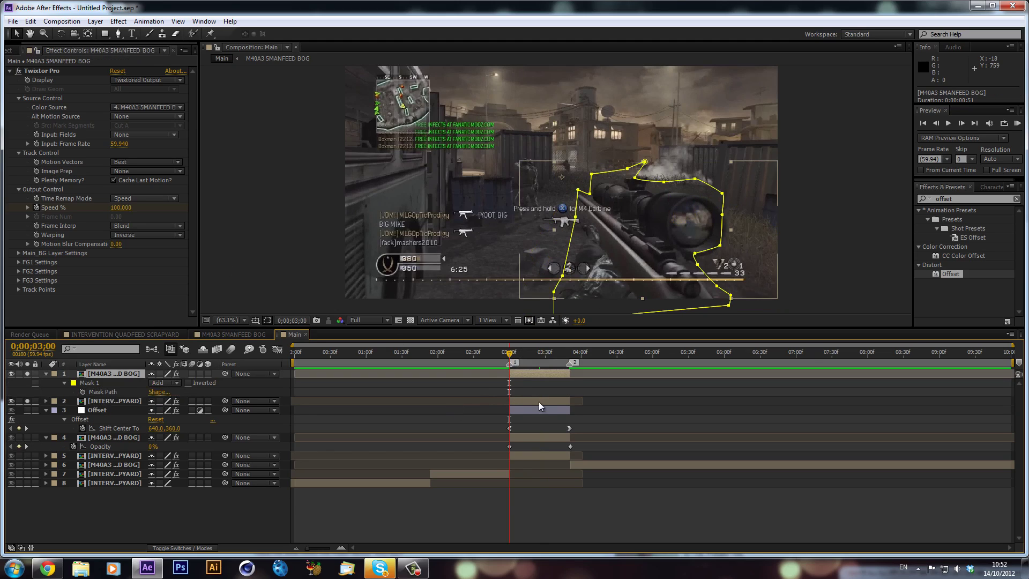
pyautogui.click(538, 403)
pyautogui.press('m')
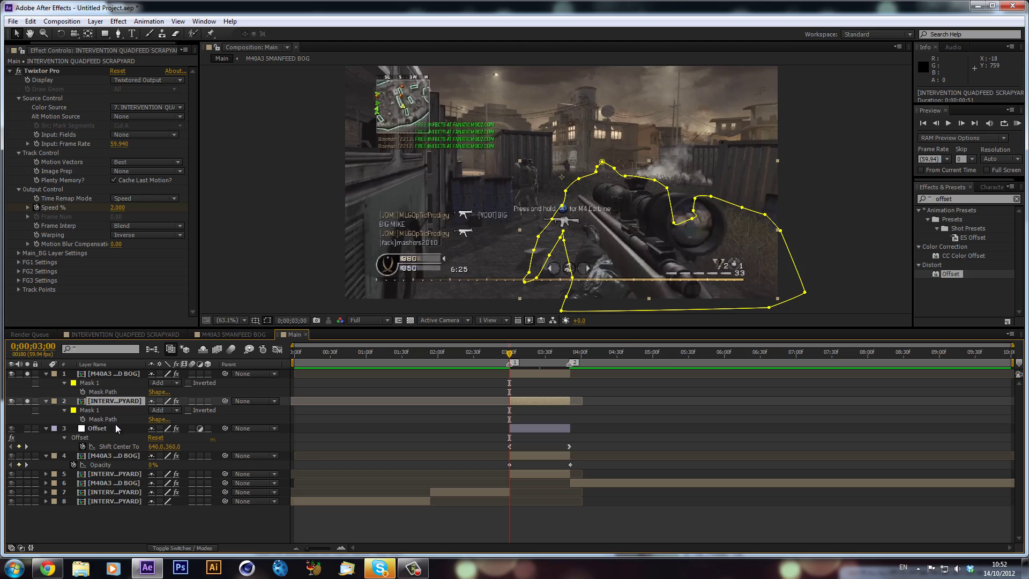
pyautogui.click(28, 401)
pyautogui.click(28, 374)
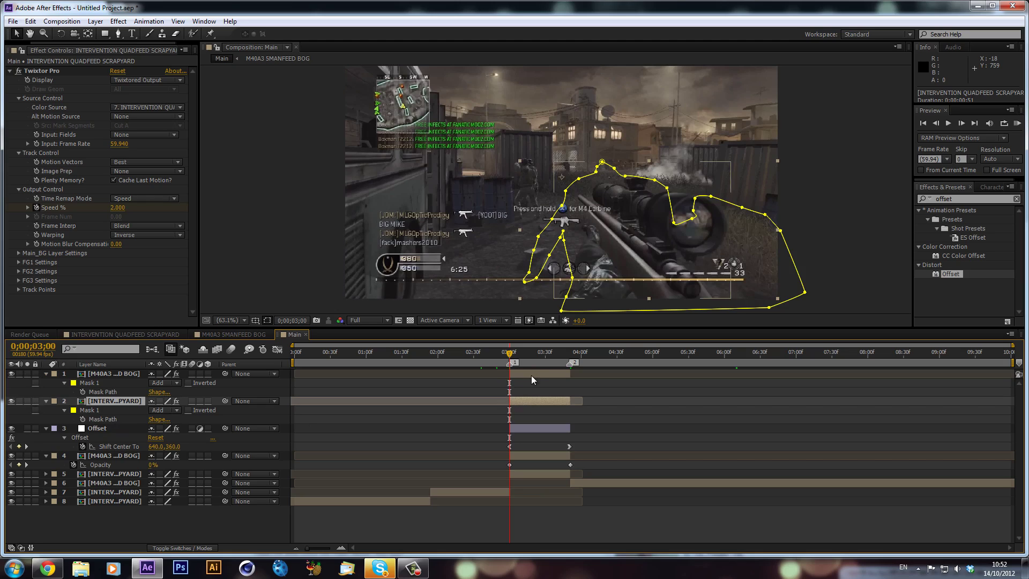
# Copy the short bog clip's mask onto the short scrapyard clip and set the copy's mask mode to None
pyautogui.click(101, 410)
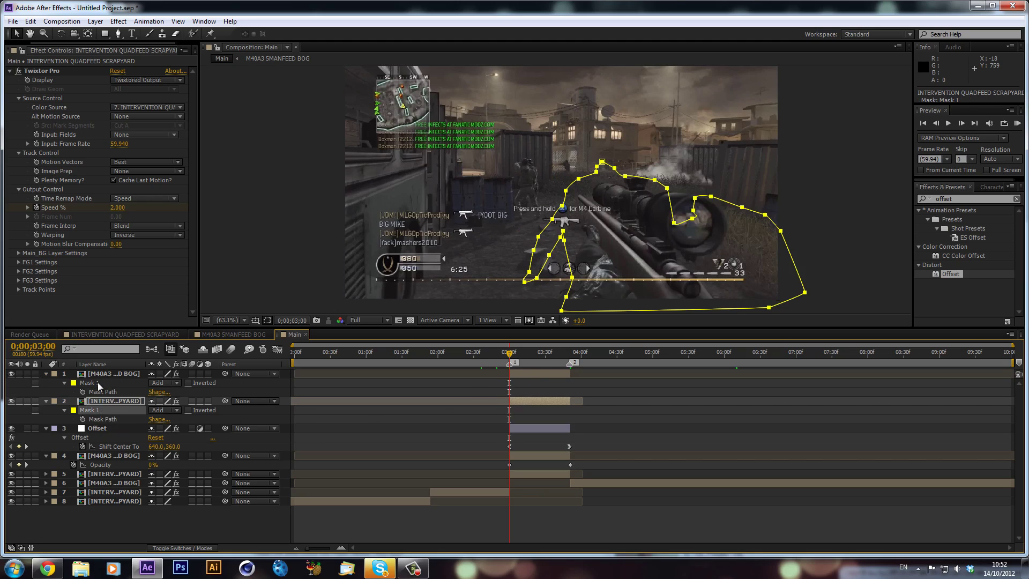
pyautogui.click(98, 382)
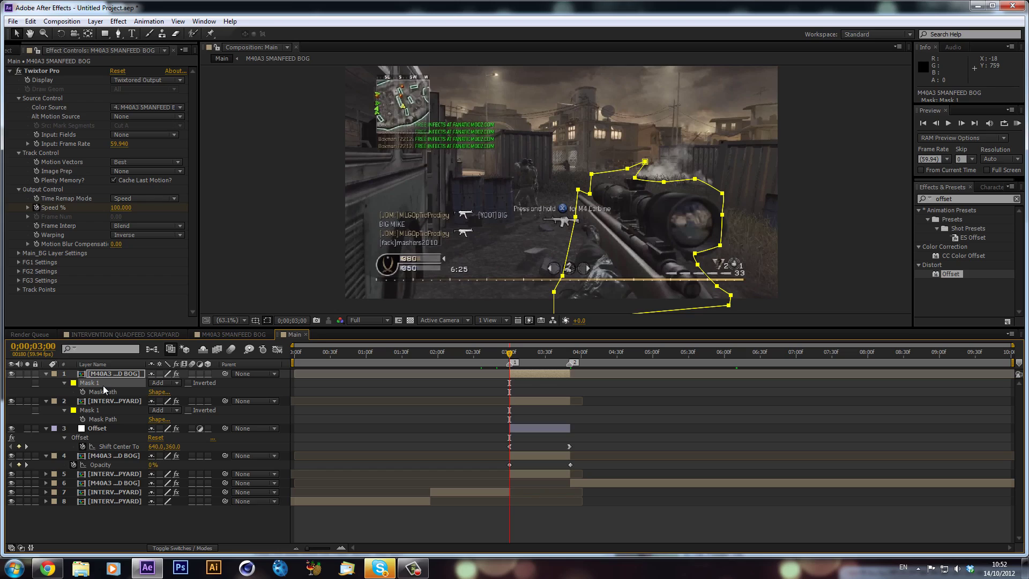
pyautogui.click(108, 400)
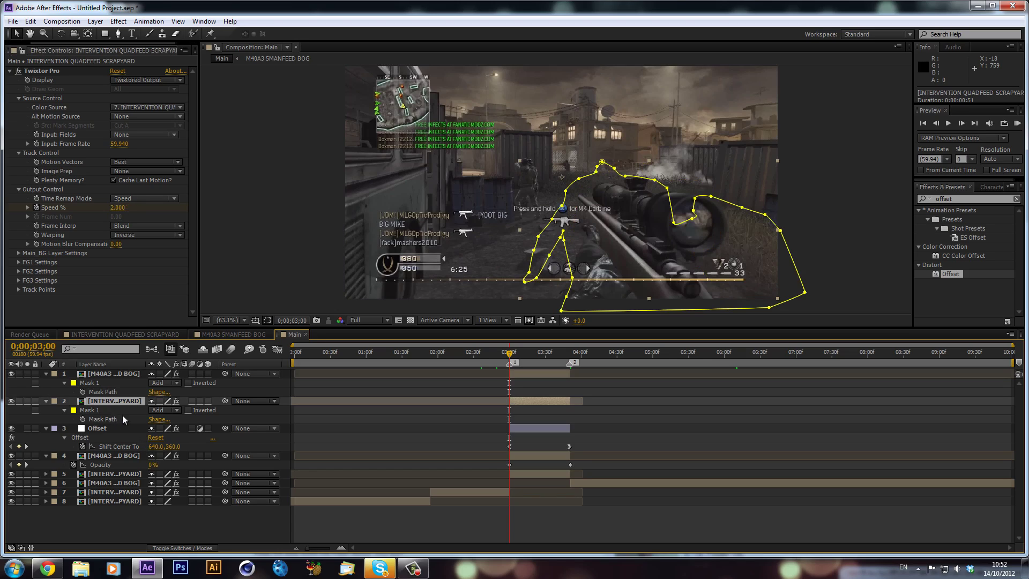
pyautogui.hotkey('ctrl', 'v')
pyautogui.click(173, 438)
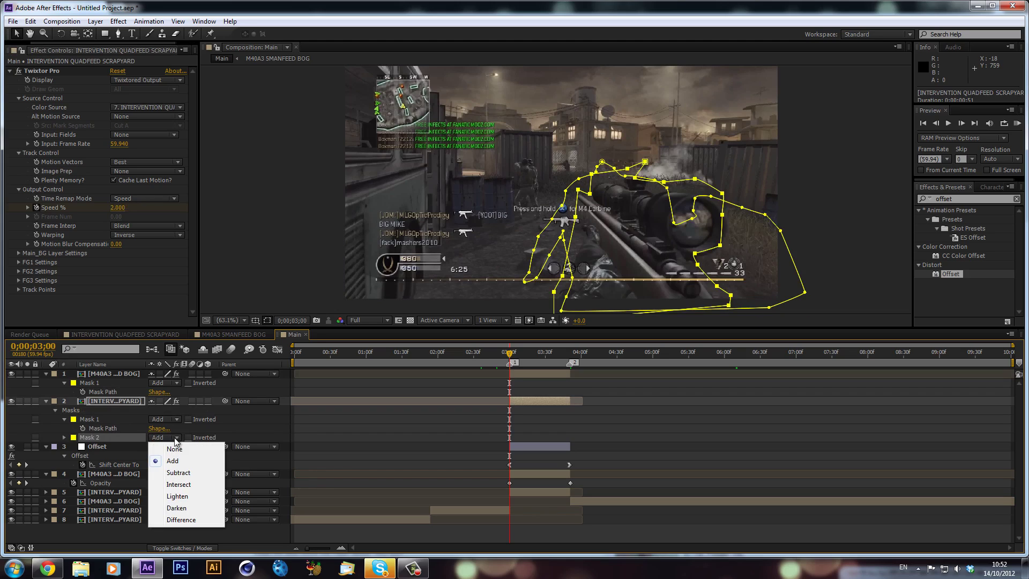
pyautogui.click(176, 450)
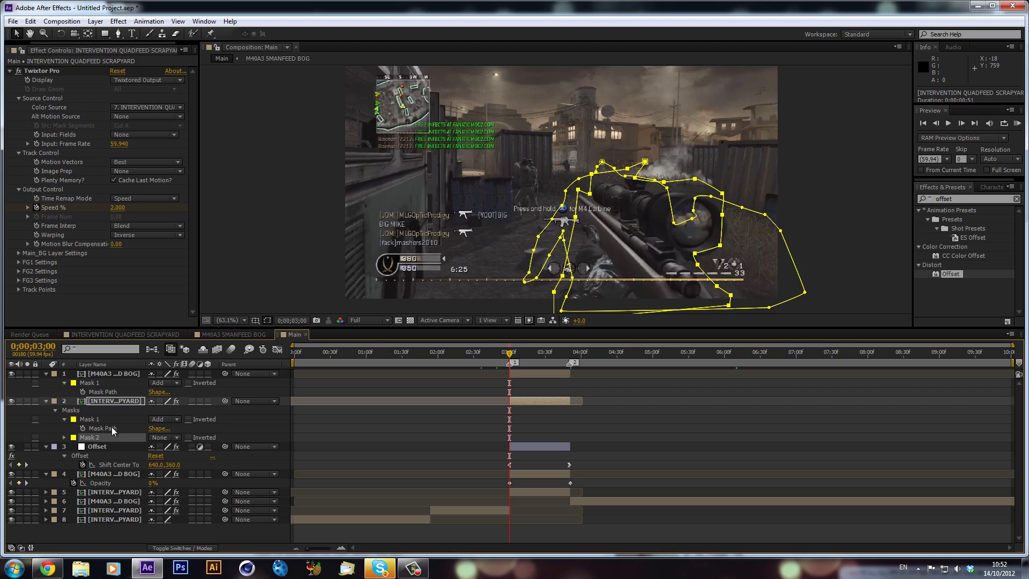
# Copy the short scrapyard clip's original mask onto the short bog clip and set the copy's mask mode to None
pyautogui.click(105, 418)
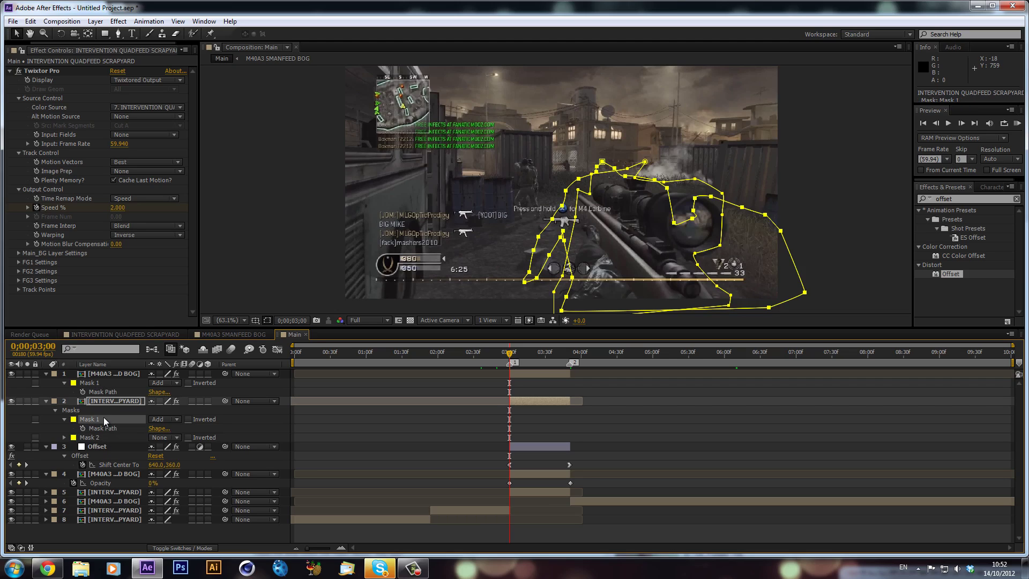
pyautogui.click(128, 374)
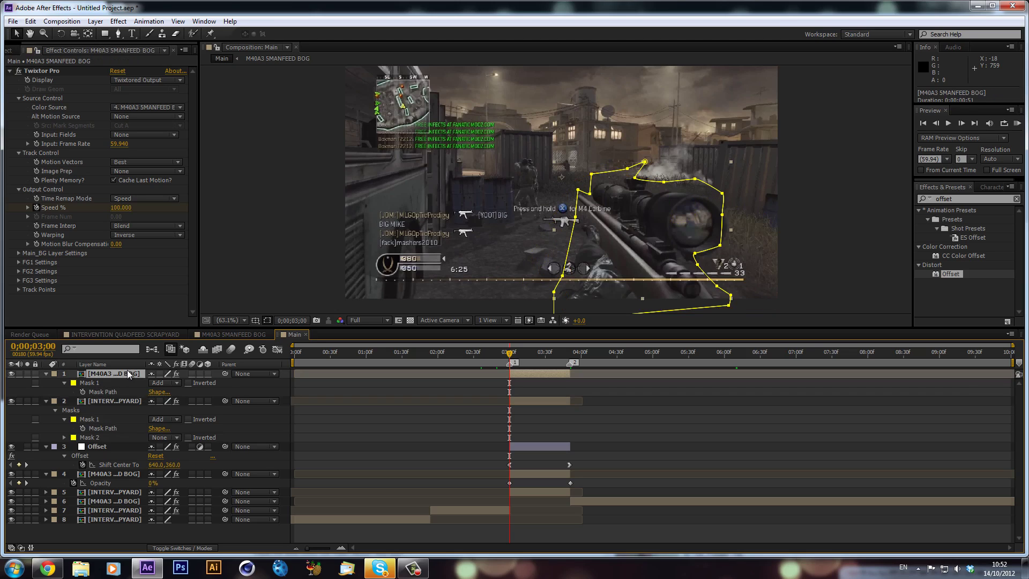
pyautogui.press('m')
pyautogui.click(168, 411)
pyautogui.click(161, 412)
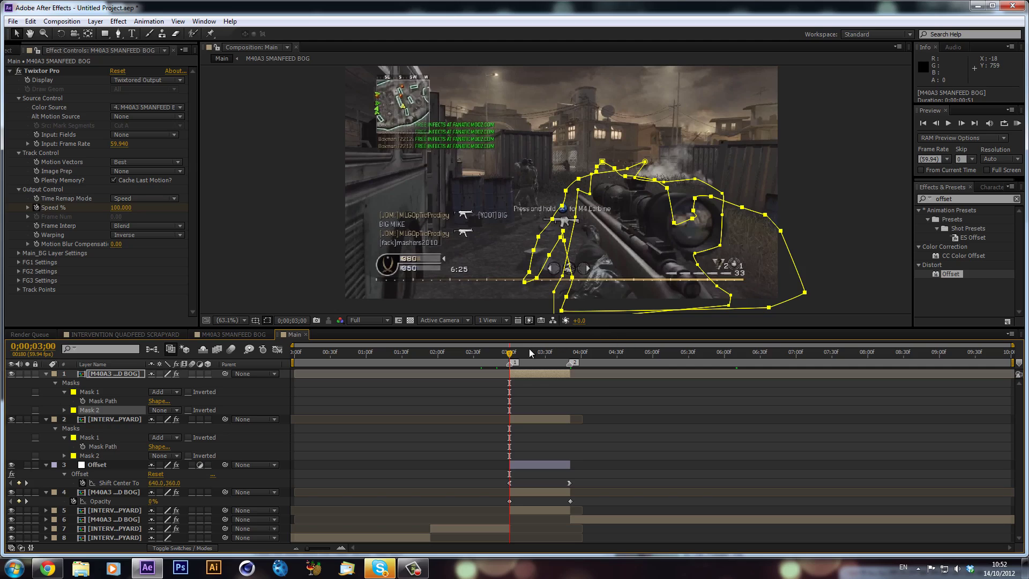
# Search the effects for reshape and try the Reshape effect on the short scrapyard clip above the Offset layer
pyautogui.click(937, 199)
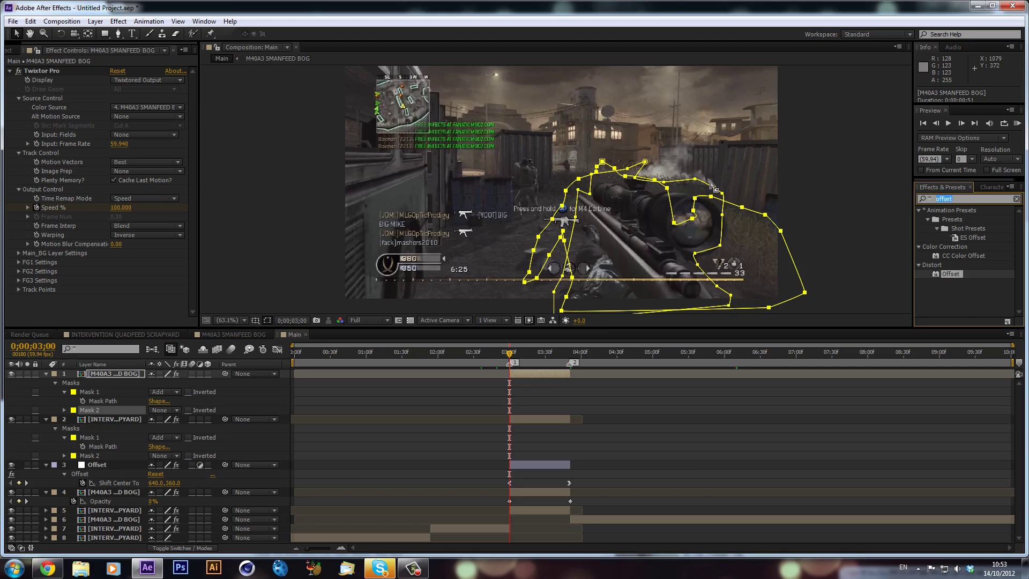
pyautogui.write('reshape')
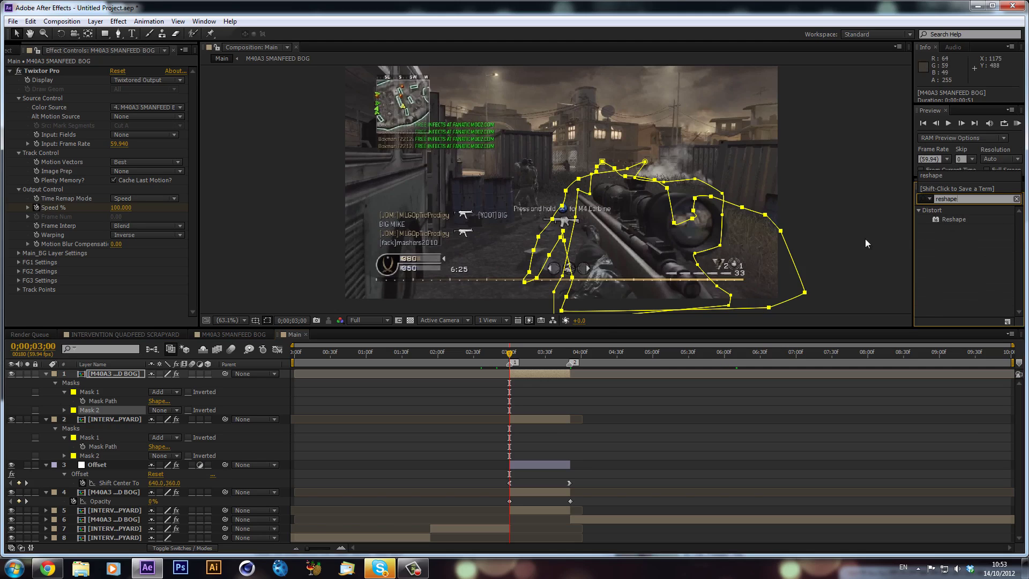
pyautogui.moveTo(962, 219); pyautogui.dragTo(115, 416)
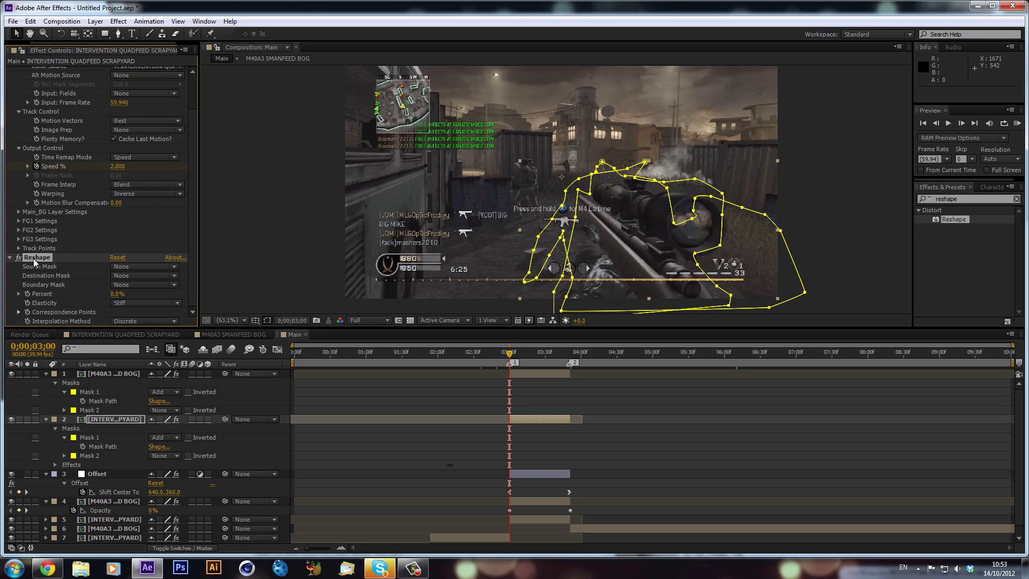
pyautogui.press('Delete')
# Remove both masks from the short scrapyard clip above the Offset layer
pyautogui.click(87, 437)
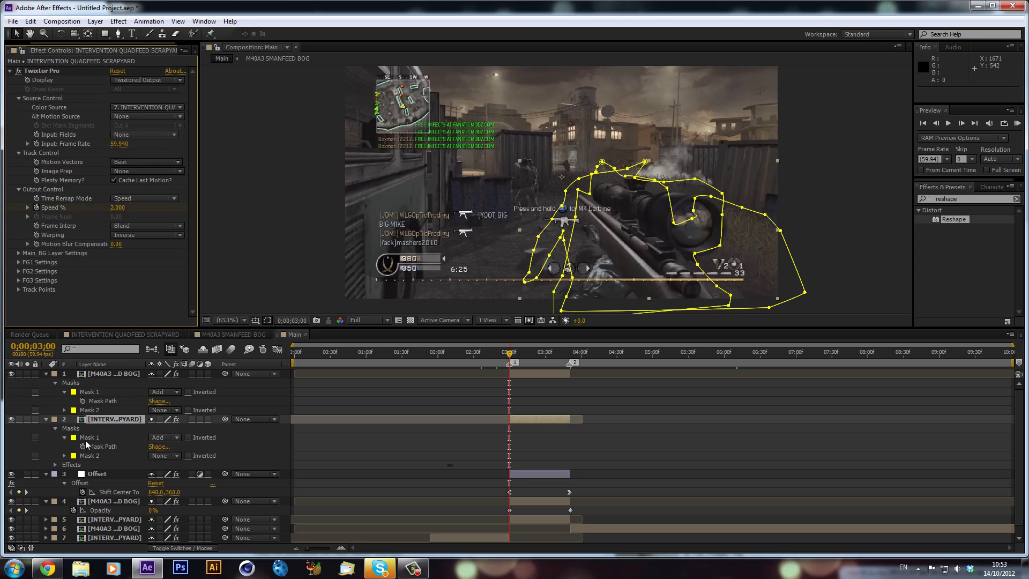
pyautogui.keyDown('shift'); pyautogui.click(92, 456); pyautogui.keyUp('shift')
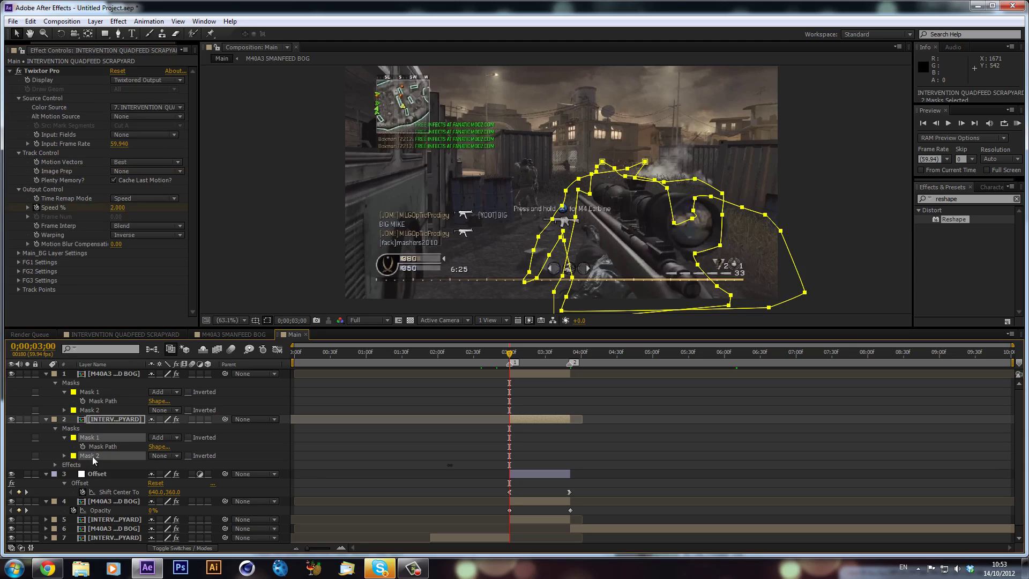
pyautogui.press('Delete')
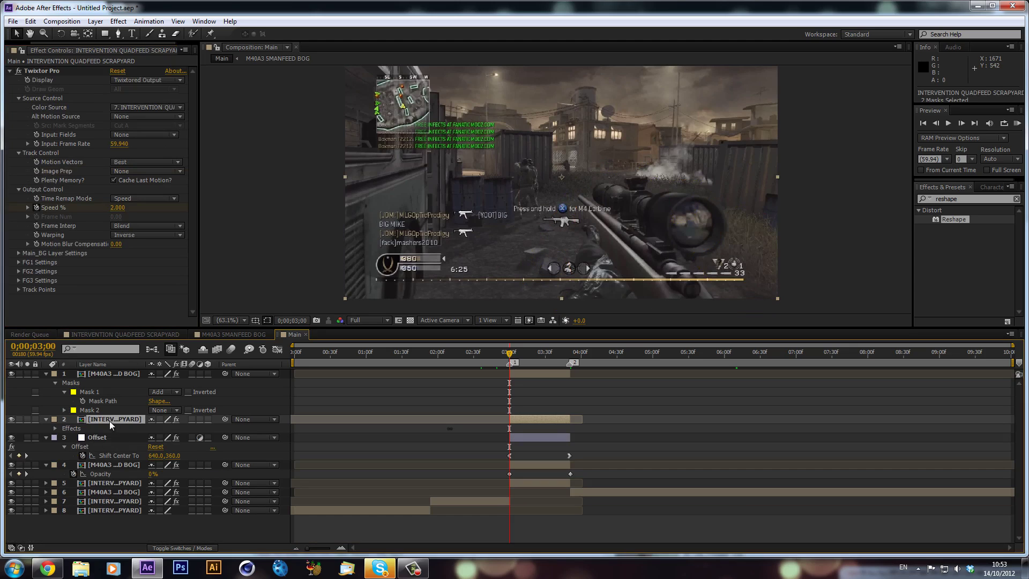
# Pre-compose the short scrapyard clip as INTERVENTION QUADFEED SCRAPYARD Comp 1, moving all attributes into the new composition
pyautogui.click(95, 21)
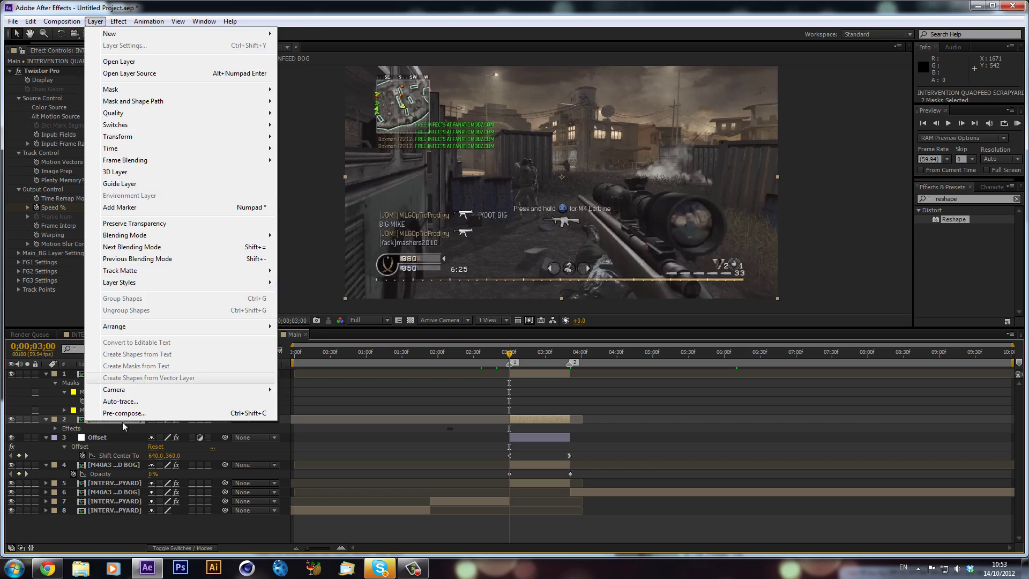
pyautogui.click(132, 414)
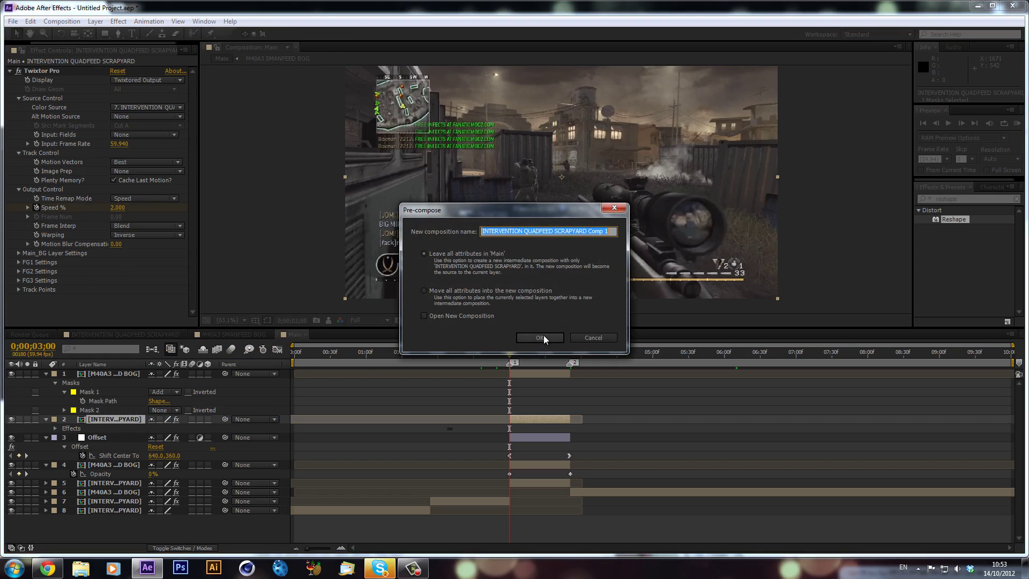
pyautogui.click(501, 303)
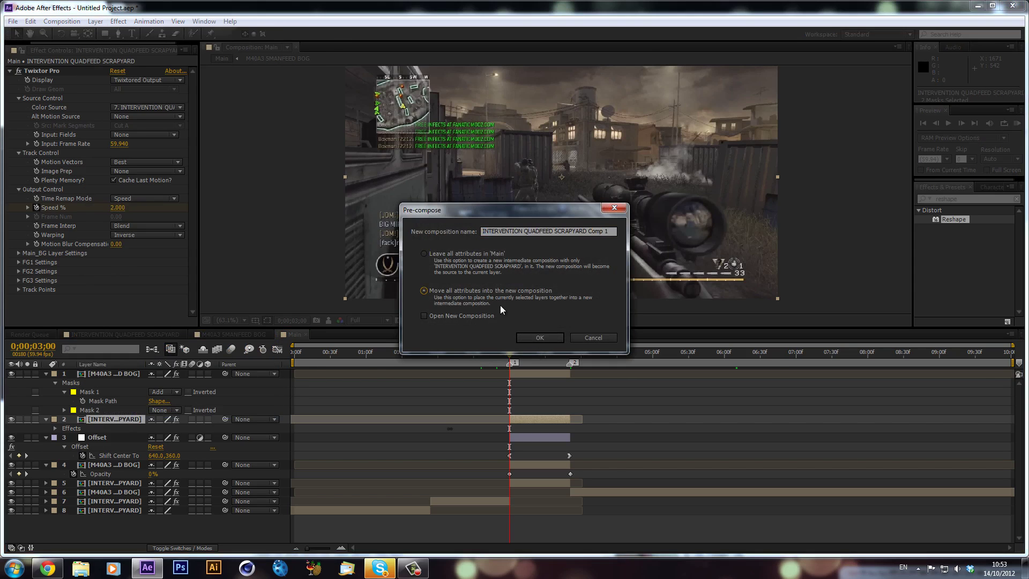
pyautogui.click(527, 338)
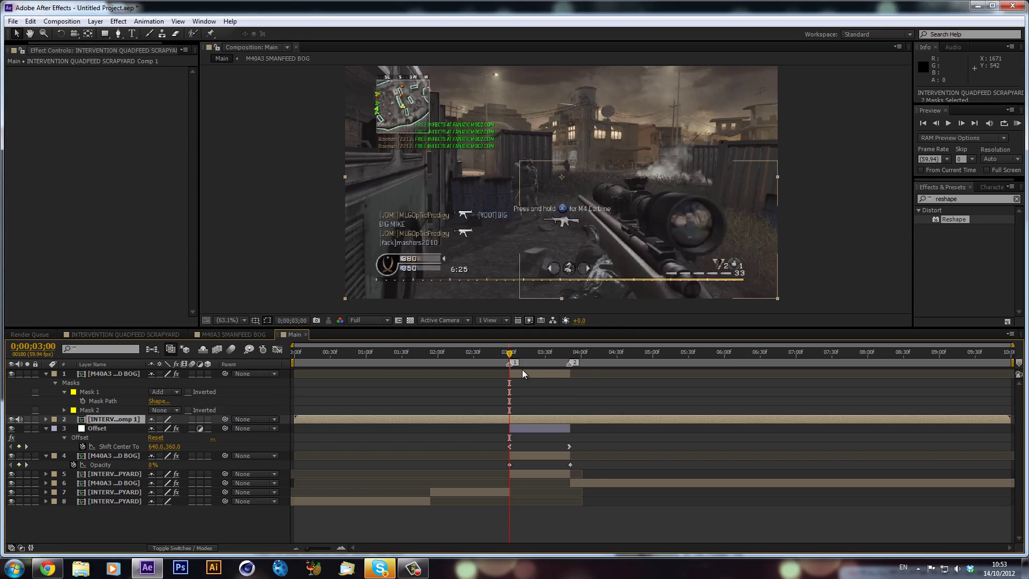
# Trim the pre-composed scrapyard layer to the transition between the two markers, from 0;00;03;00 to 0;00;03;51
pyautogui.hotkey('alt', '[')
pyautogui.click(570, 354)
pyautogui.press('pagedown')
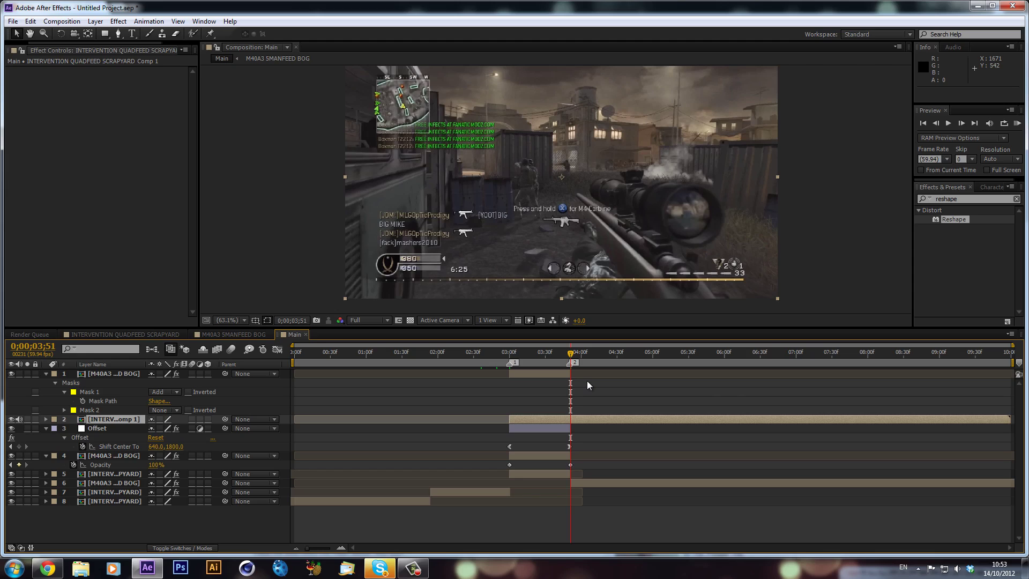
pyautogui.hotkey('alt', ']')
# Paste the two weapon masks onto the trimmed scrapyard composition layer and reveal them in the timeline
pyautogui.click(509, 358)
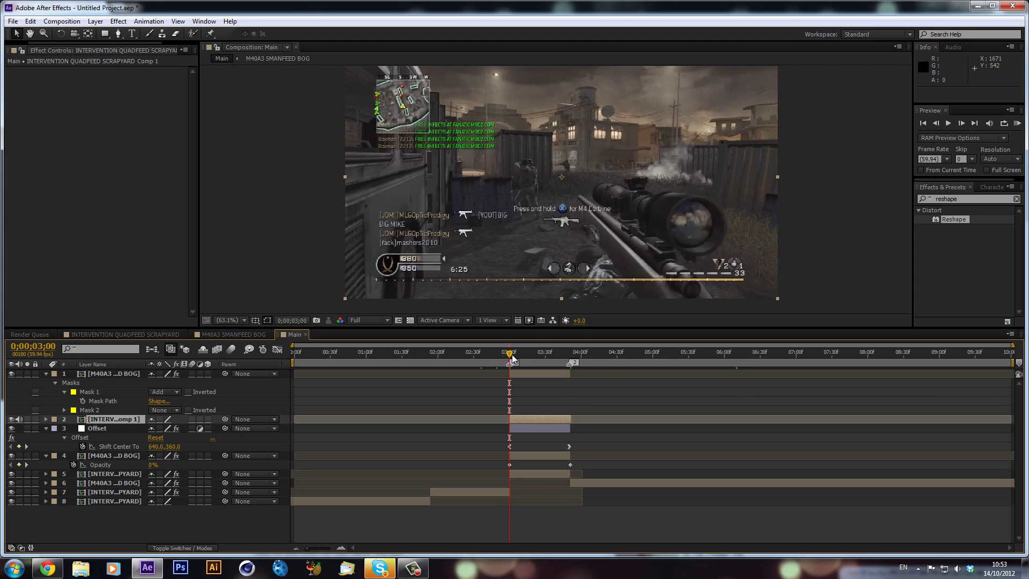
pyautogui.hotkey('ctrl', 'v')
pyautogui.press('m')
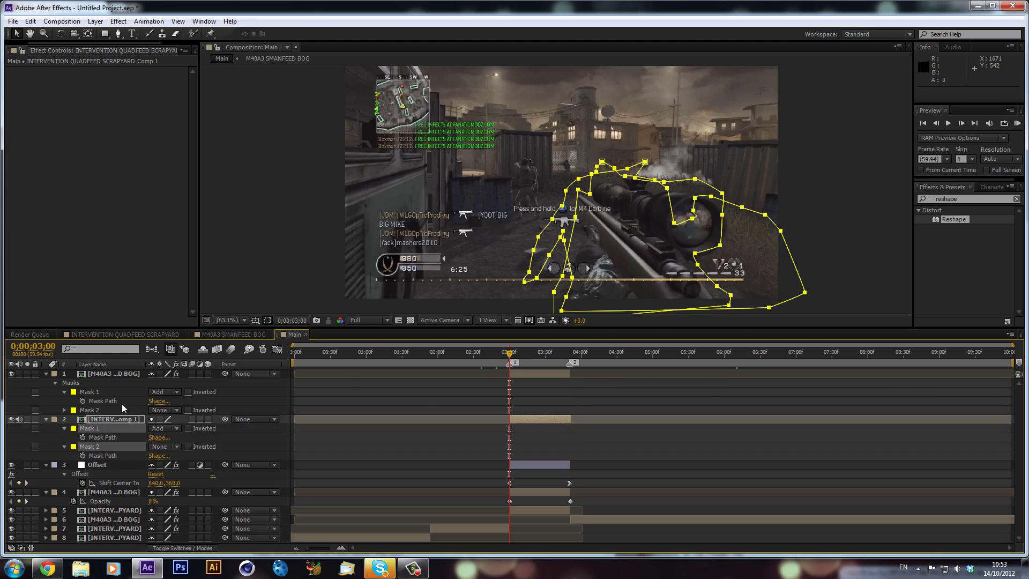
# Remove Mask 1 and Mask 2 from the short bog clip at the head of the layer stack
pyautogui.click(96, 391)
pyautogui.keyDown('shift'); pyautogui.click(92, 409); pyautogui.keyUp('shift')
pyautogui.press('Delete')
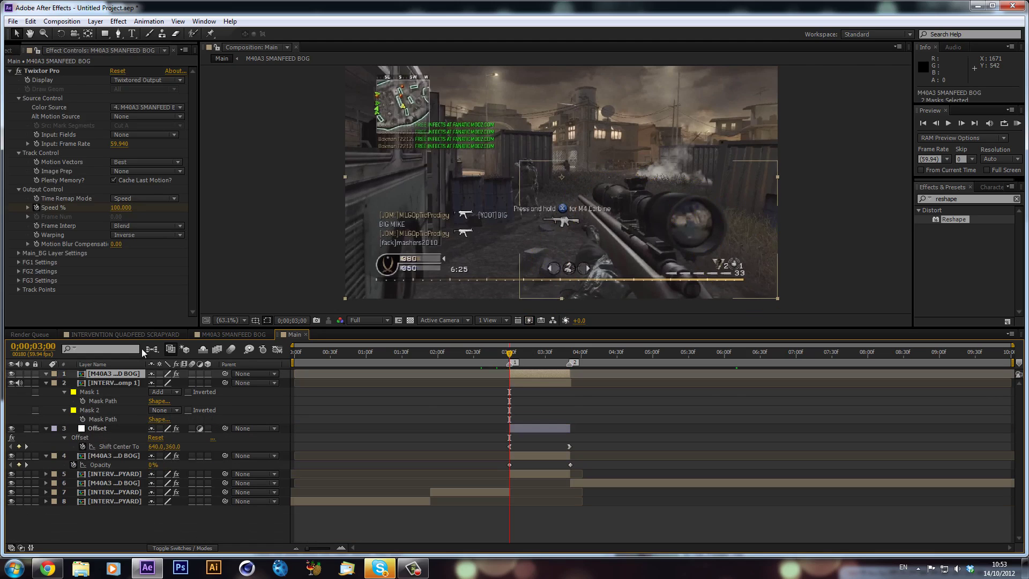
# Pre-compose the short bog clip as M40A3 5MANFEED BOG Comp 1 and put both weapon masks back on the new layer
pyautogui.click(95, 21)
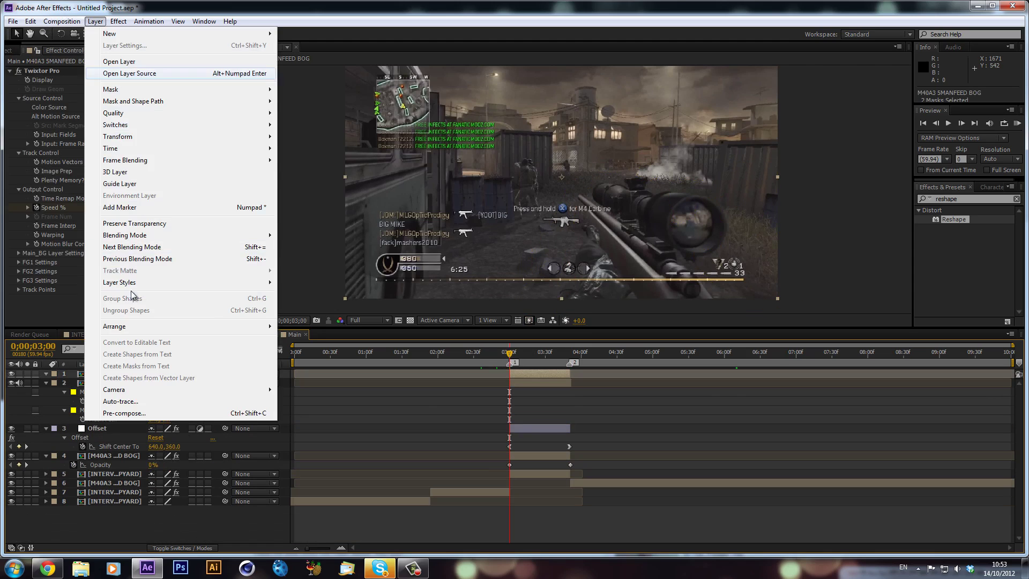
pyautogui.click(192, 413)
pyautogui.click(538, 335)
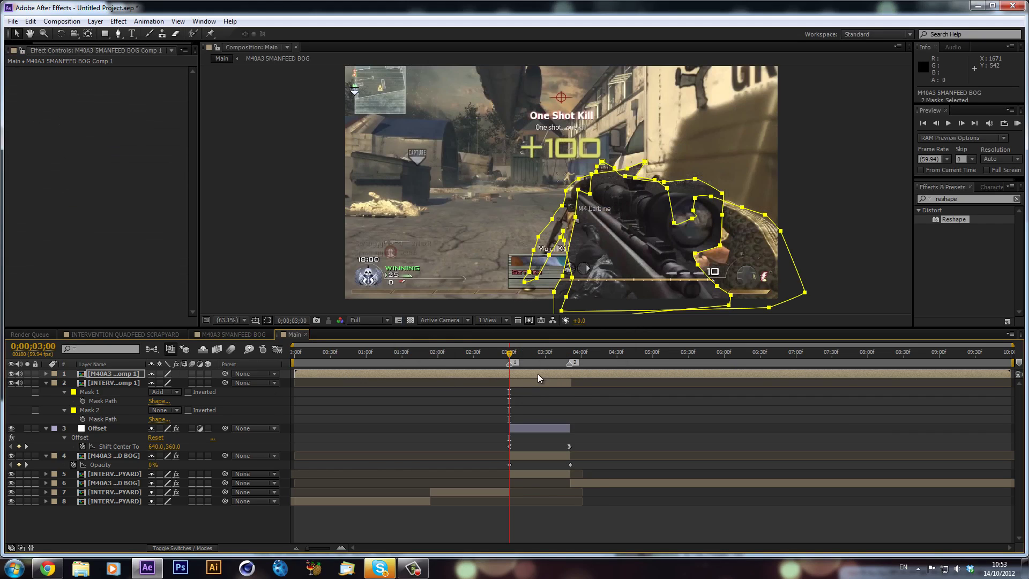
# Trim the pre-composed bog layer to the transition between the two markers, from 0;00;03;00 to 0;00;03;51
pyautogui.hotkey('alt', '[')
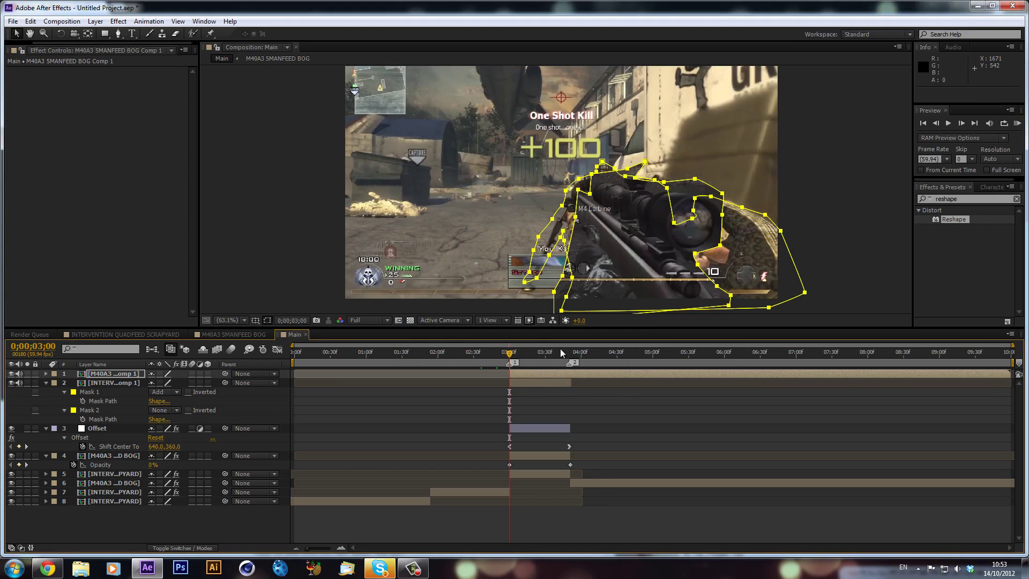
pyautogui.click(568, 351)
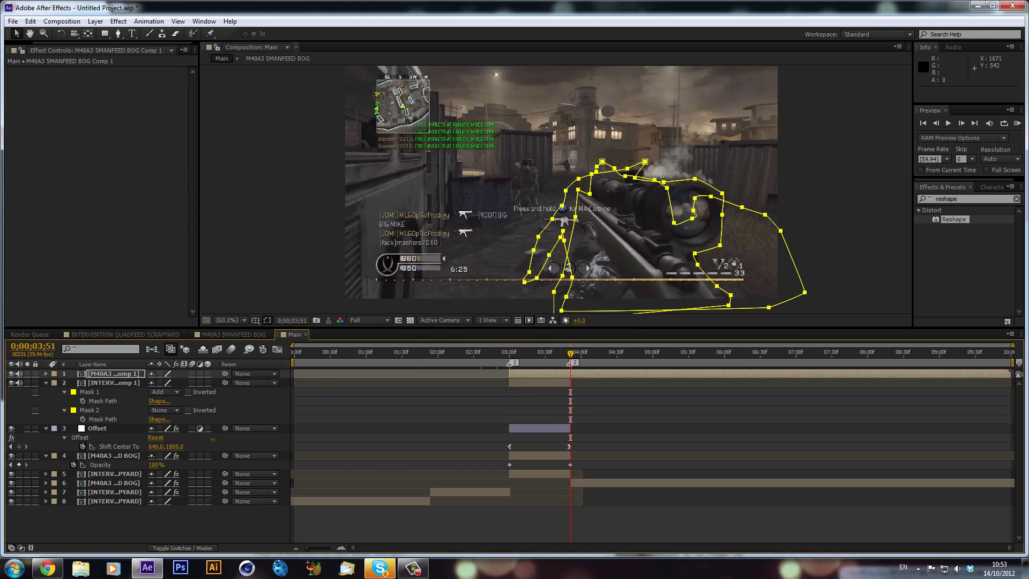
pyautogui.hotkey('alt', ']')
# Apply the Reshape effect to the scrapyard composition layer and check its masked cut-out soloed across the transition
pyautogui.click(78, 383)
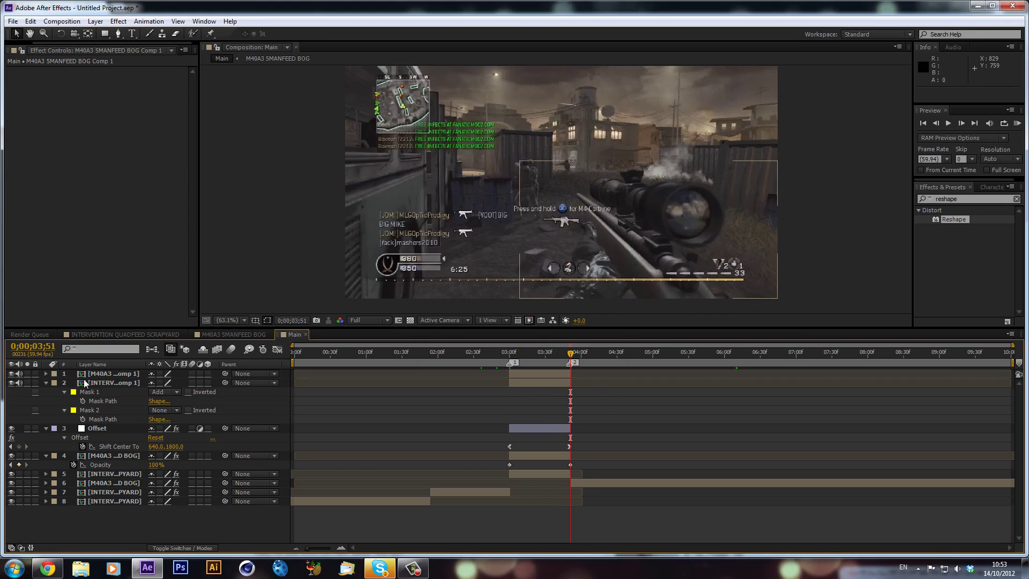
pyautogui.moveTo(964, 221); pyautogui.dragTo(127, 384)
pyautogui.click(28, 383)
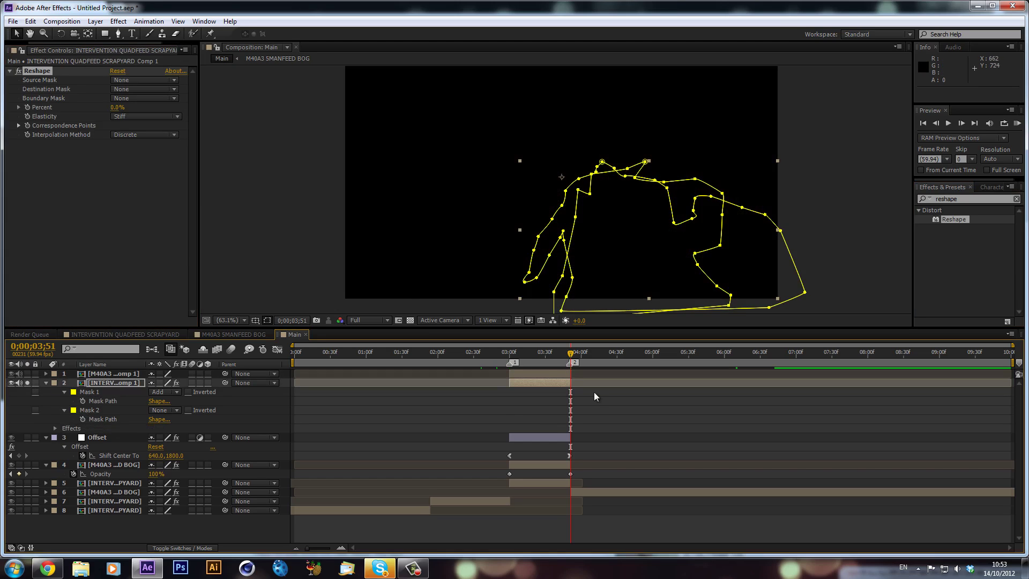
pyautogui.click(519, 352)
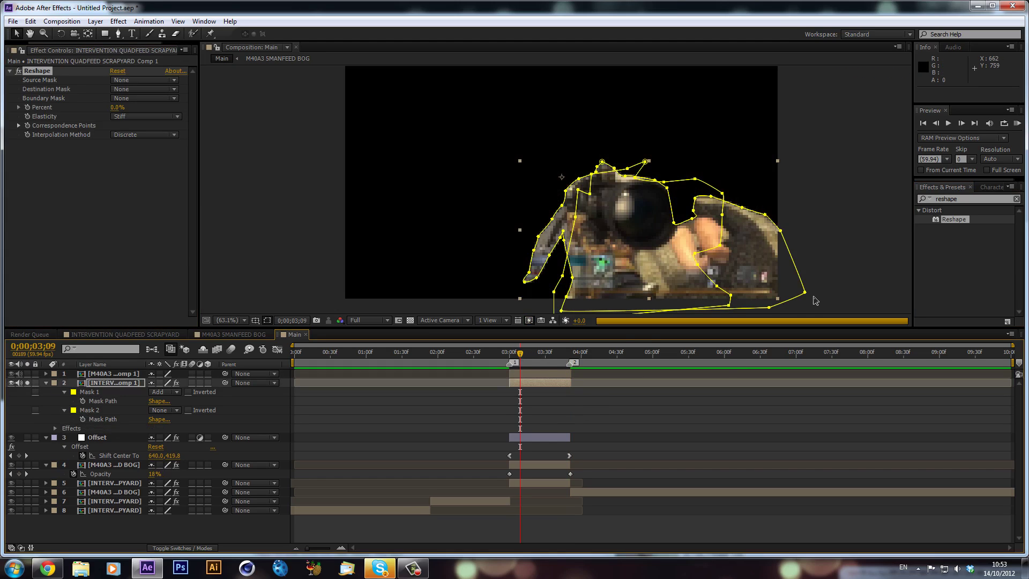
pyautogui.click(540, 355)
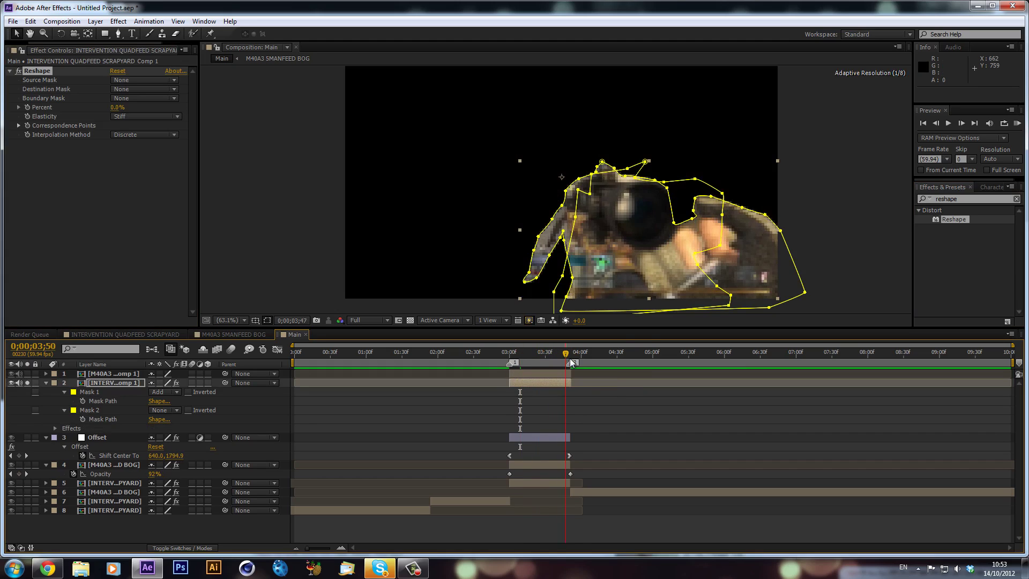
pyautogui.click(572, 356)
pyautogui.click(27, 383)
# Set the scrapyard layer's Reshape source mask to Mask 1 and destination mask to Mask 2
pyautogui.click(516, 352)
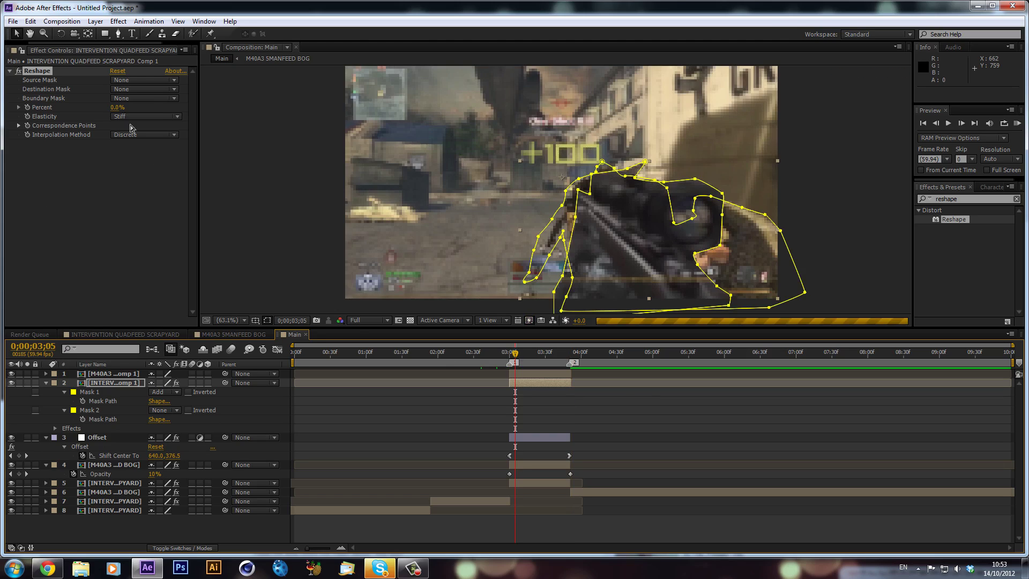
pyautogui.click(148, 80)
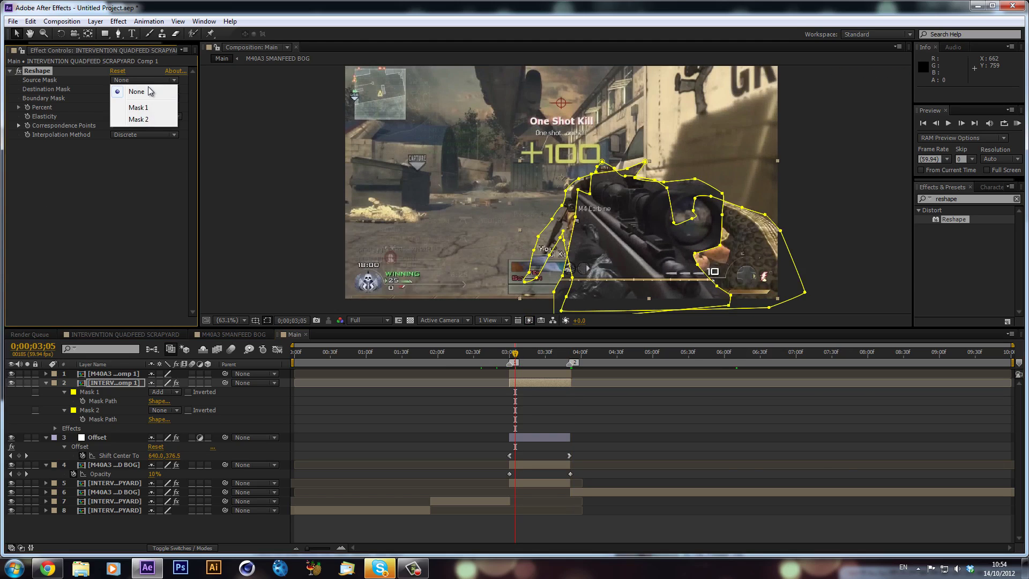
pyautogui.click(147, 108)
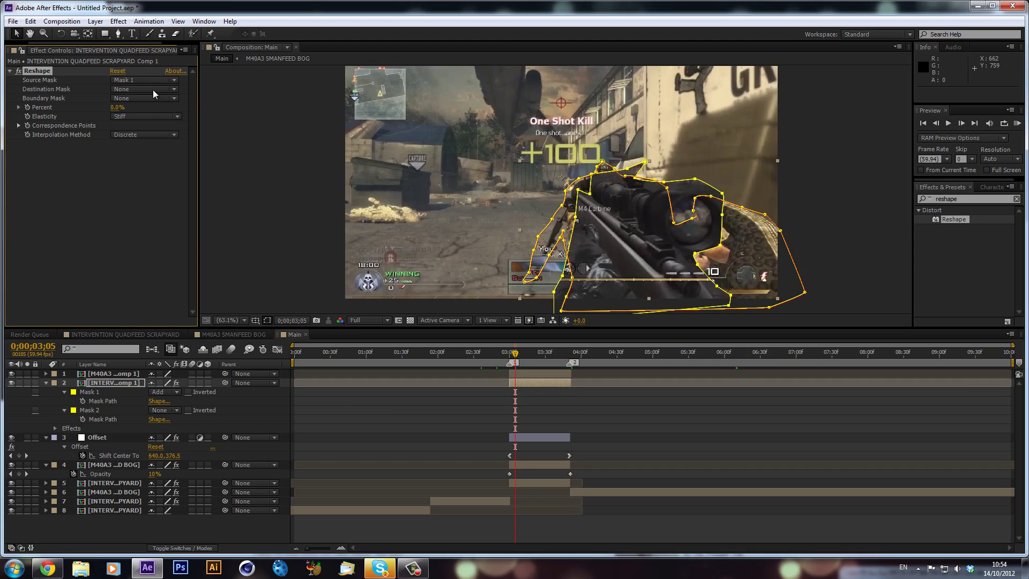
pyautogui.click(156, 89)
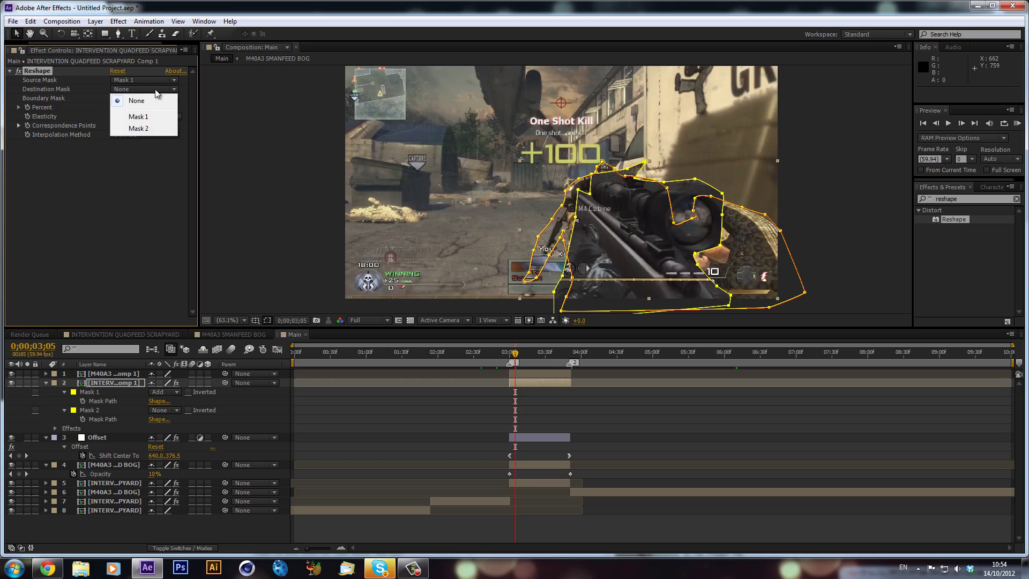
pyautogui.click(155, 130)
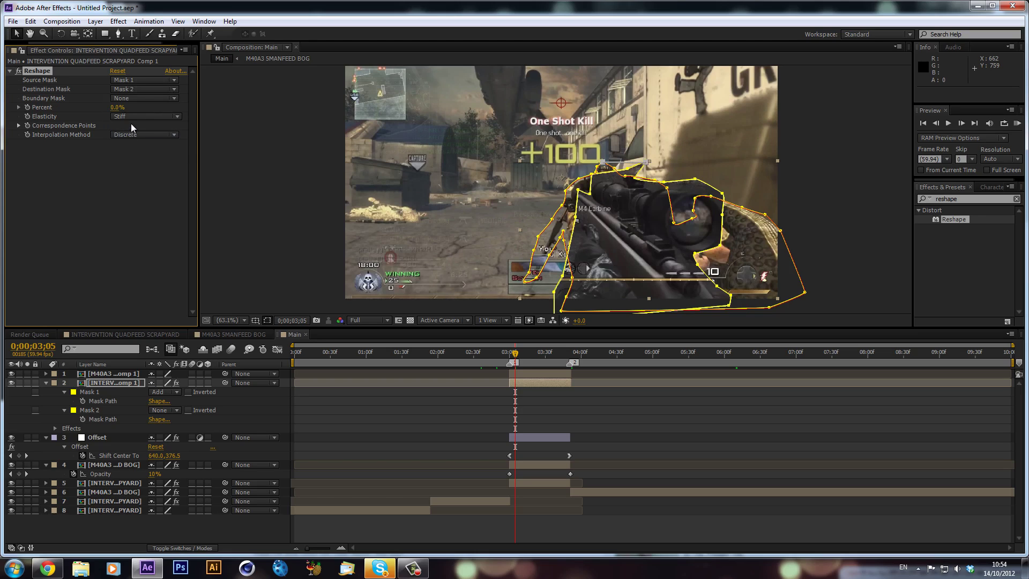
# Keyframe the scrapyard layer's Reshape Percent from 0% at 0;00;03;00 to 100% at 0;00;03;51
pyautogui.moveTo(515, 352); pyautogui.dragTo(510, 352)
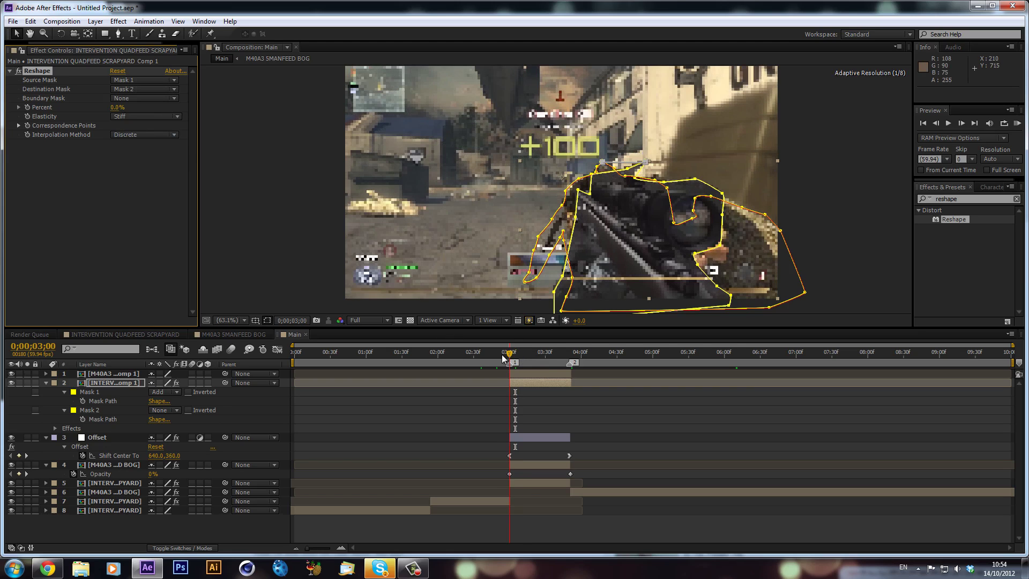
pyautogui.click(26, 107)
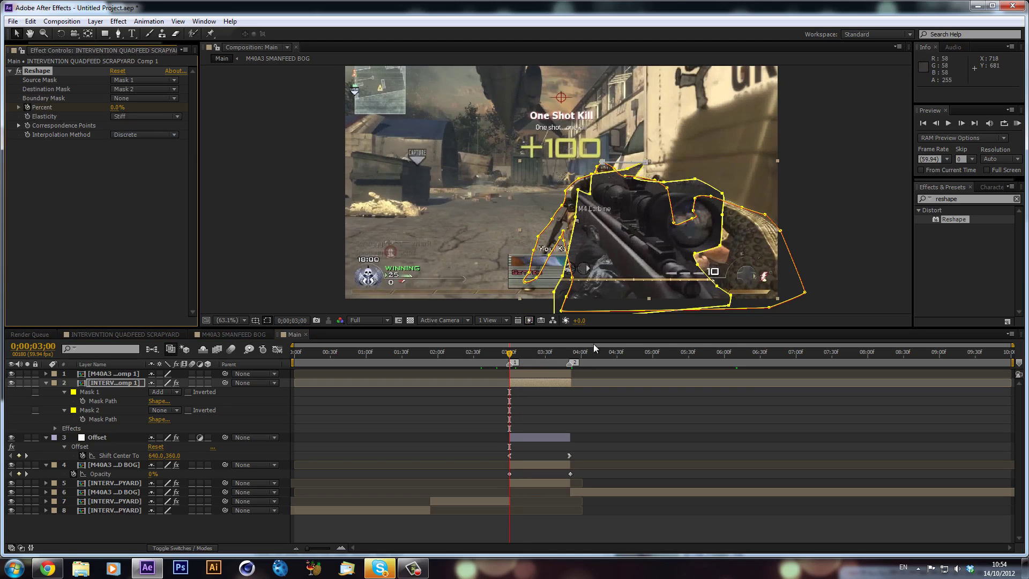
pyautogui.click(570, 352)
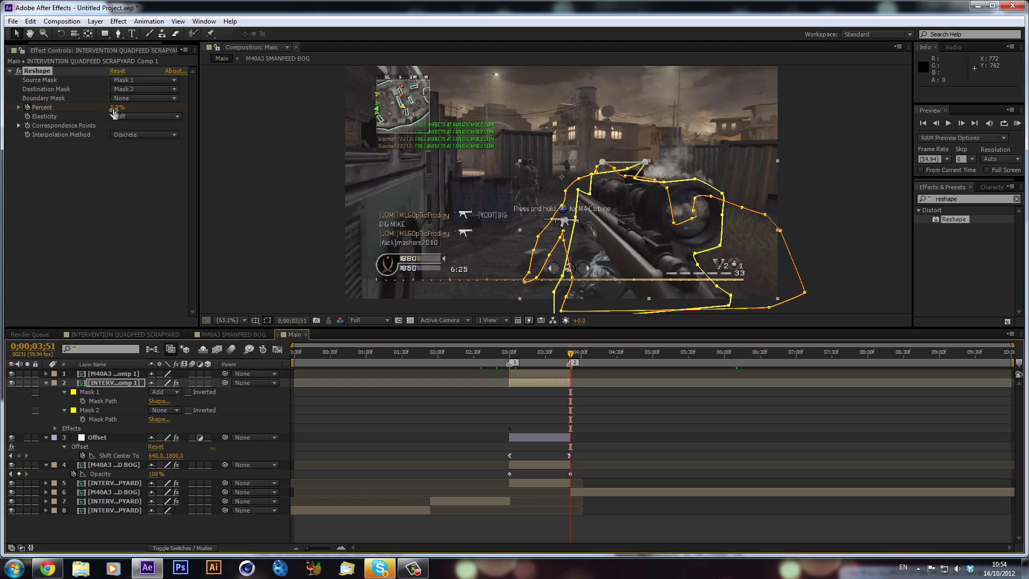
pyautogui.click(528, 163)
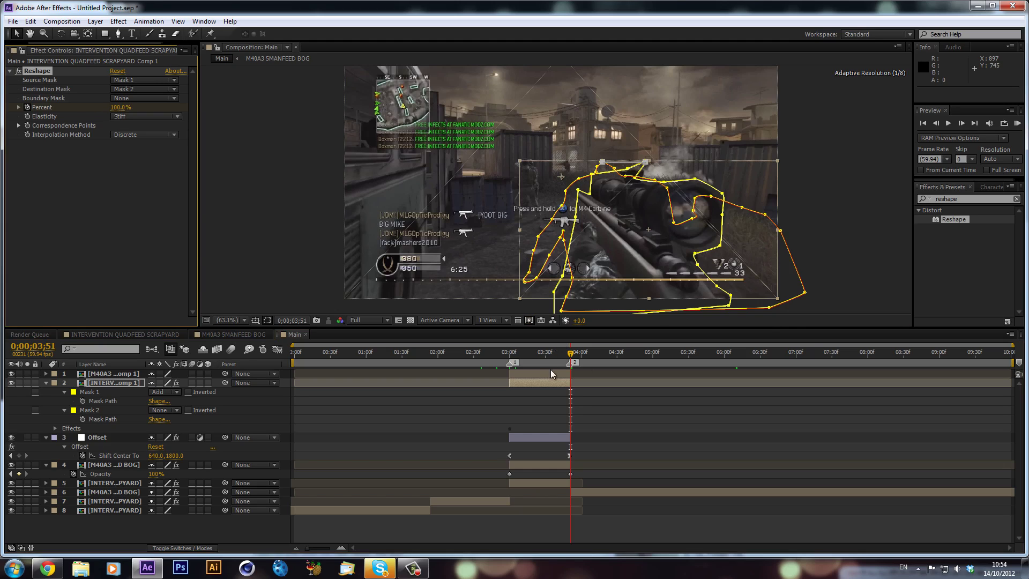
# Apply the Reshape effect to the bog composition layer and lower the preview resolution to Quarter
pyautogui.moveTo(954, 220); pyautogui.dragTo(548, 373)
pyautogui.click(363, 320)
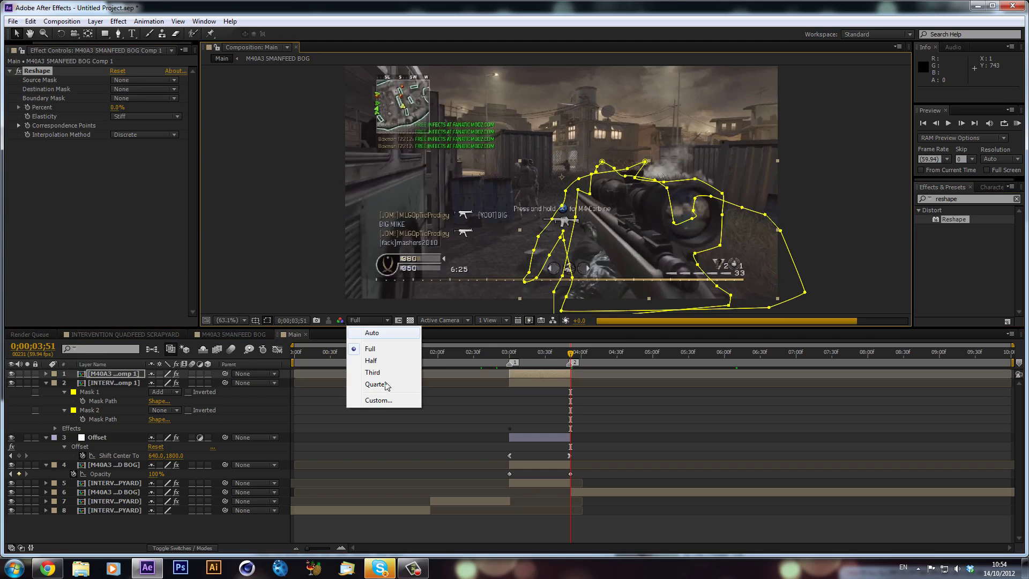
pyautogui.click(377, 384)
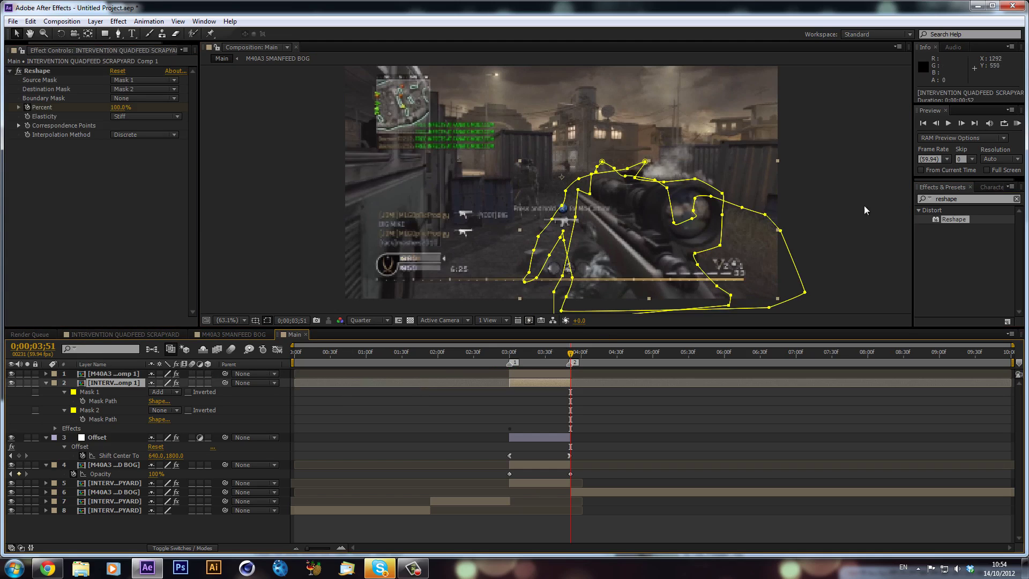
# Set the bog layer's Reshape source mask to Mask 1 and destination mask to Mask 2
pyautogui.click(535, 374)
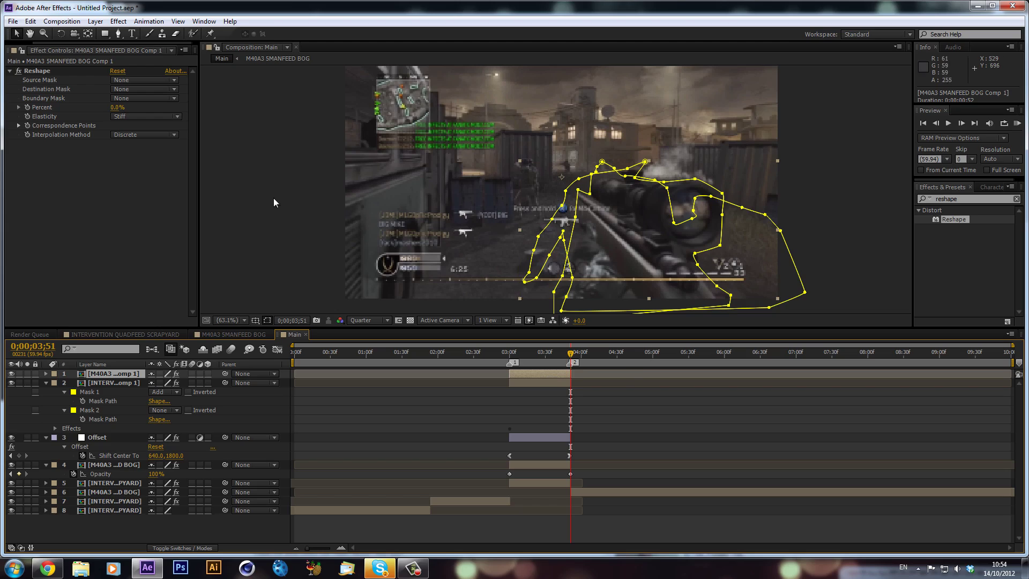
pyautogui.click(122, 81)
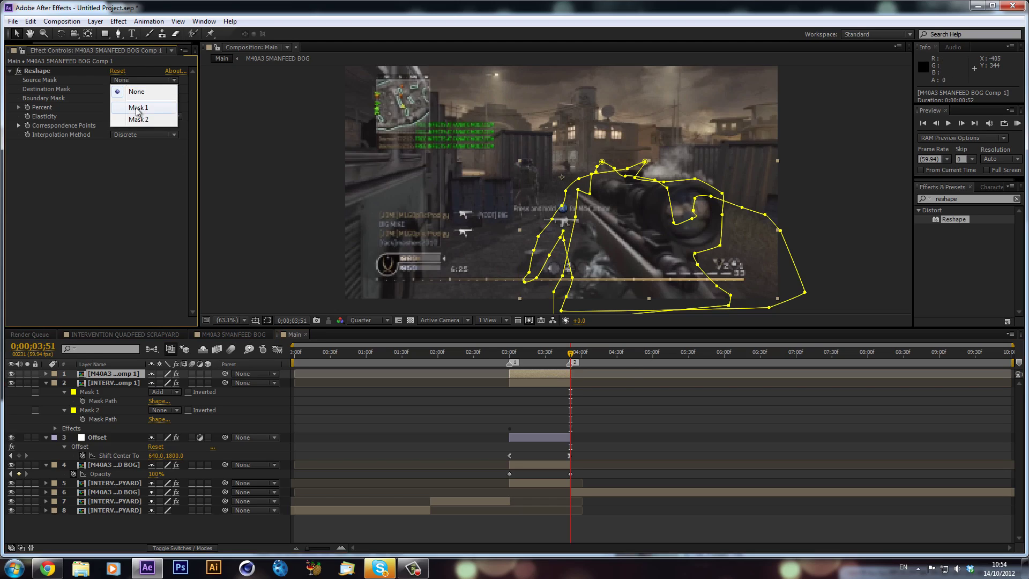
pyautogui.click(136, 102)
pyautogui.click(141, 89)
pyautogui.click(147, 128)
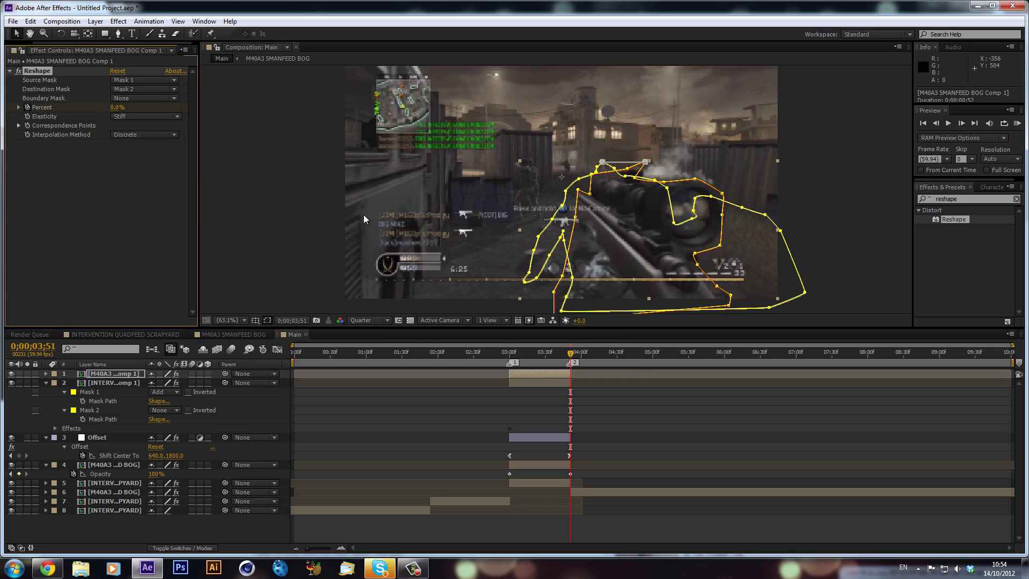
# Keyframe the bog layer's Reshape Percent at 100% on the first marker and 0% on the second, and check the morph
pyautogui.click(509, 352)
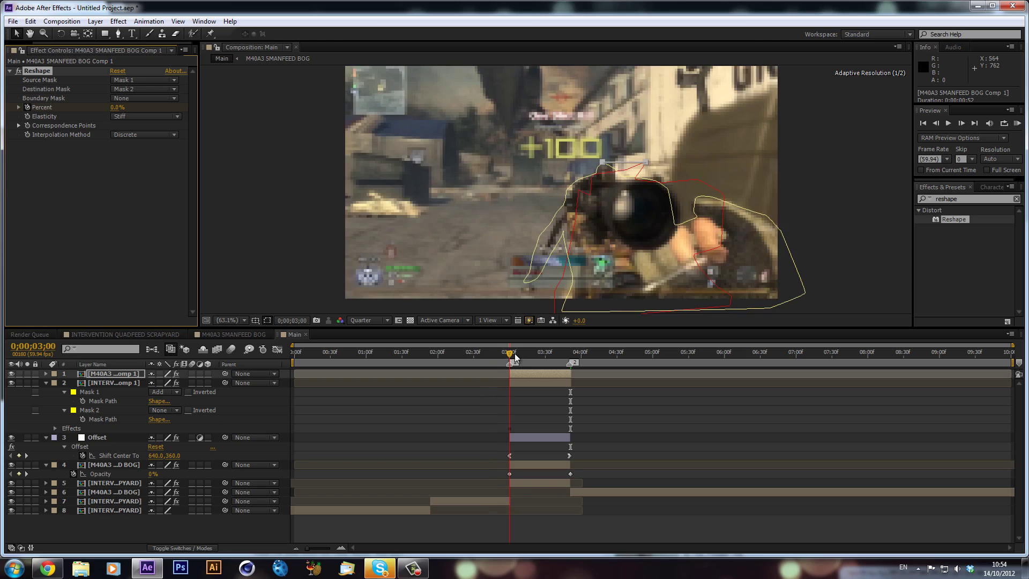
pyautogui.moveTo(114, 106); pyautogui.dragTo(639, 213)
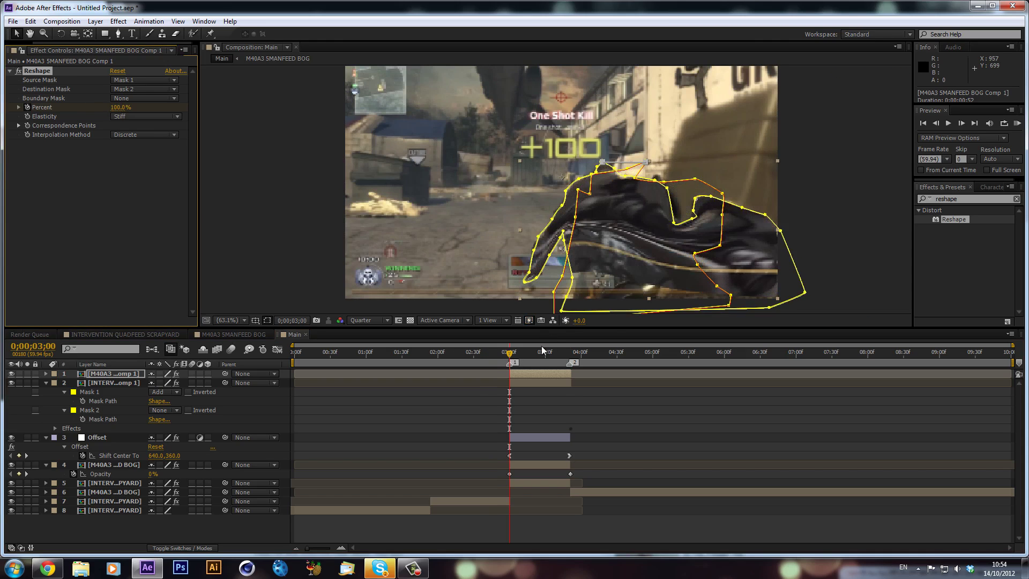
pyautogui.moveTo(528, 360)
pyautogui.mouseDown()
pyautogui.moveTo(545, 356)
pyautogui.moveTo(519, 355)
pyautogui.mouseUp()
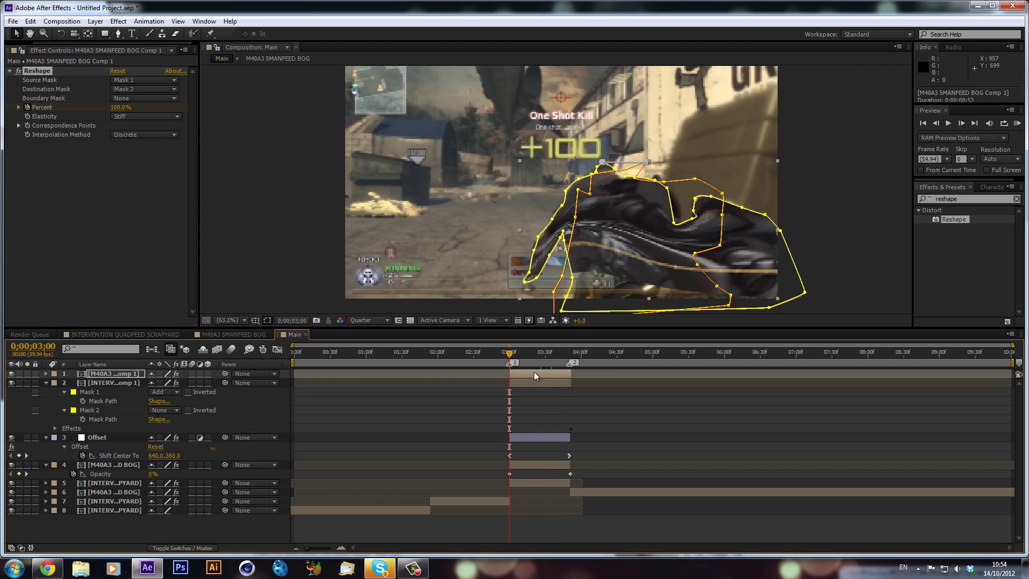
# Keyframe the bog composition layer's opacity from 0% at the first marker to 100% at the second, and check the blend
pyautogui.press('t')
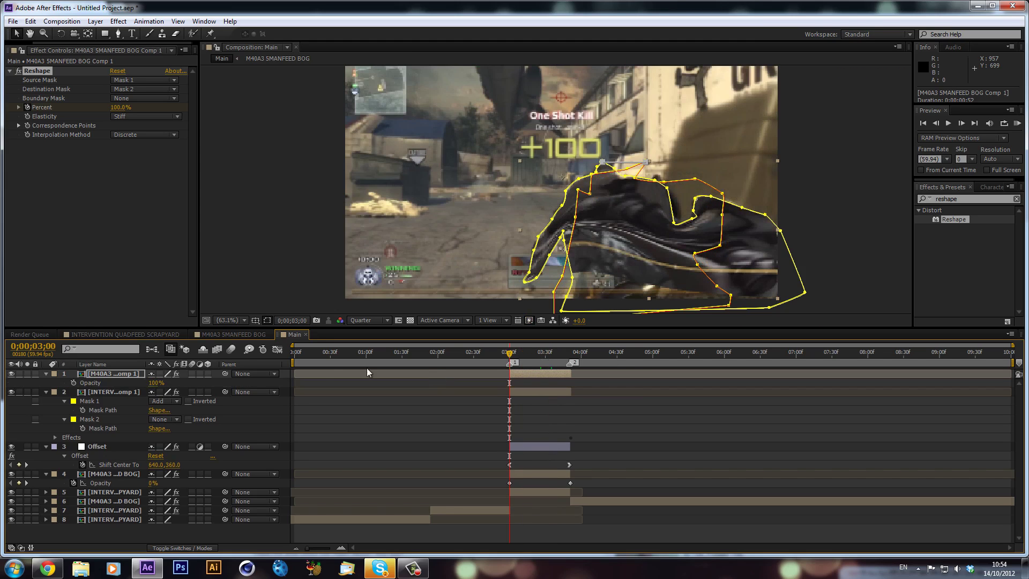
pyautogui.click(73, 382)
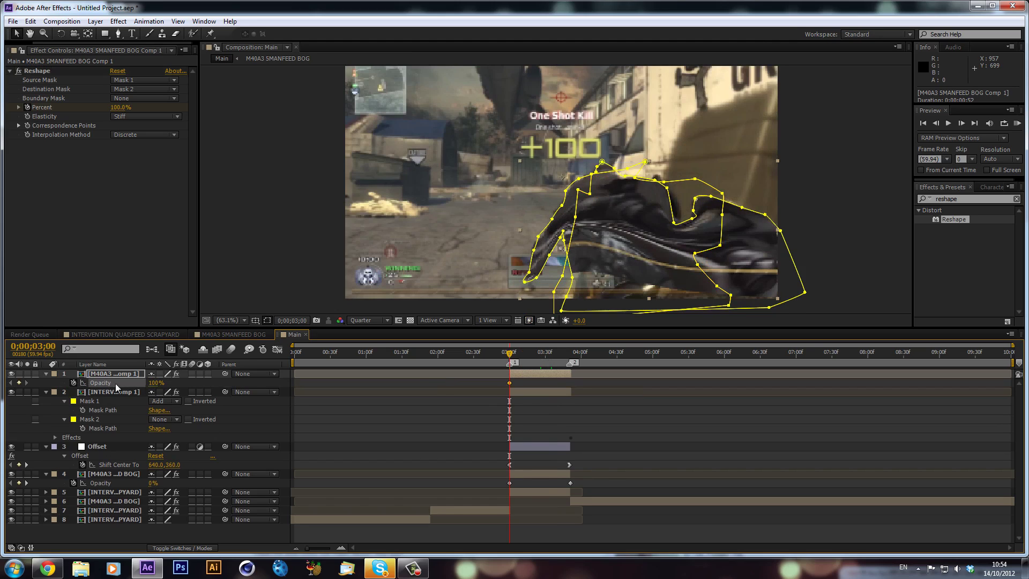
pyautogui.click(153, 382)
pyautogui.write('0')
pyautogui.press('Return')
pyautogui.click(562, 358)
pyautogui.moveTo(153, 383); pyautogui.dragTo(240, 385)
pyautogui.moveTo(523, 355); pyautogui.dragTo(537, 360)
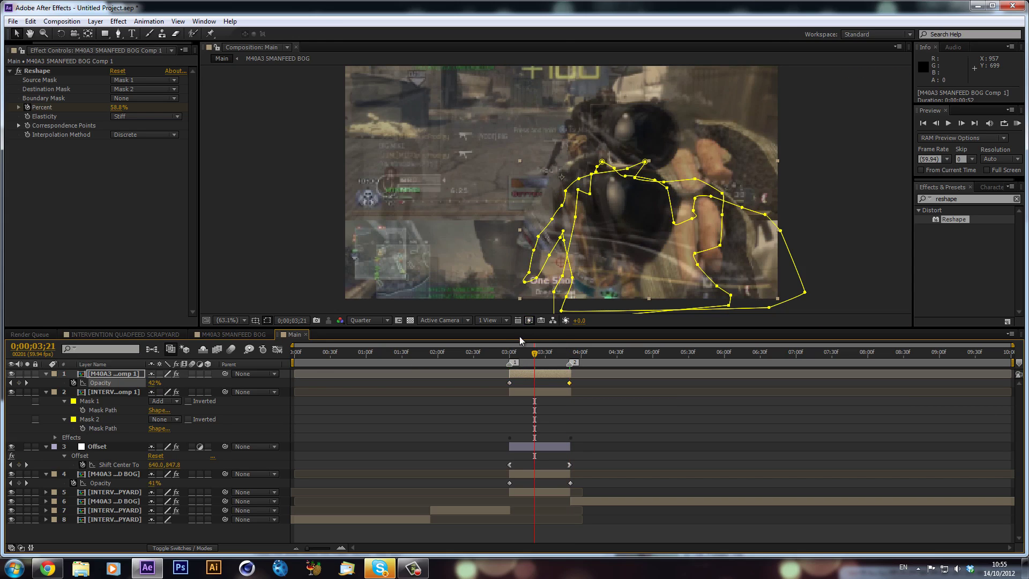
# Set the work area from 0;00;02;20 to 0;00;04;19 and play a RAM preview of the transition
pyautogui.moveTo(517, 352); pyautogui.dragTo(462, 349)
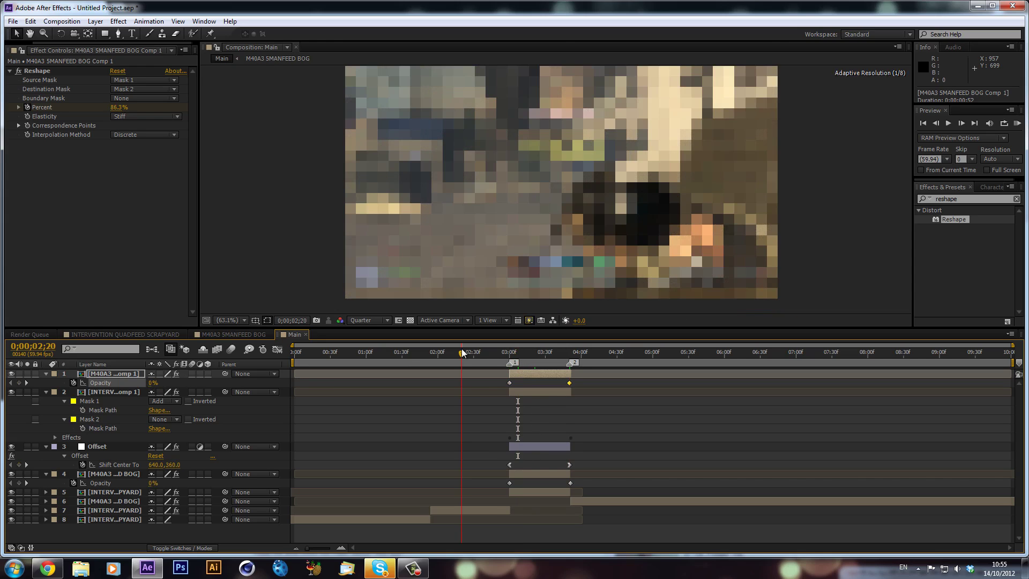
pyautogui.press('b')
pyautogui.click(603, 354)
pyautogui.press('n')
pyautogui.press('KP_0')
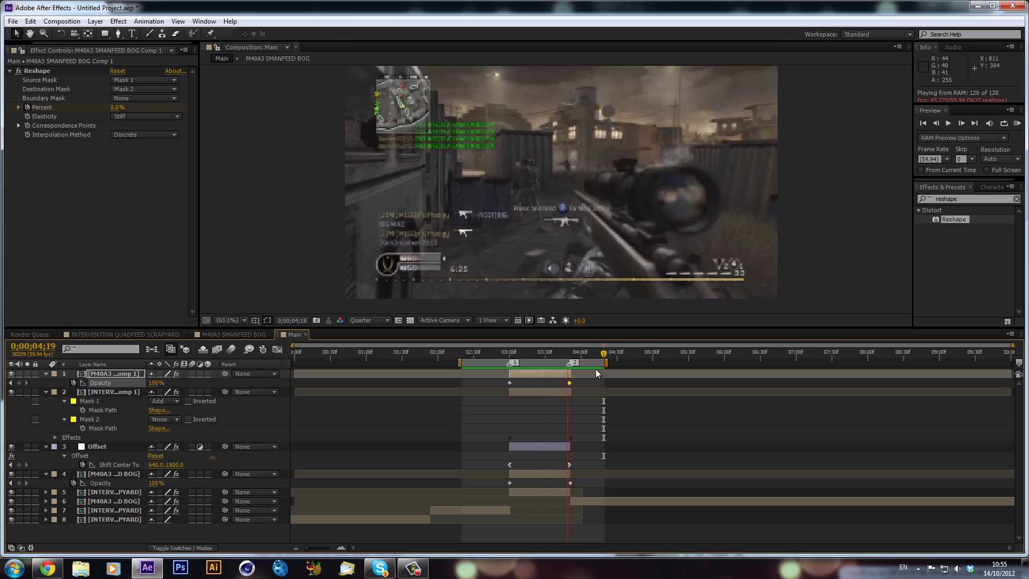
pyautogui.click(512, 348)
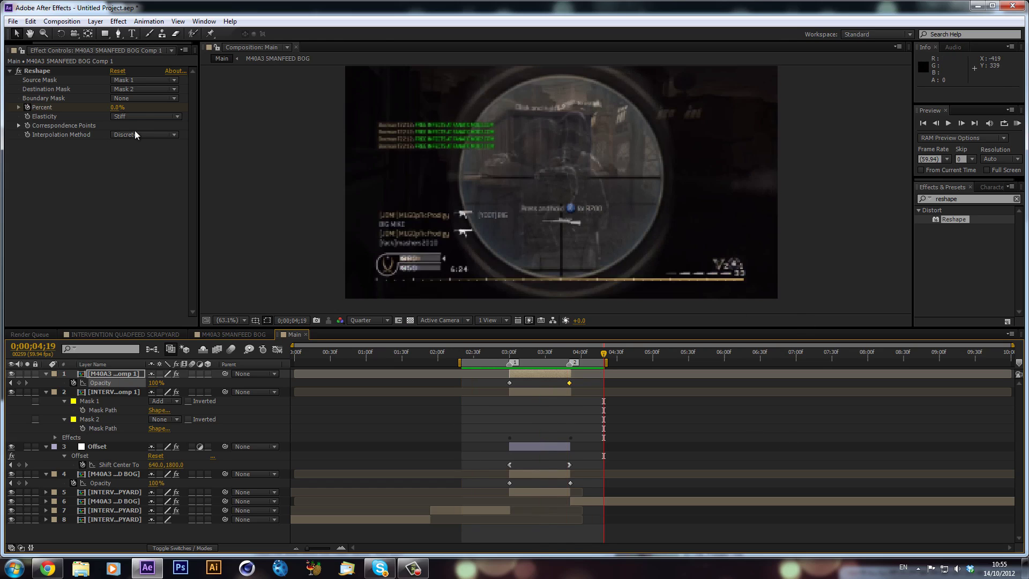
# Set the Reshape Elasticity to Super Fluid on both the bog and the scrapyard weapon composition layers
pyautogui.click(144, 117)
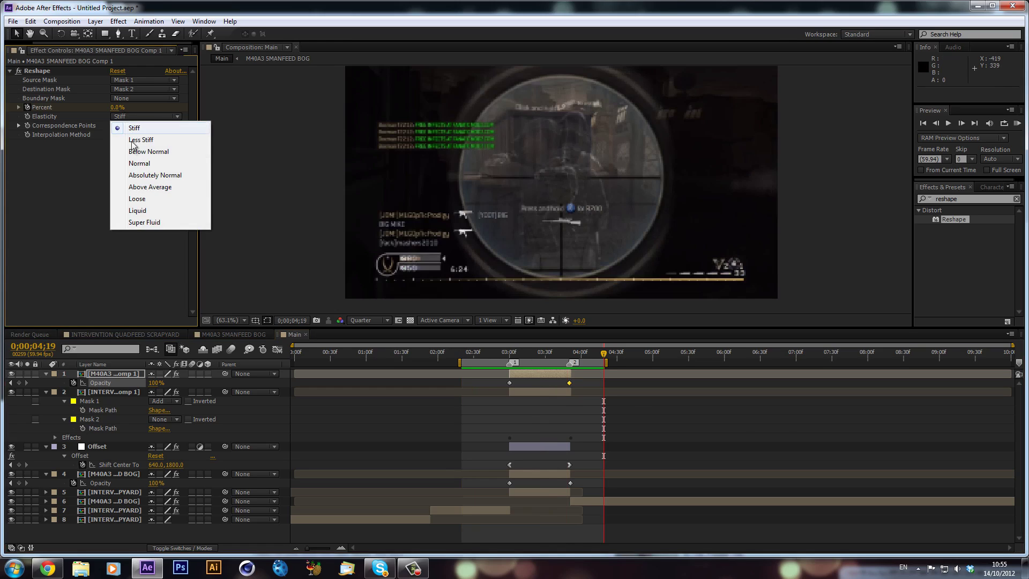
pyautogui.click(157, 225)
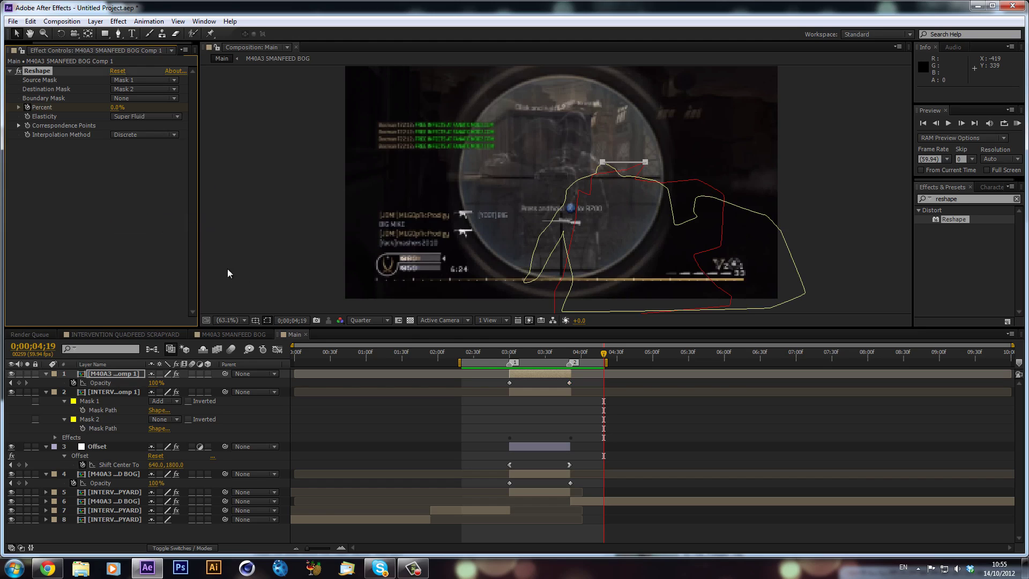
pyautogui.click(533, 392)
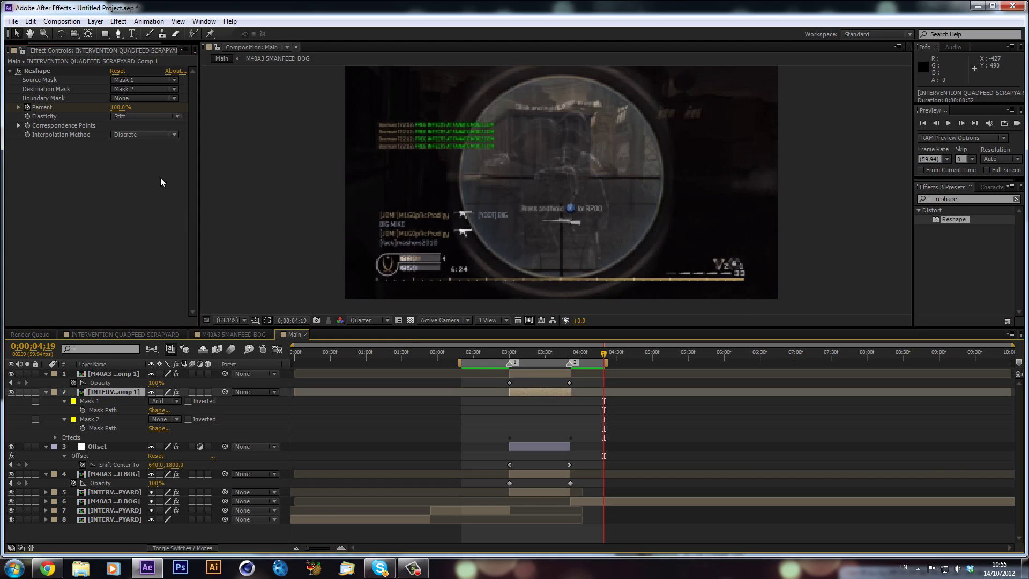
pyautogui.click(158, 117)
pyautogui.click(157, 225)
# Set the Reshape Interpolation Method to Smooth on both weapon composition layers and play a RAM preview of the morph
pyautogui.click(136, 140)
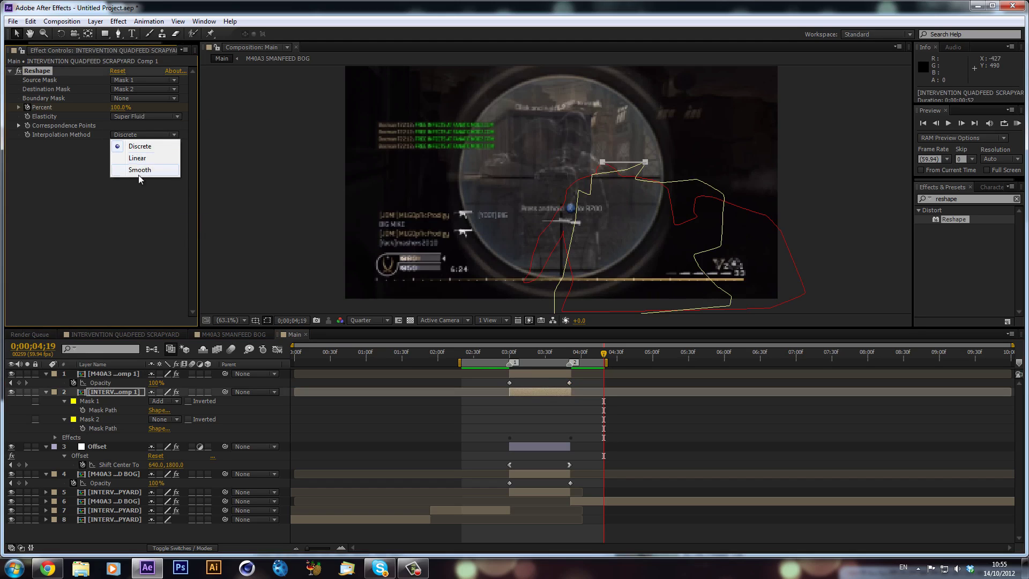
pyautogui.click(140, 171)
pyautogui.click(527, 374)
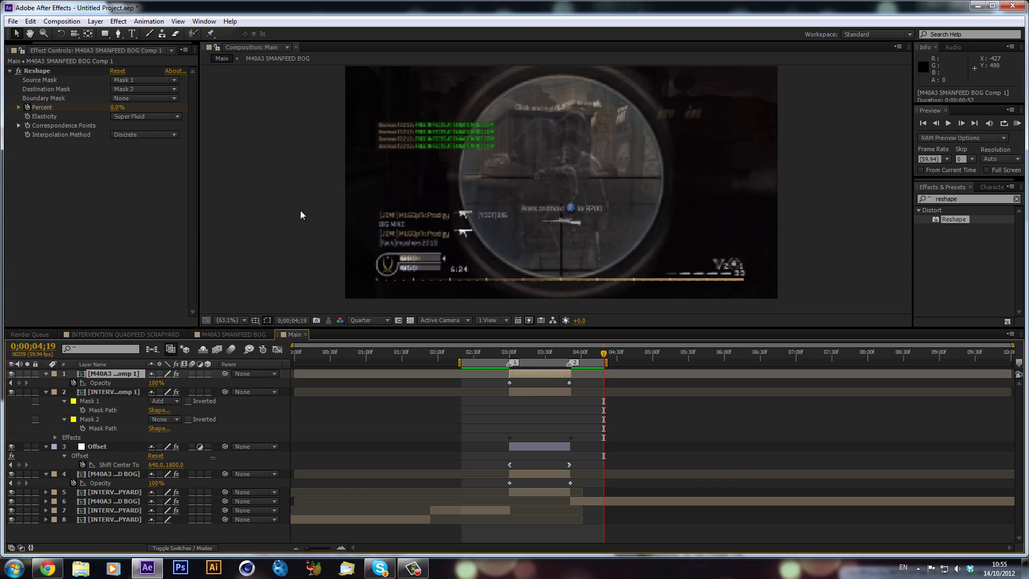
pyautogui.click(166, 135)
pyautogui.click(140, 171)
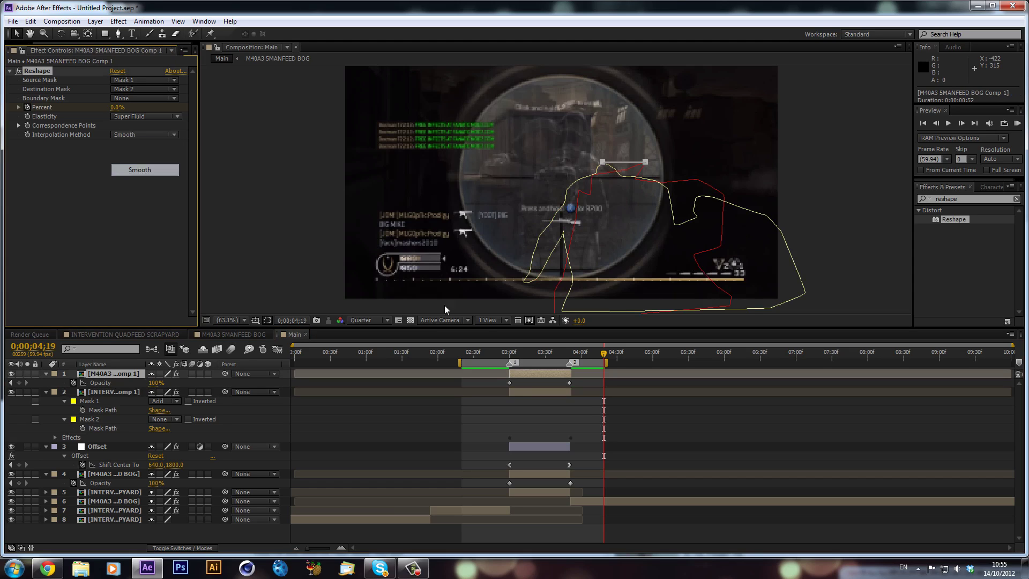
pyautogui.press('KP_0')
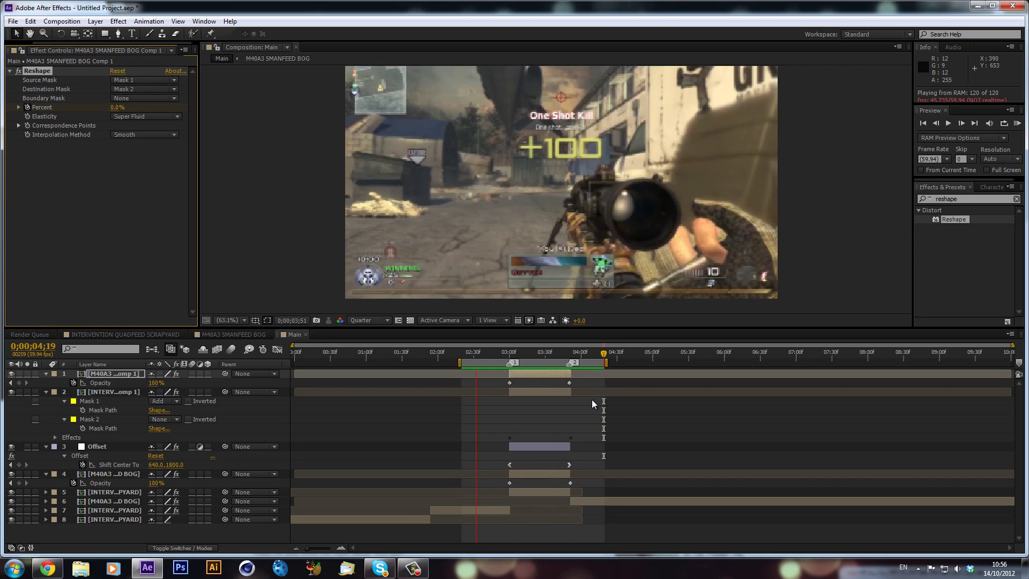
pyautogui.click(934, 321)
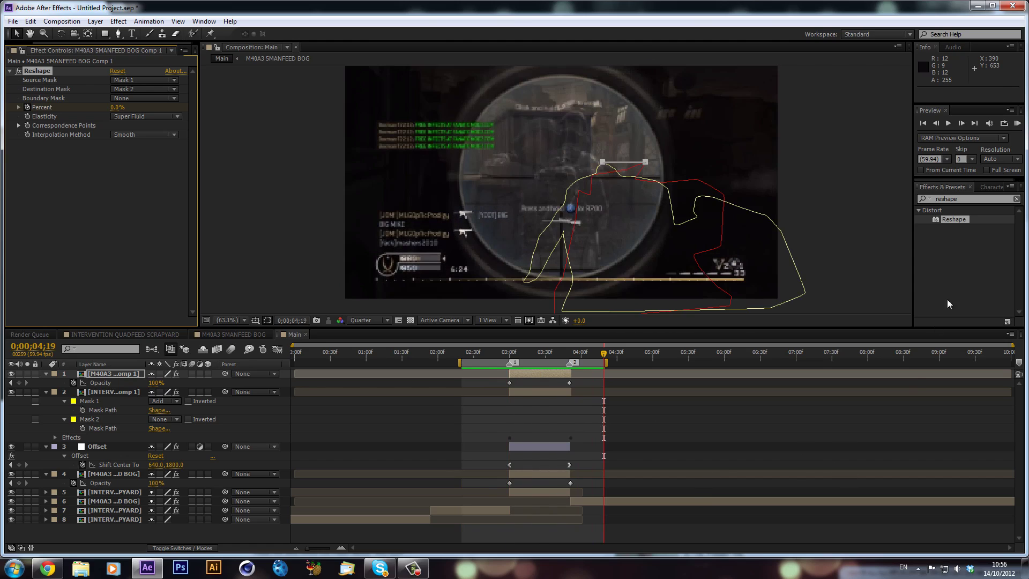
# Search the effects and presets for hue
pyautogui.click(962, 199)
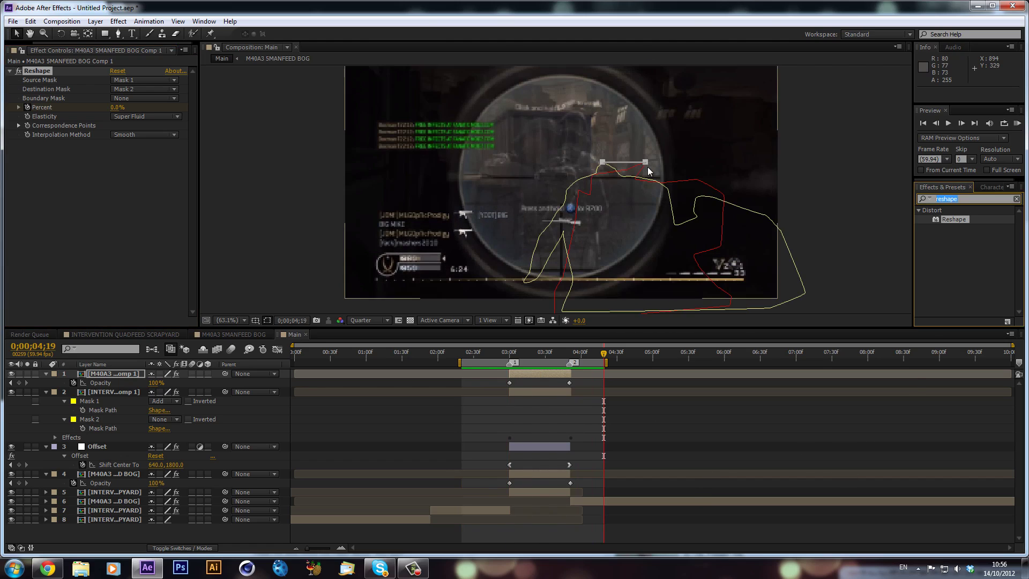
pyautogui.write('hue')
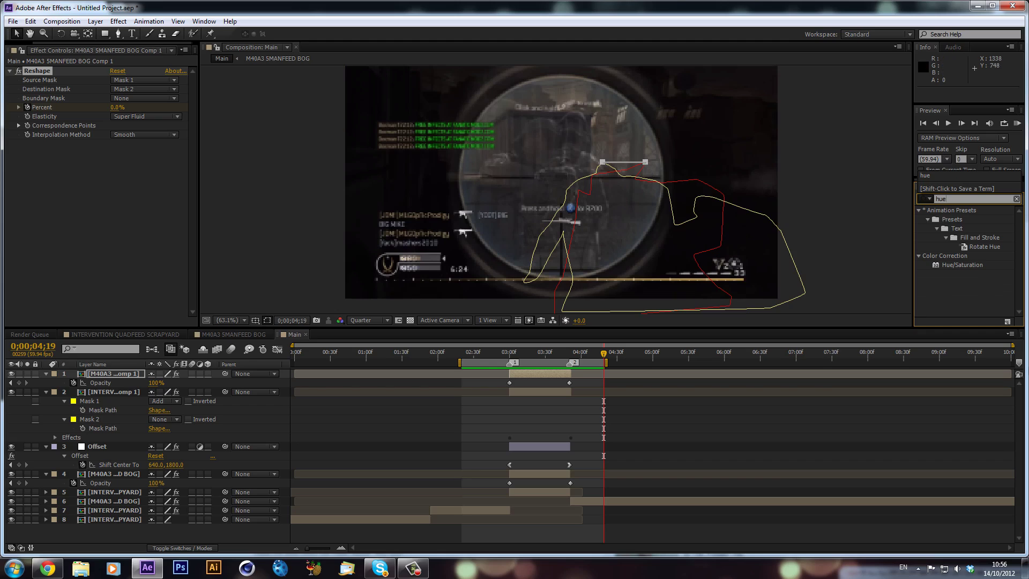
pyautogui.moveTo(964, 266); pyautogui.dragTo(535, 374)
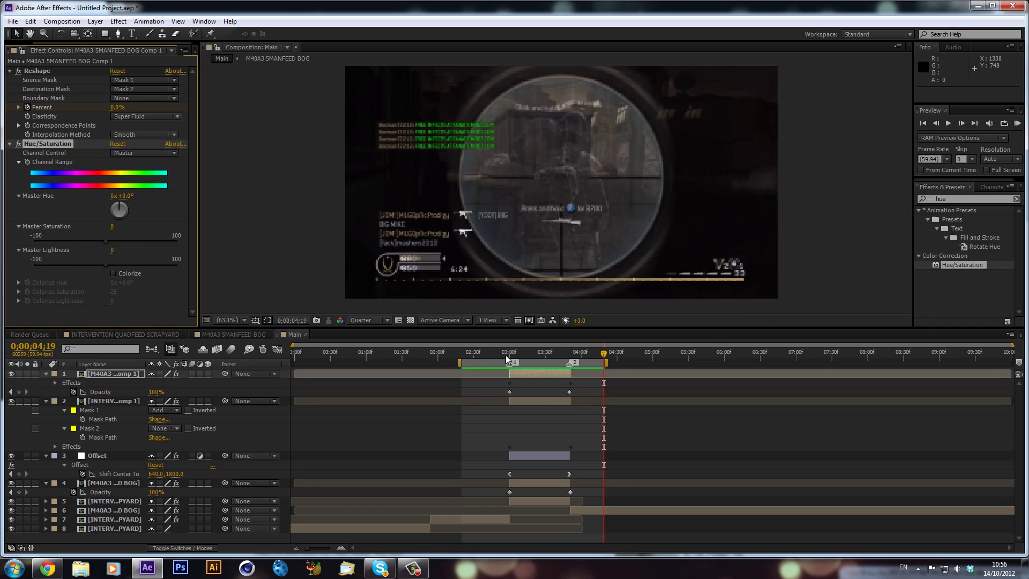
pyautogui.click(510, 355)
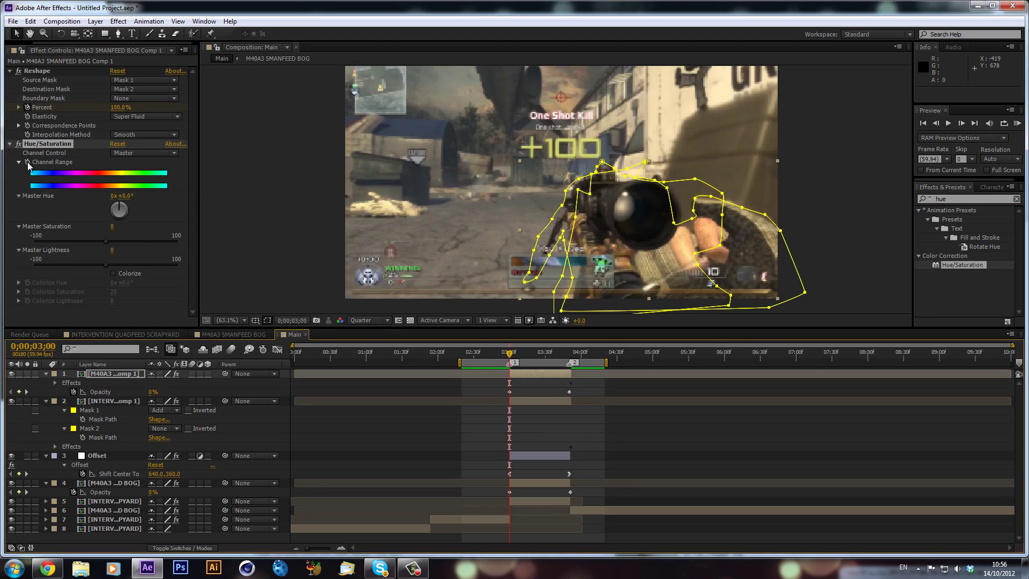
pyautogui.click(521, 339)
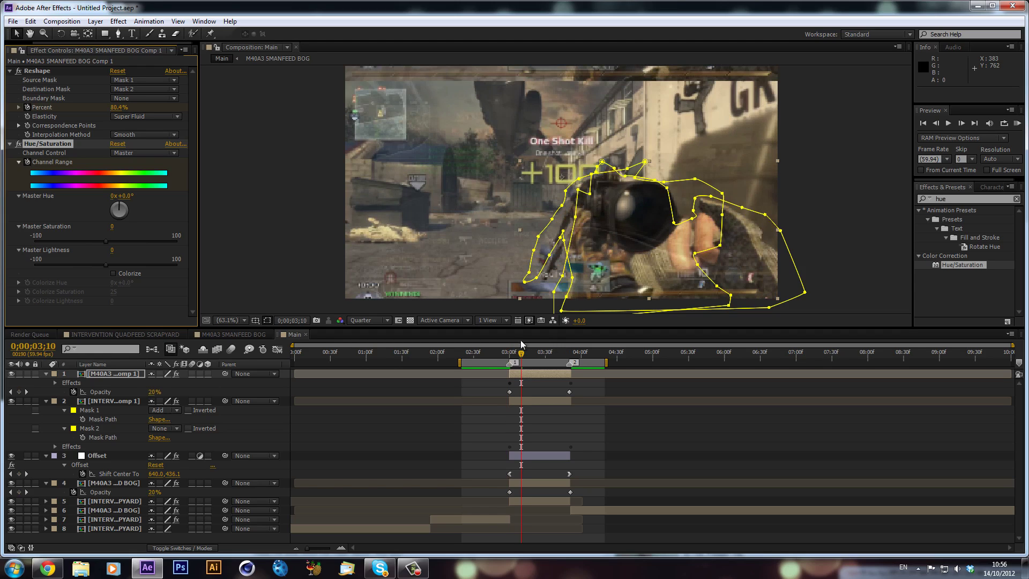
pyautogui.moveTo(119, 207); pyautogui.dragTo(127, 209)
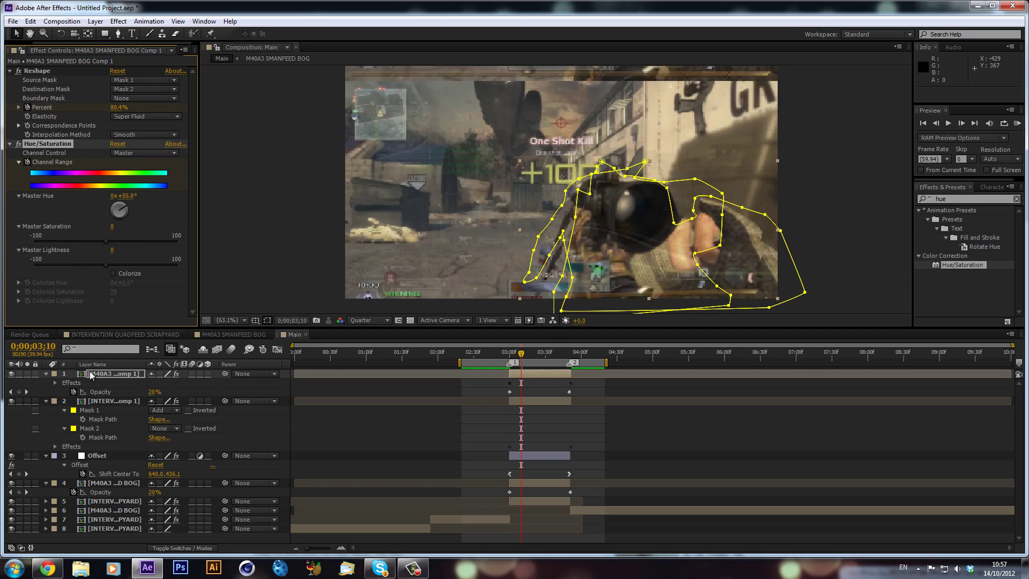
pyautogui.hotkey('ctrl', 'z')
pyautogui.press('Delete')
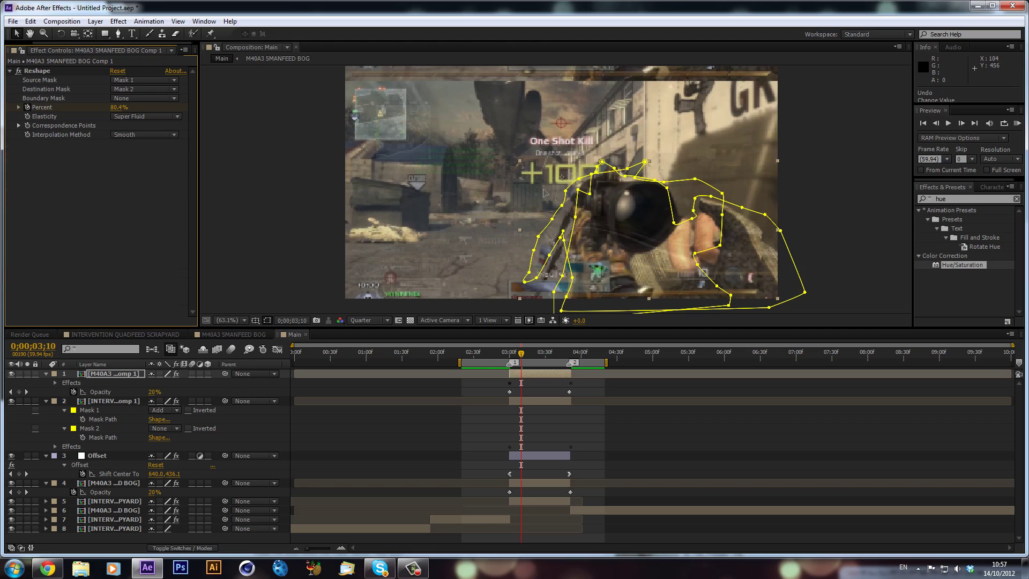
# Apply Hue/Saturation to the scrapyard weapon composition layer, solo it, and keyframe the Channel Range at the first marker
pyautogui.moveTo(958, 264); pyautogui.dragTo(555, 401)
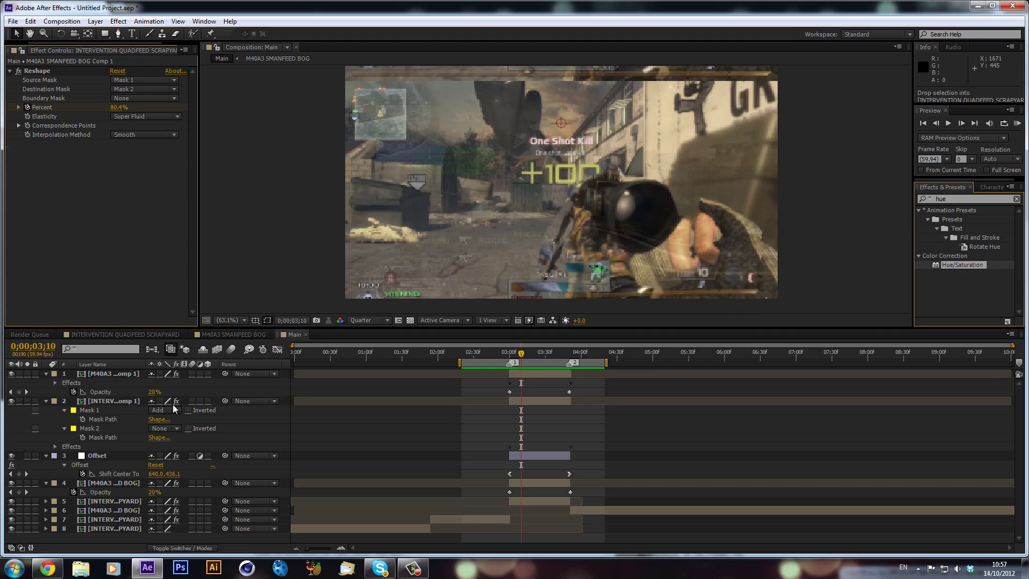
pyautogui.click(26, 401)
pyautogui.press('j')
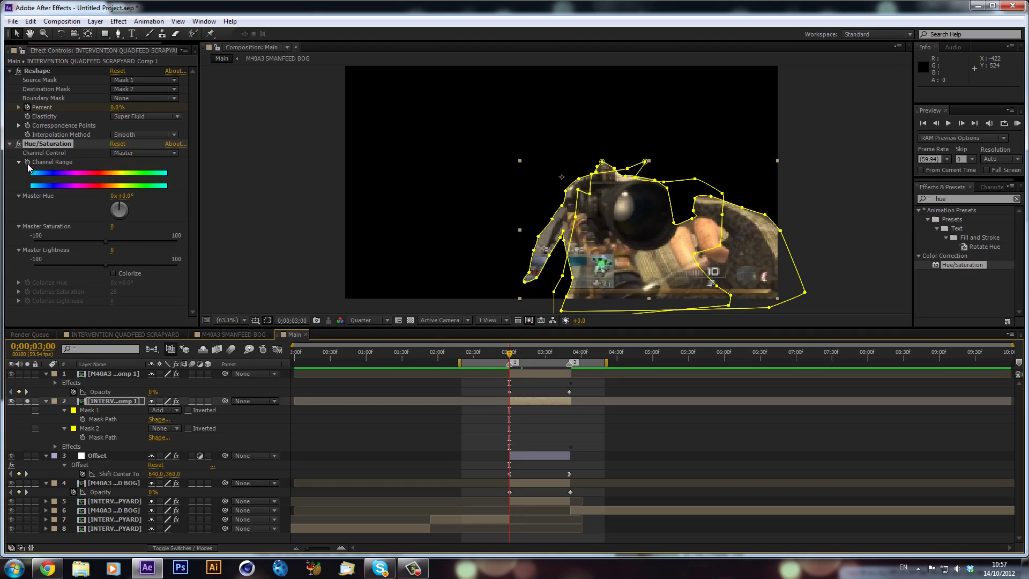
pyautogui.click(27, 167)
# Keyframe the scrapyard layer's Master Hue at about 113° from 0;00;03;10 to 0;00;03;40 and at 0° on the second marker
pyautogui.hotkey('shift', 'pagedown')
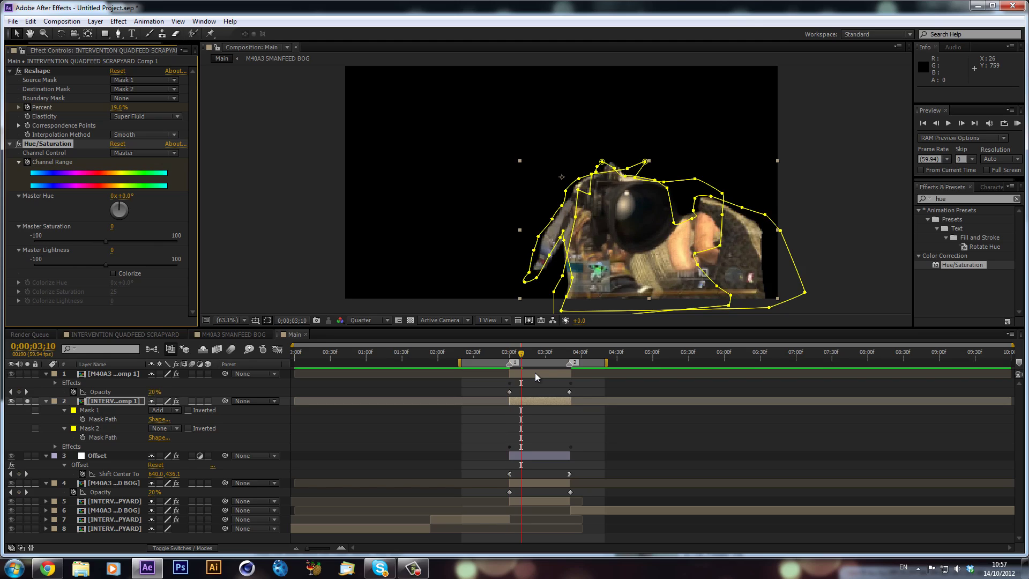
pyautogui.moveTo(122, 207); pyautogui.dragTo(153, 227)
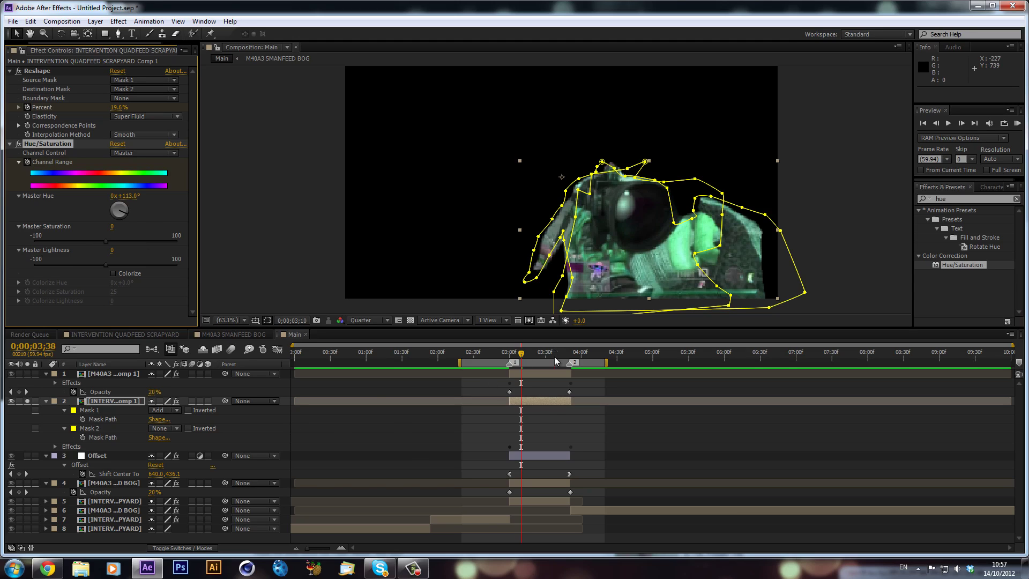
pyautogui.press('k')
pyautogui.hotkey('shift', 'pageup')
pyautogui.press('u')
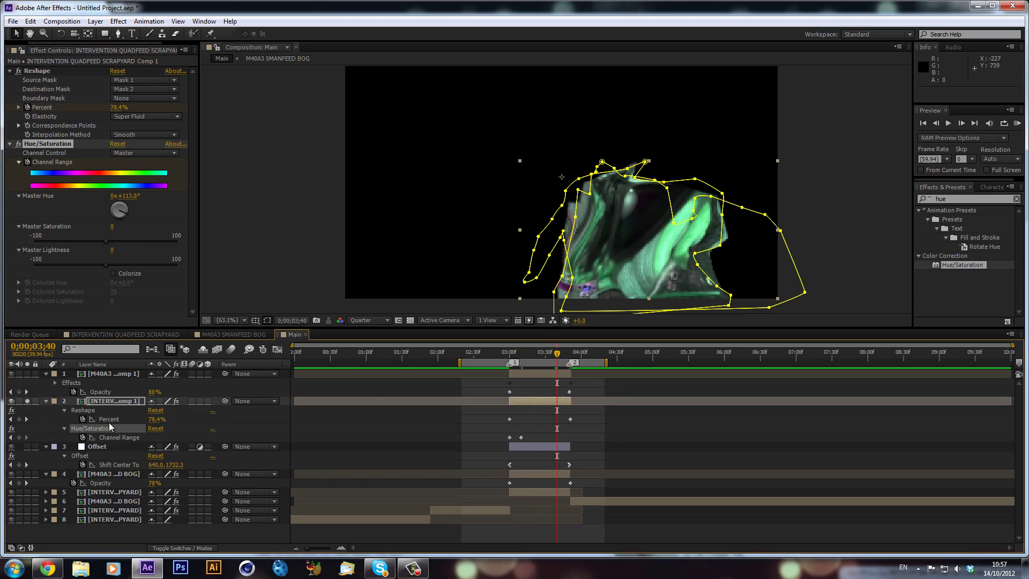
pyautogui.click(19, 437)
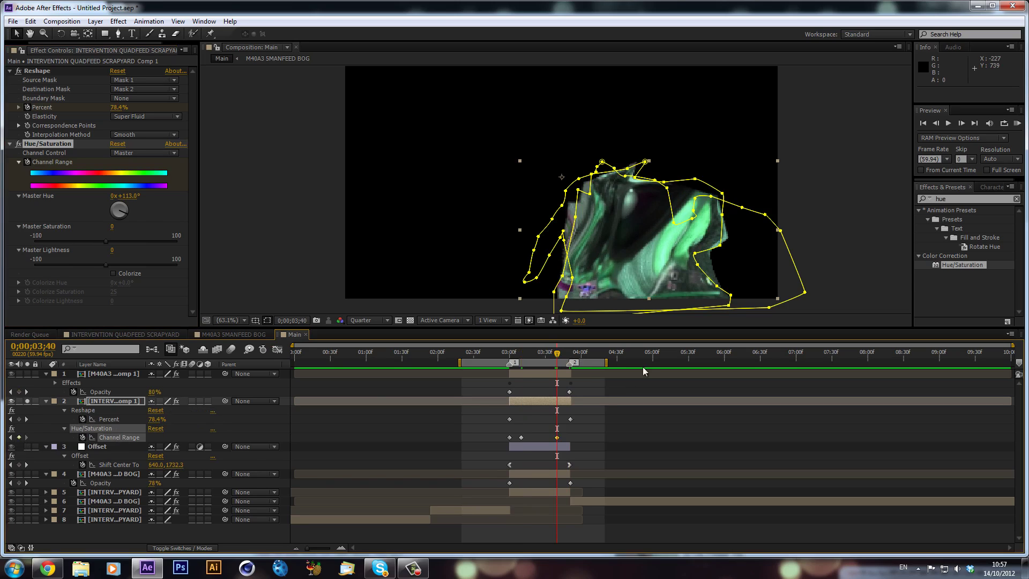
pyautogui.click(573, 352)
pyautogui.moveTo(119, 199); pyautogui.dragTo(3, 31)
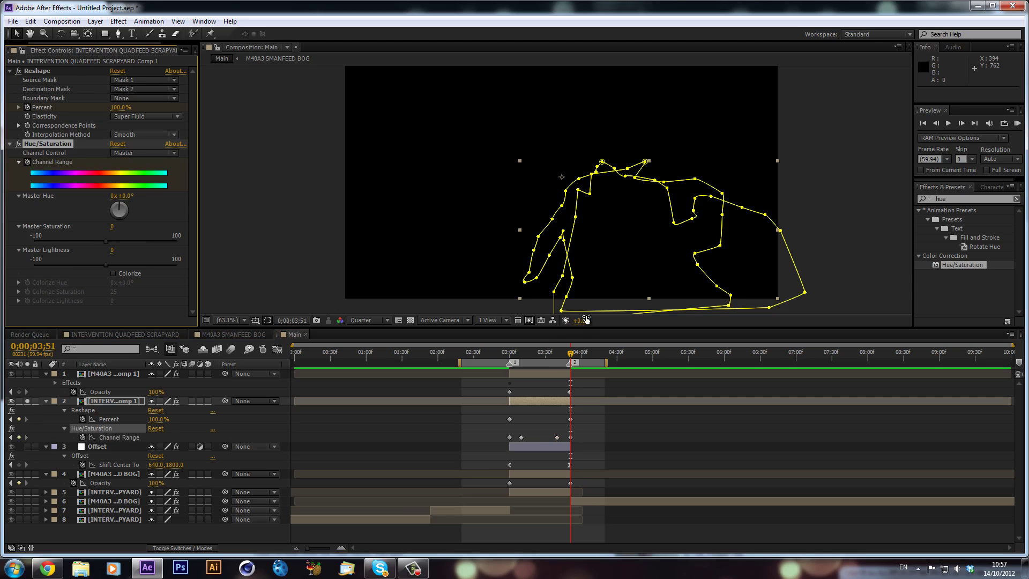
# Copy the keyframed Hue/Saturation effect onto the bog weapon composition layer, starting at the first marker
pyautogui.click(510, 352)
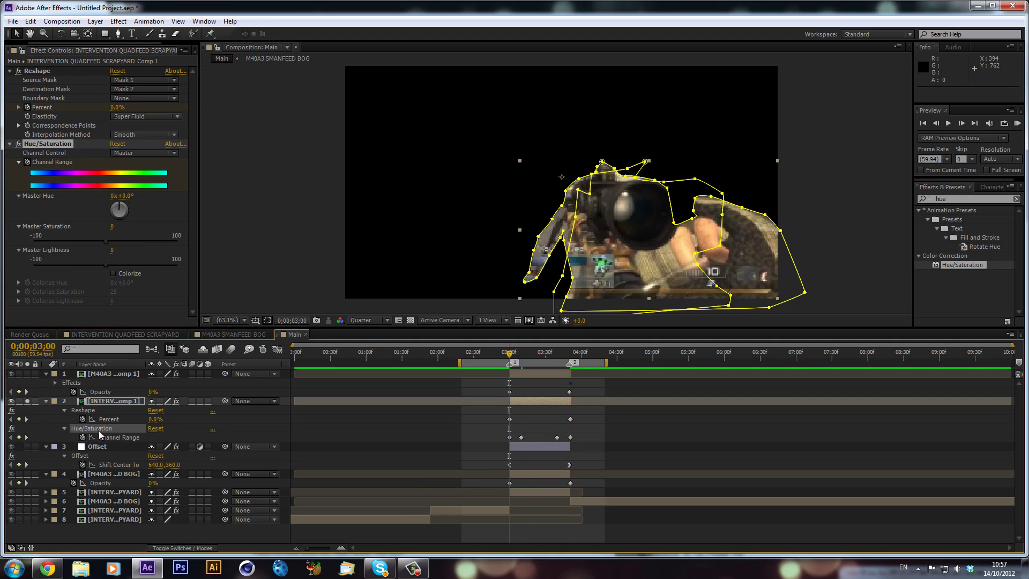
pyautogui.click(129, 374)
pyautogui.hotkey('ctrl', 'v')
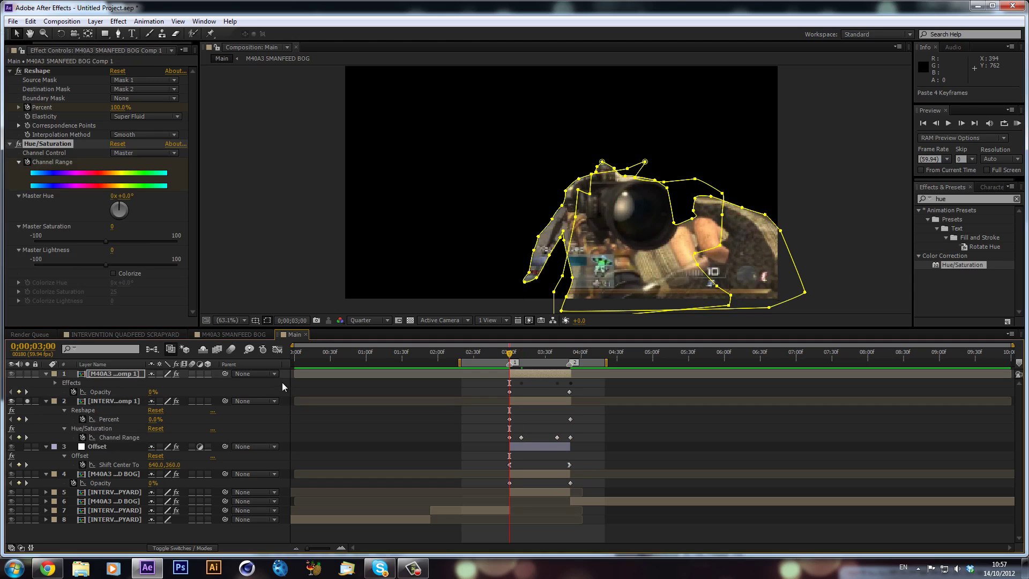
# Play a RAM preview of the full transition with the hue shift and inspect the blend at 0;00;03;35
pyautogui.press('KP_0')
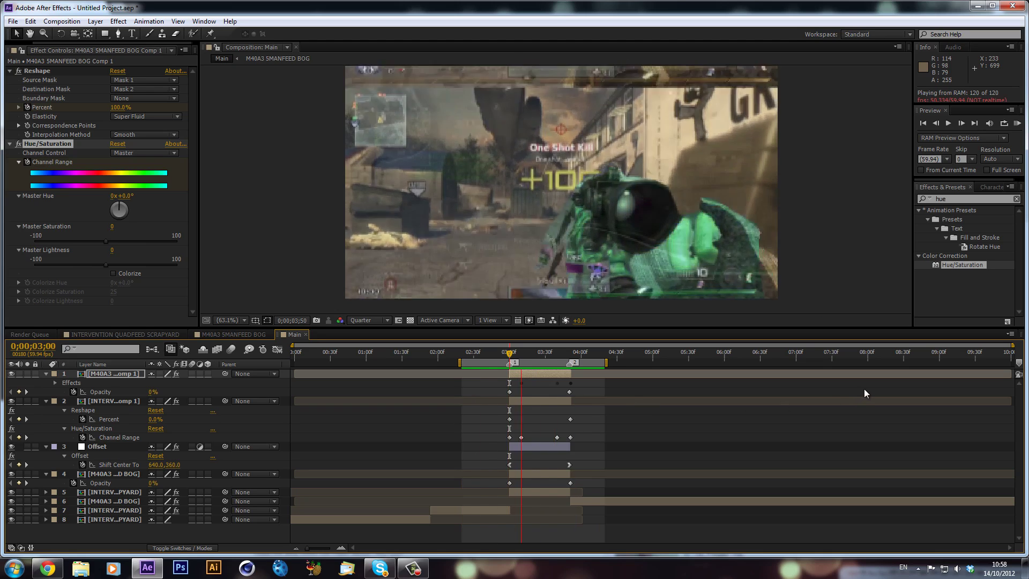
pyautogui.press('space')
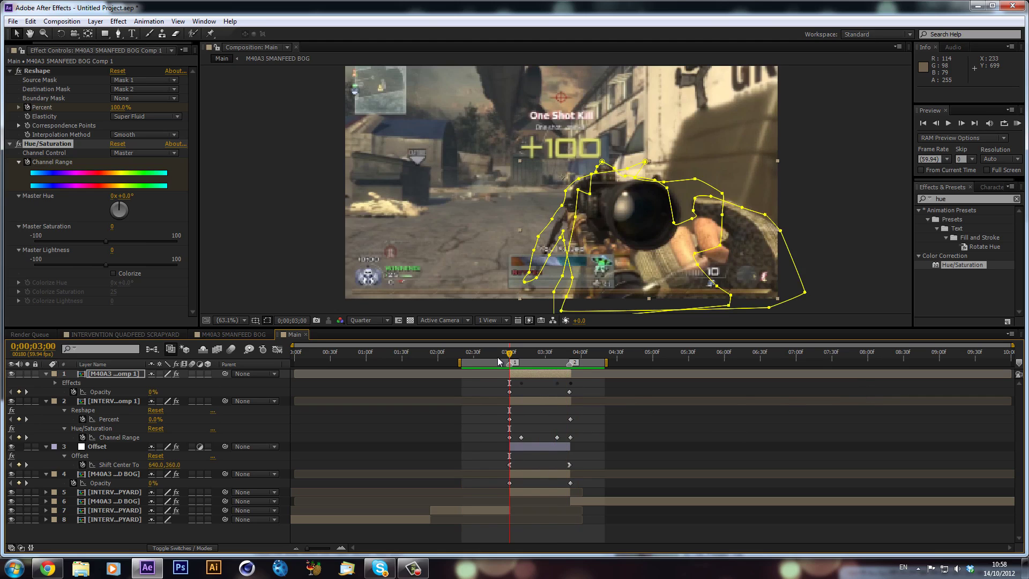
pyautogui.moveTo(544, 359)
pyautogui.mouseDown()
pyautogui.moveTo(576, 367)
pyautogui.moveTo(553, 377)
pyautogui.mouseUp()
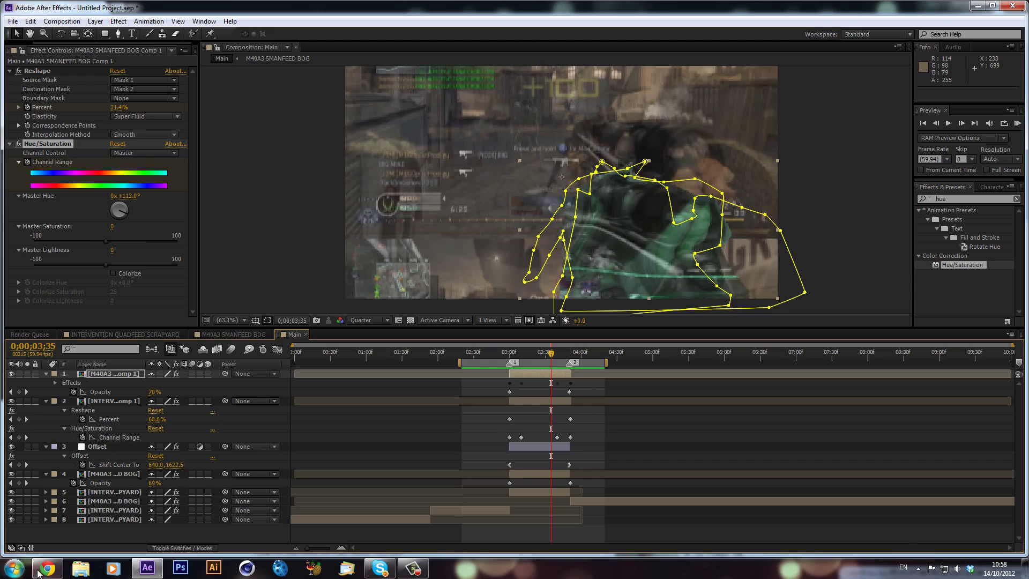
# Switch to Chrome, look over the YouTube page of the Baker edit and dismiss the Windows performance notification
pyautogui.click(47, 568)
pyautogui.scroll(-5, 330, 283)
pyautogui.scroll(5, 633, 178)
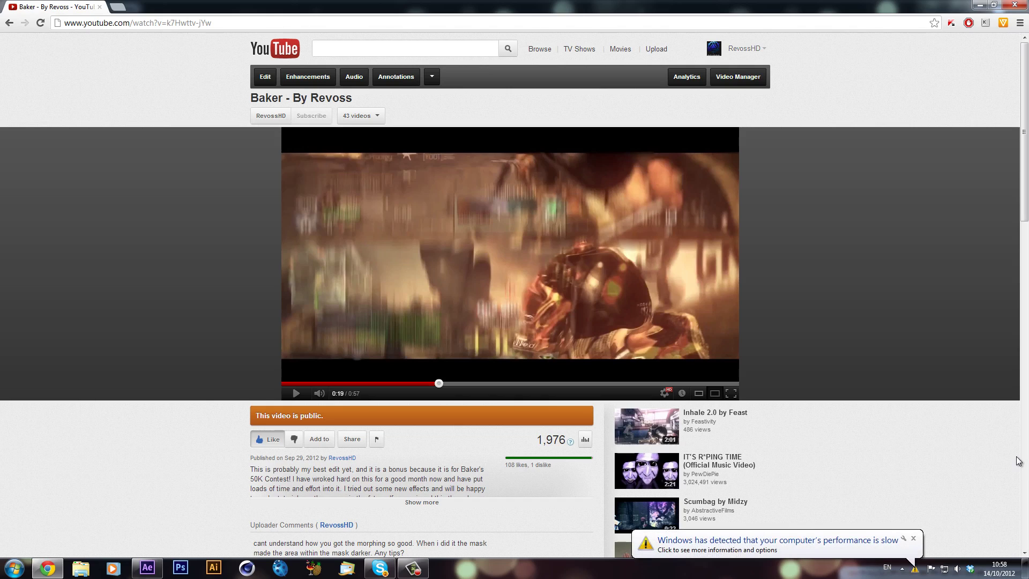
pyautogui.click(912, 542)
# View the "Making a Episode Series? (Please Watch!)" page from the channel's uploads and return to the YouTube home page
pyautogui.click(610, 172)
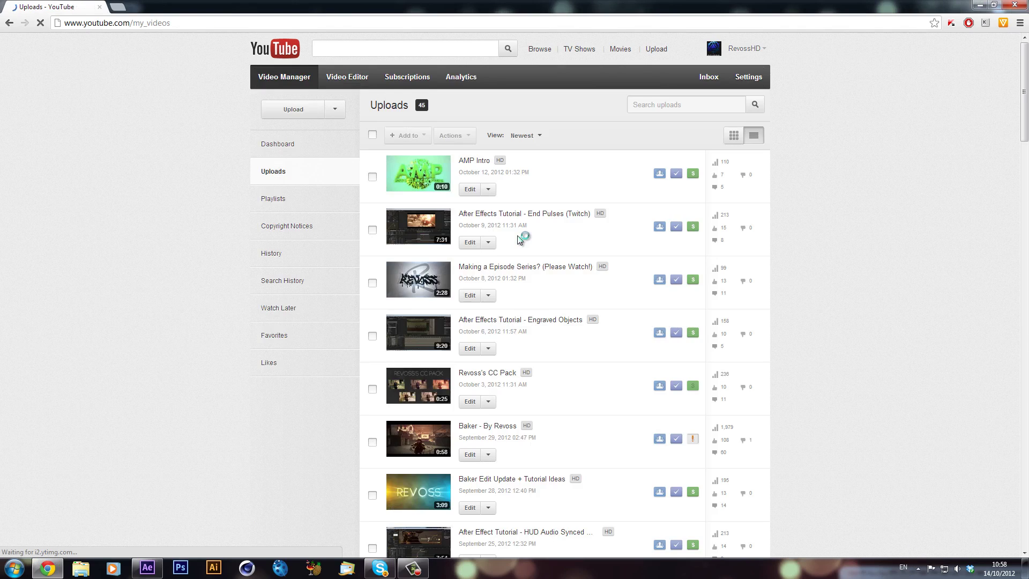
pyautogui.scroll(-2, 492, 201)
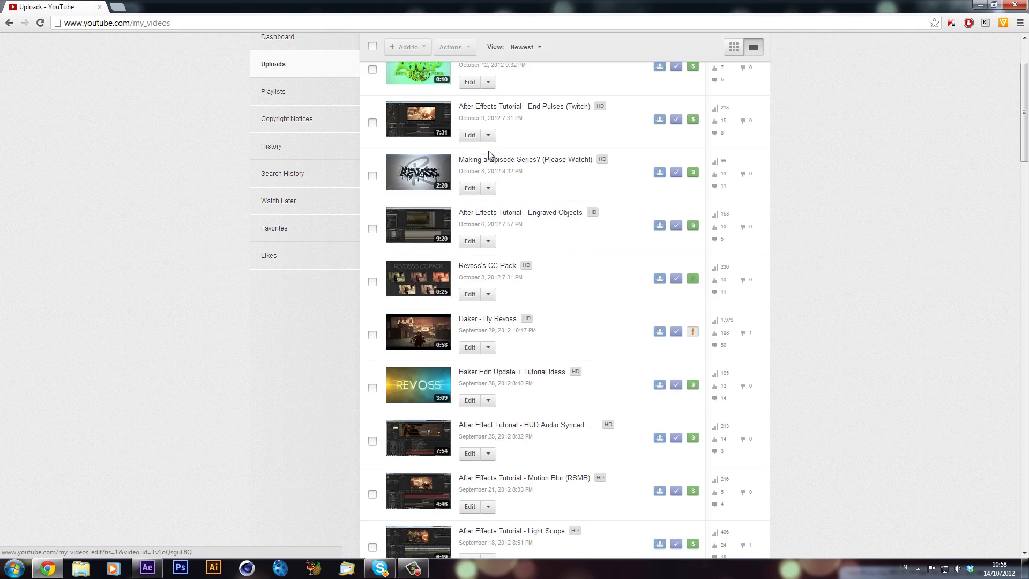
pyautogui.click(505, 160)
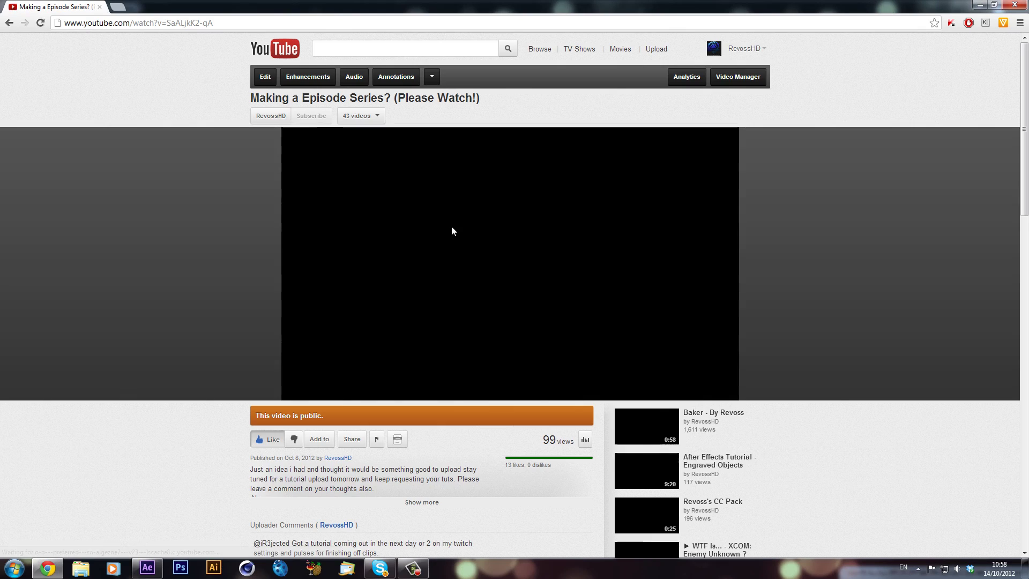
pyautogui.scroll(-5, 464, 239)
pyautogui.scroll(3, 380, 201)
pyautogui.scroll(2, 369, 193)
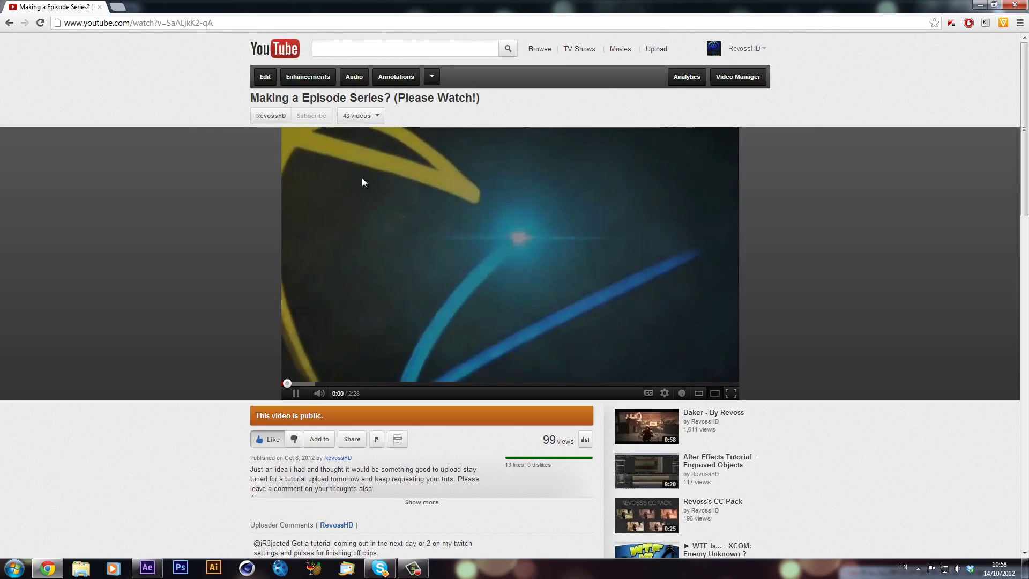
pyautogui.click(275, 49)
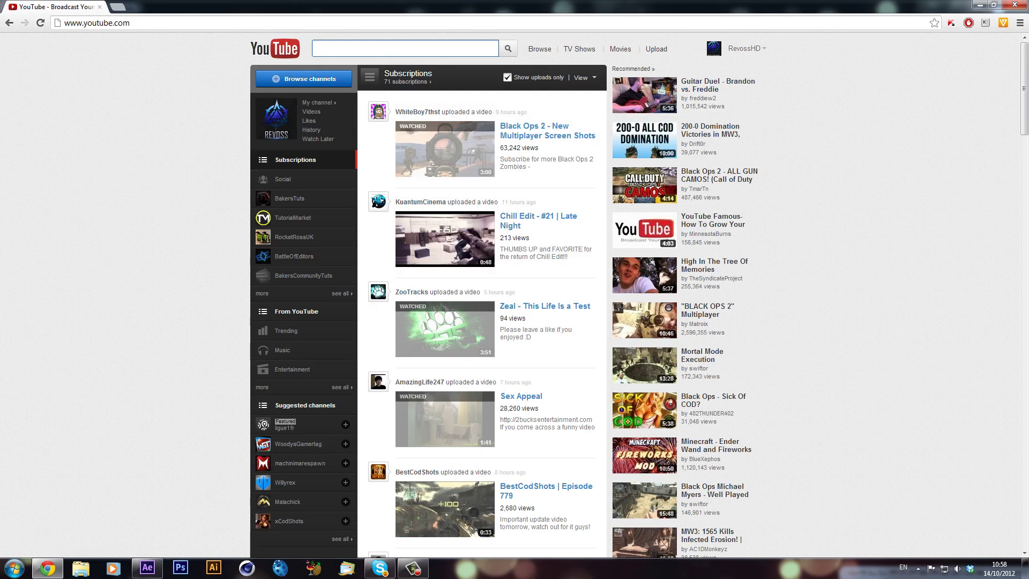
# Switch back to After Effects and scrub the transition up to 0;00;03;54
pyautogui.click(413, 568)
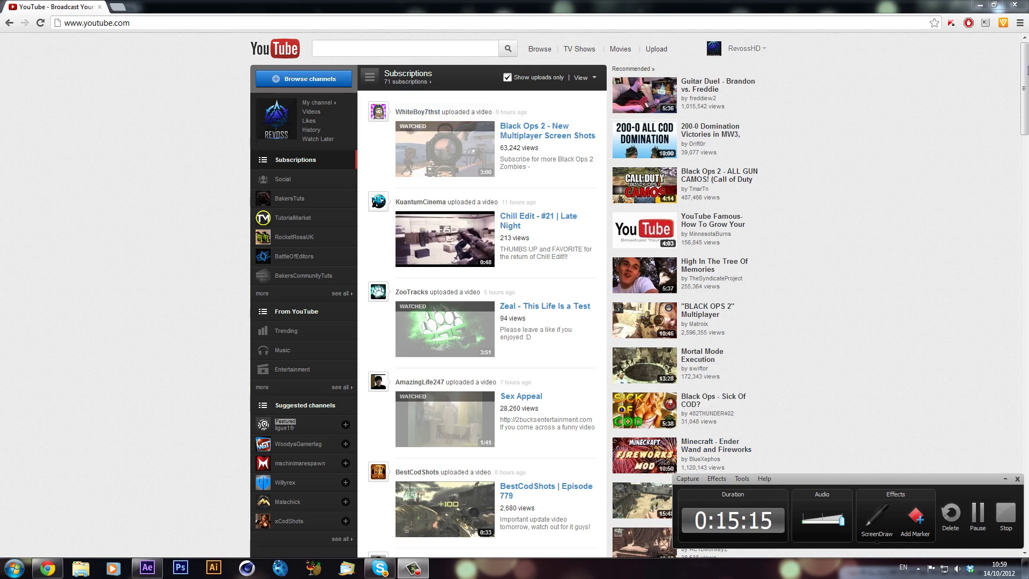
pyautogui.click(148, 567)
pyautogui.moveTo(522, 353); pyautogui.dragTo(575, 363)
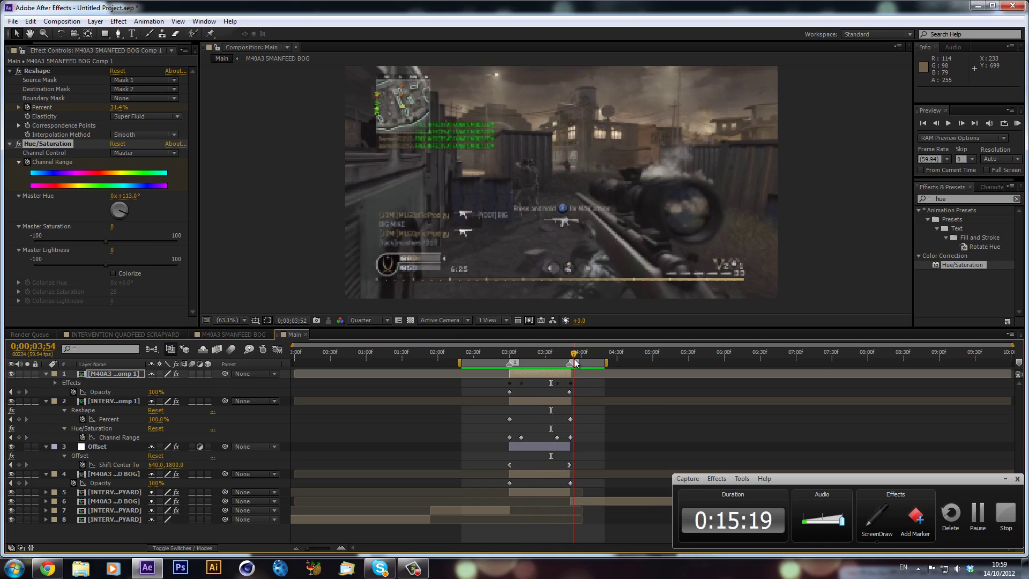